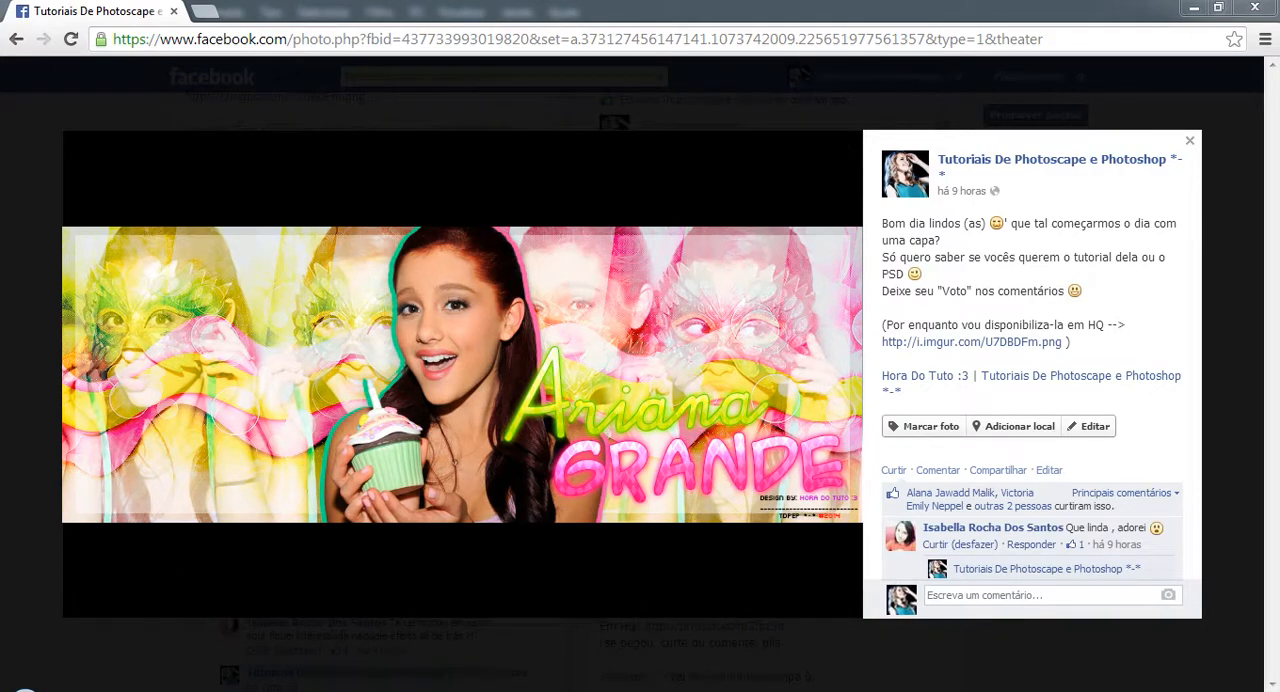
Switch to Photoshop and create a new document 851 pixels wide and 315 pixels high.
click(402, 621)
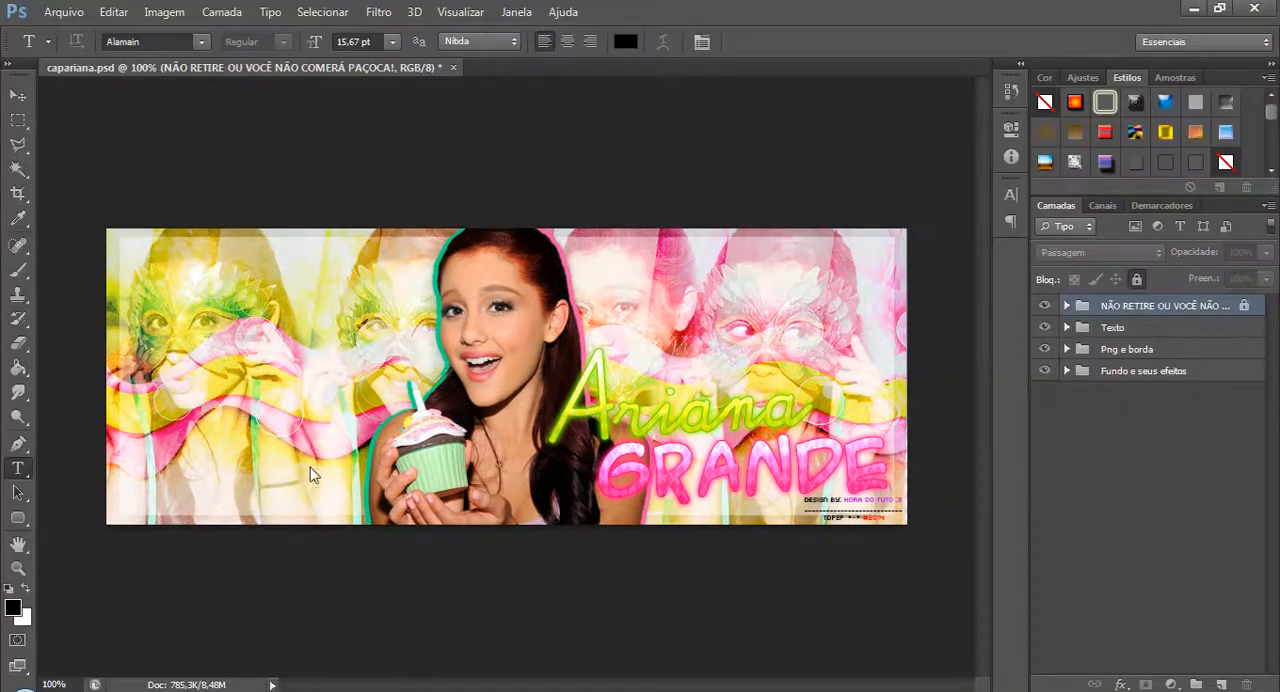
click(18, 94)
click(63, 12)
click(76, 33)
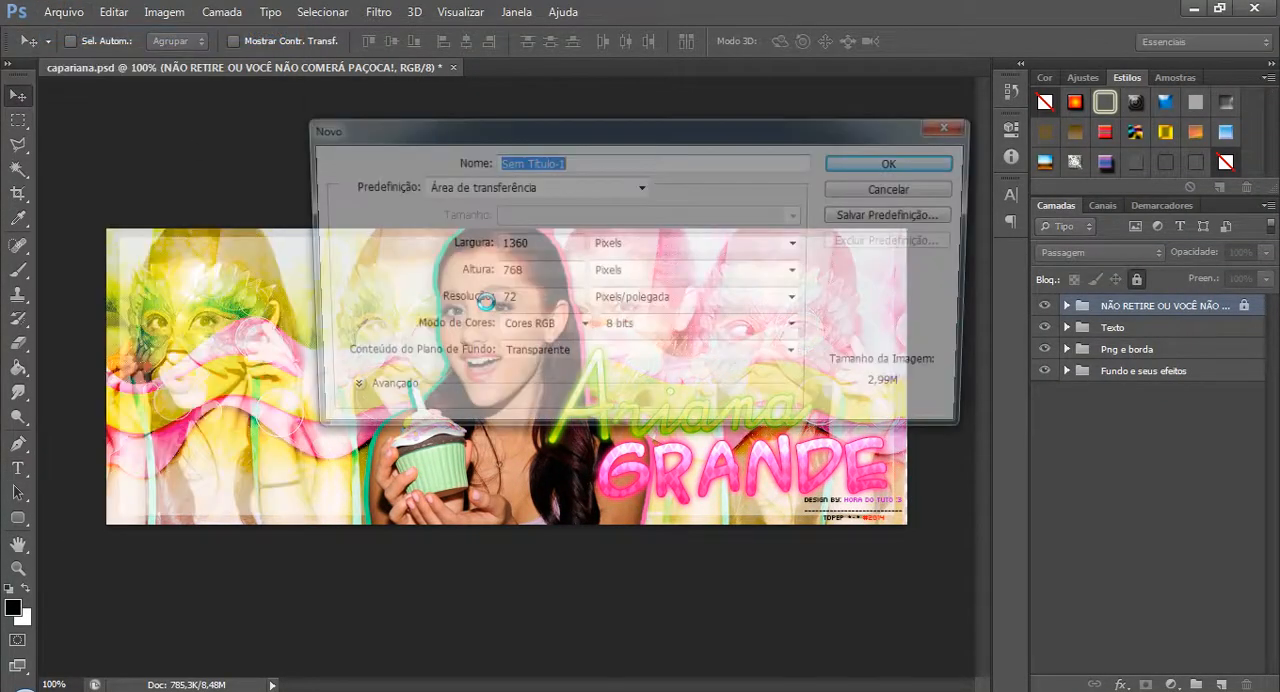
double_click(510, 243)
text(851)
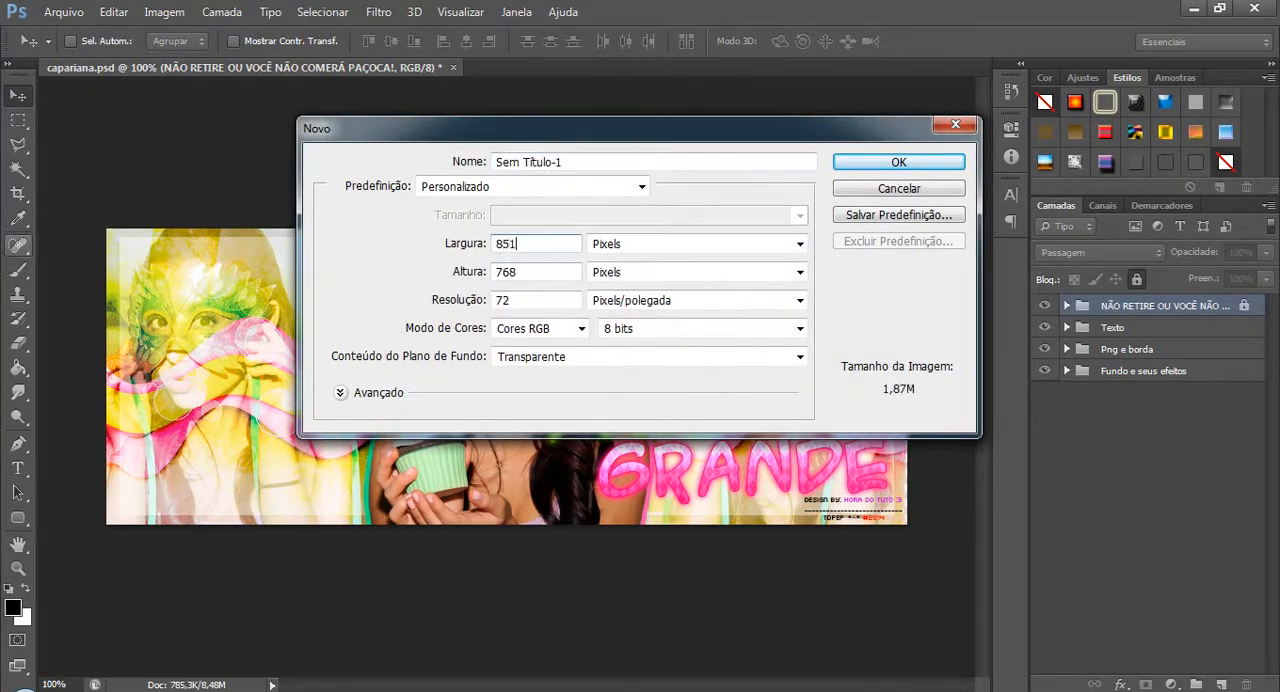
key(Tab)
text(315)
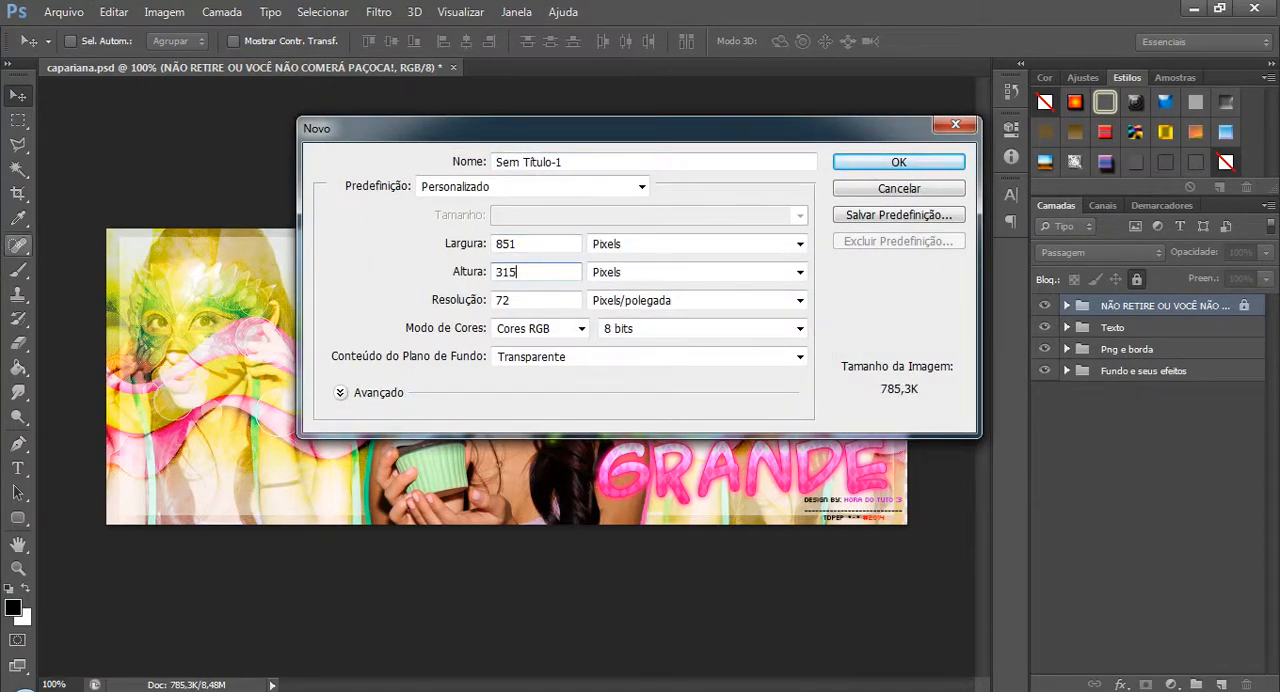
key(Return)
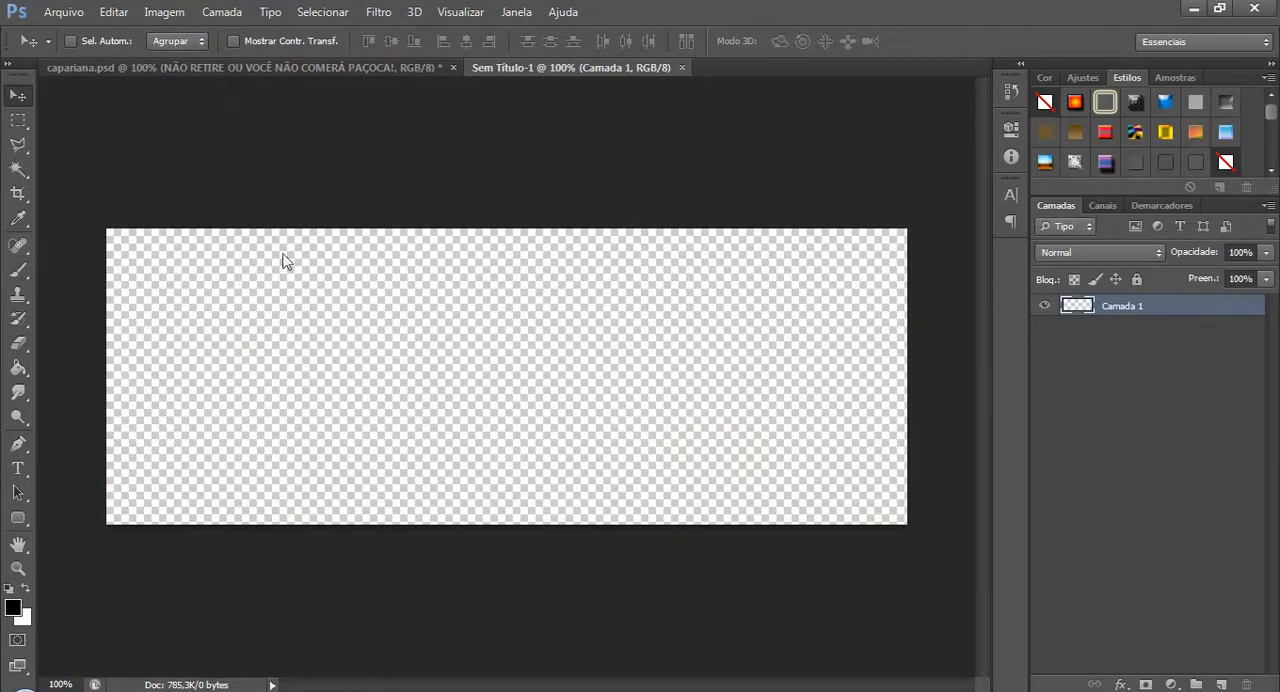
In capariana.psd, hide Camada 7 and Camada 8 in the Fundo e seus efeitos group, plus the three groups above it.
click(200, 67)
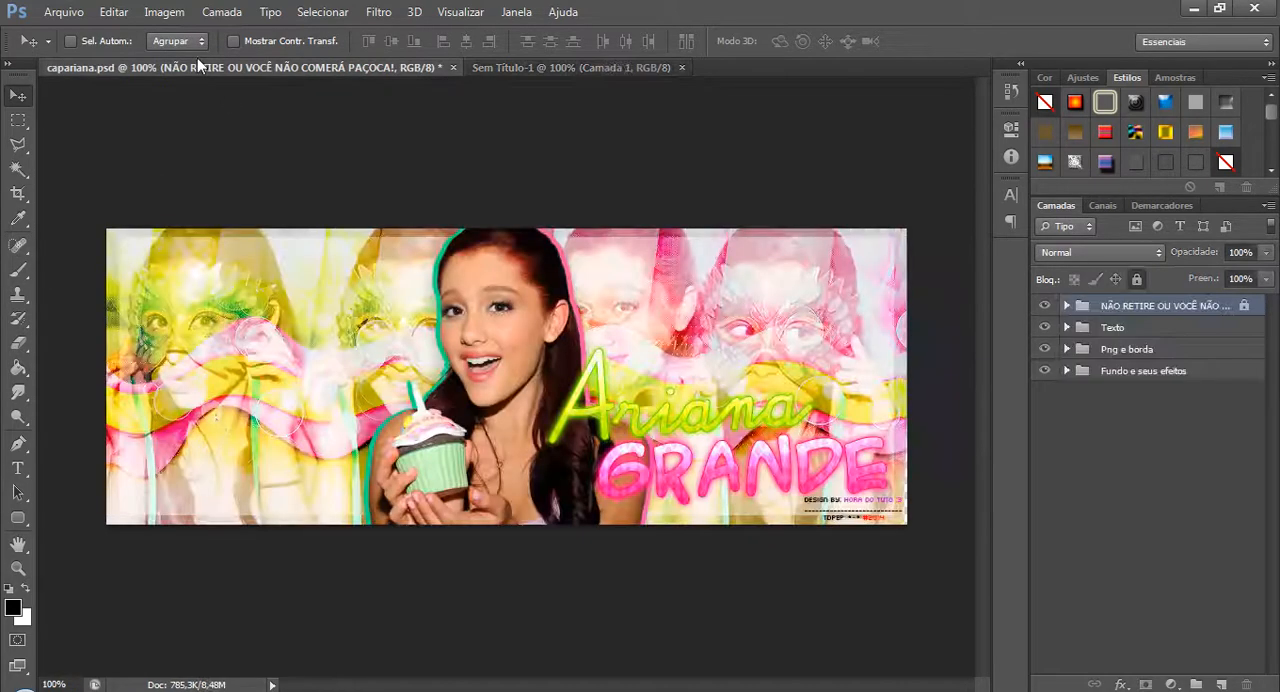
click(1068, 371)
click(1045, 393)
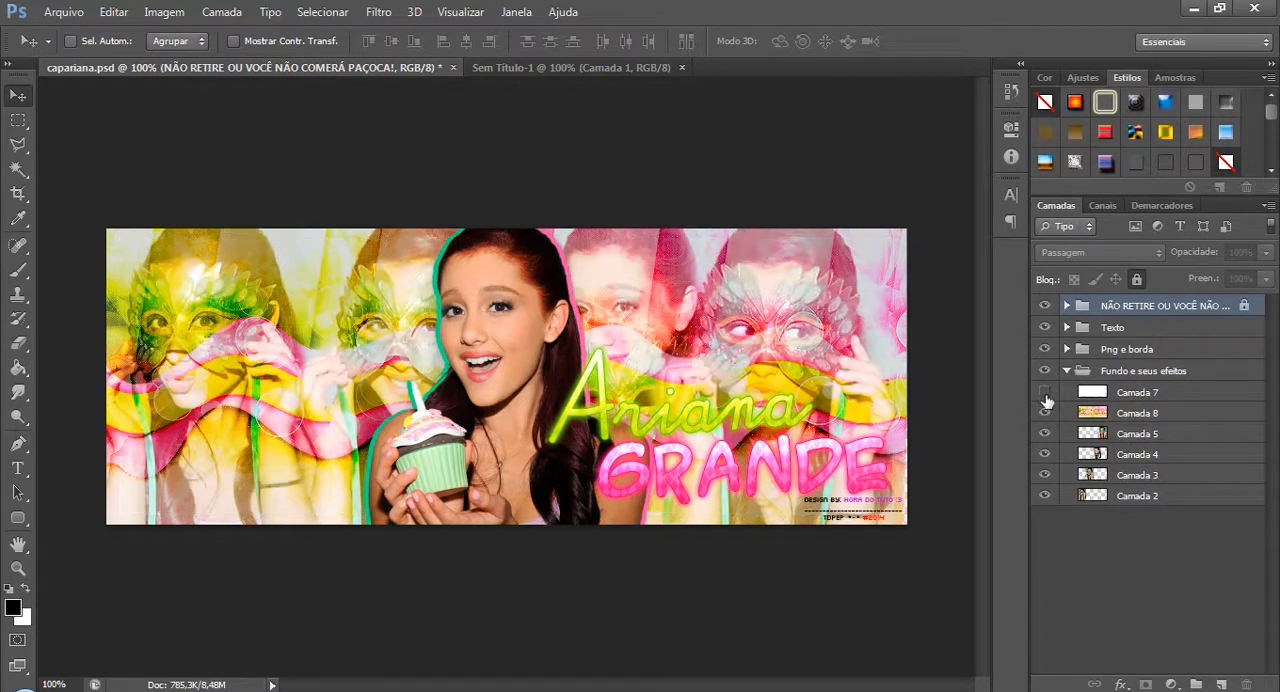
click(1044, 412)
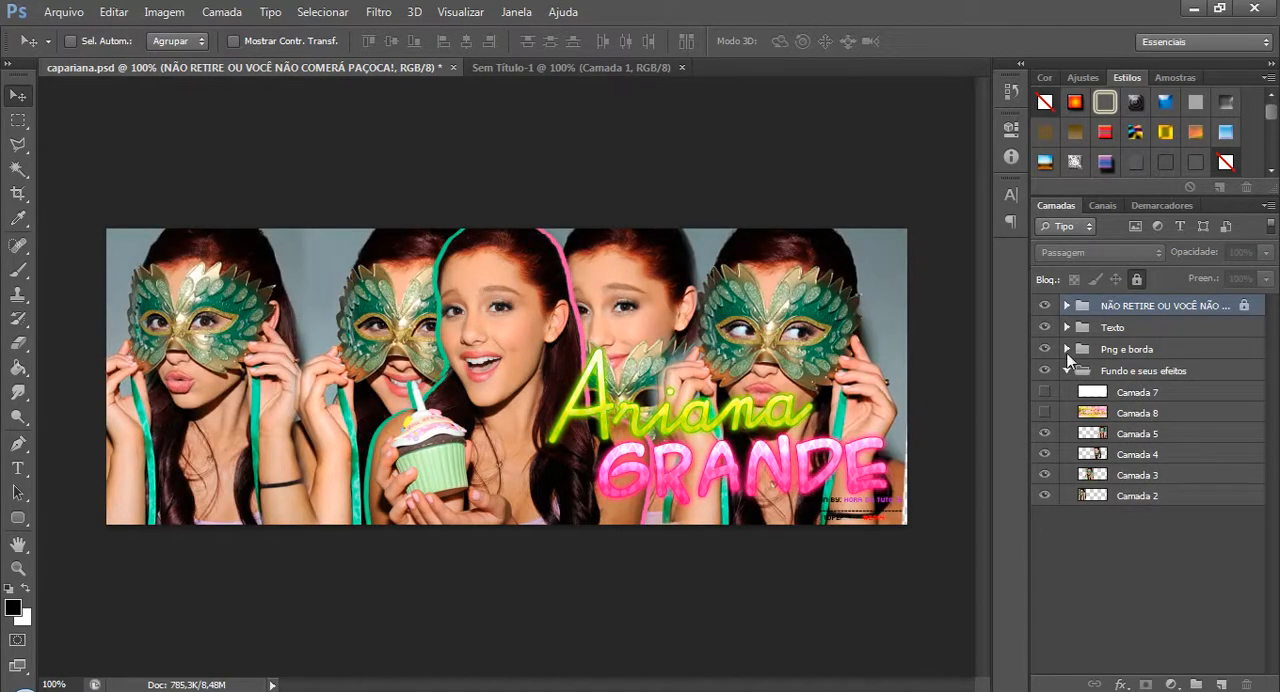
click(1045, 349)
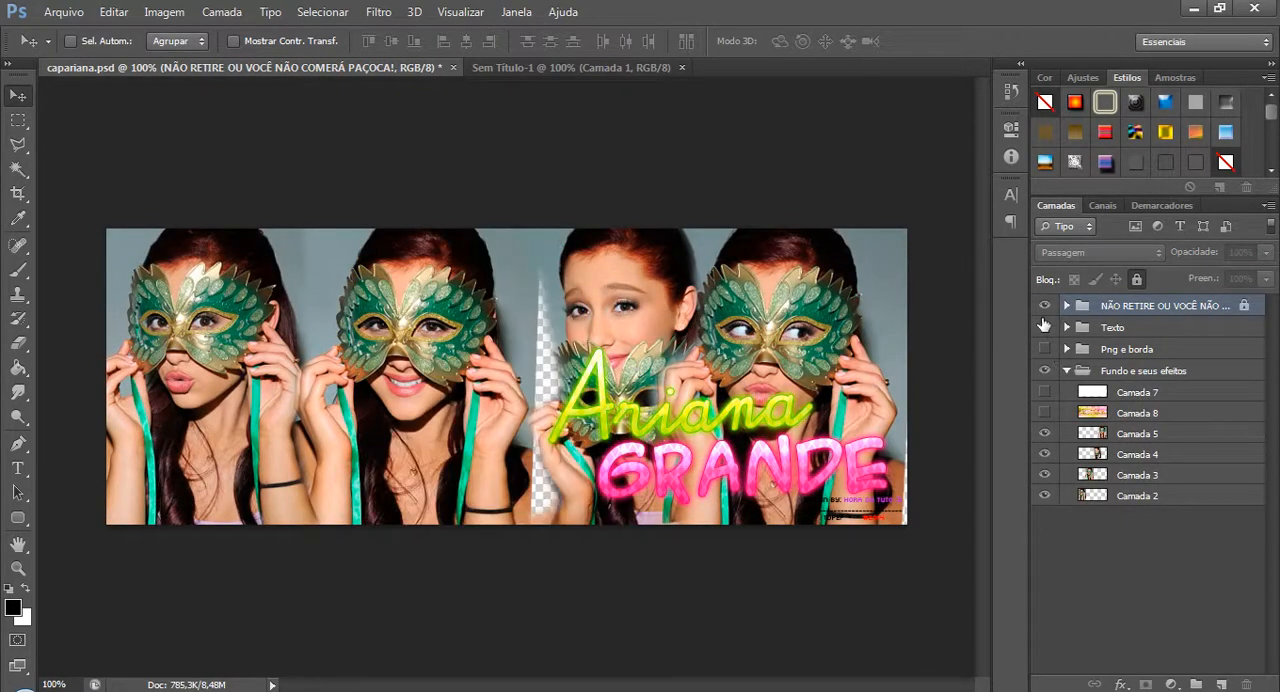
click(1045, 327)
click(1045, 306)
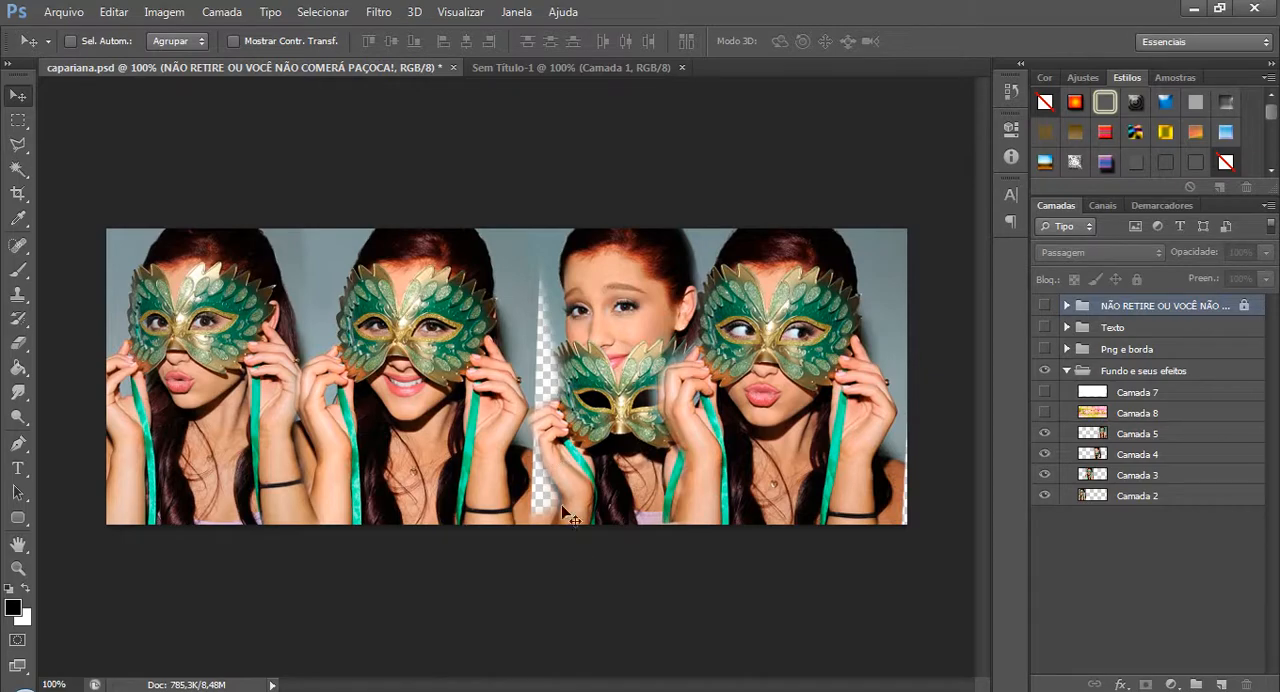
Compare the background with Camada 7 and Camada 8 shown and hidden.
click(1044, 391)
click(1044, 412)
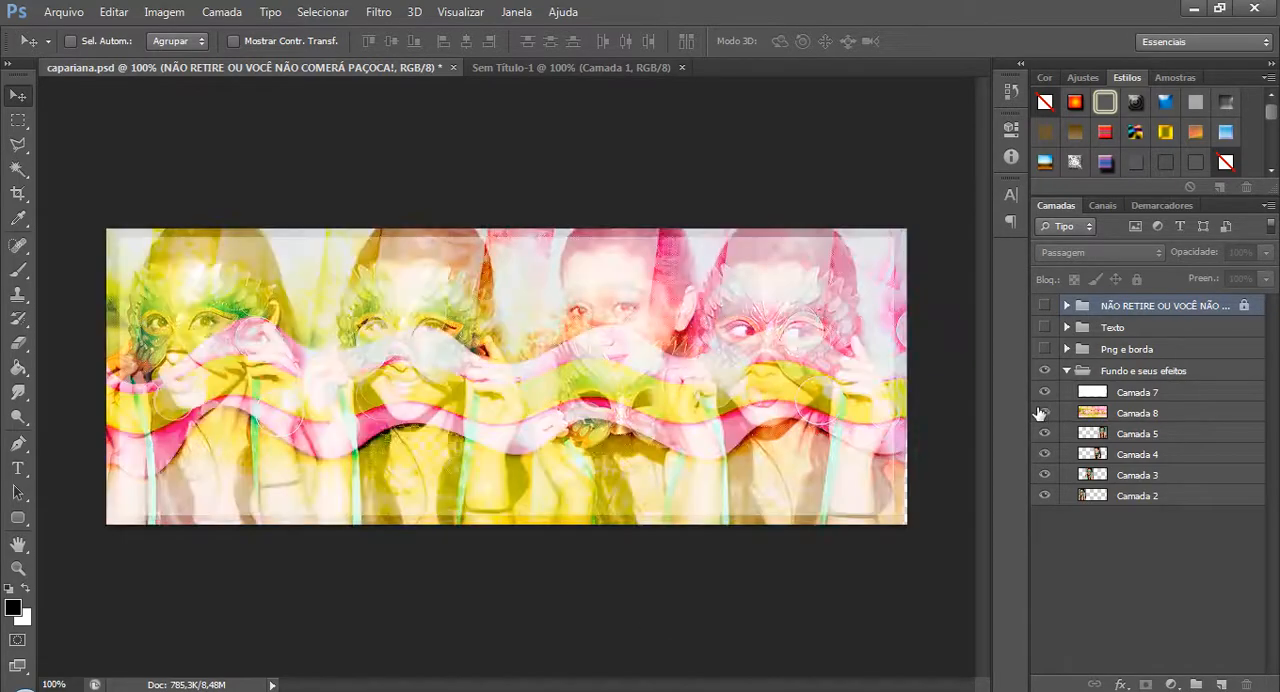
click(1044, 412)
click(1044, 391)
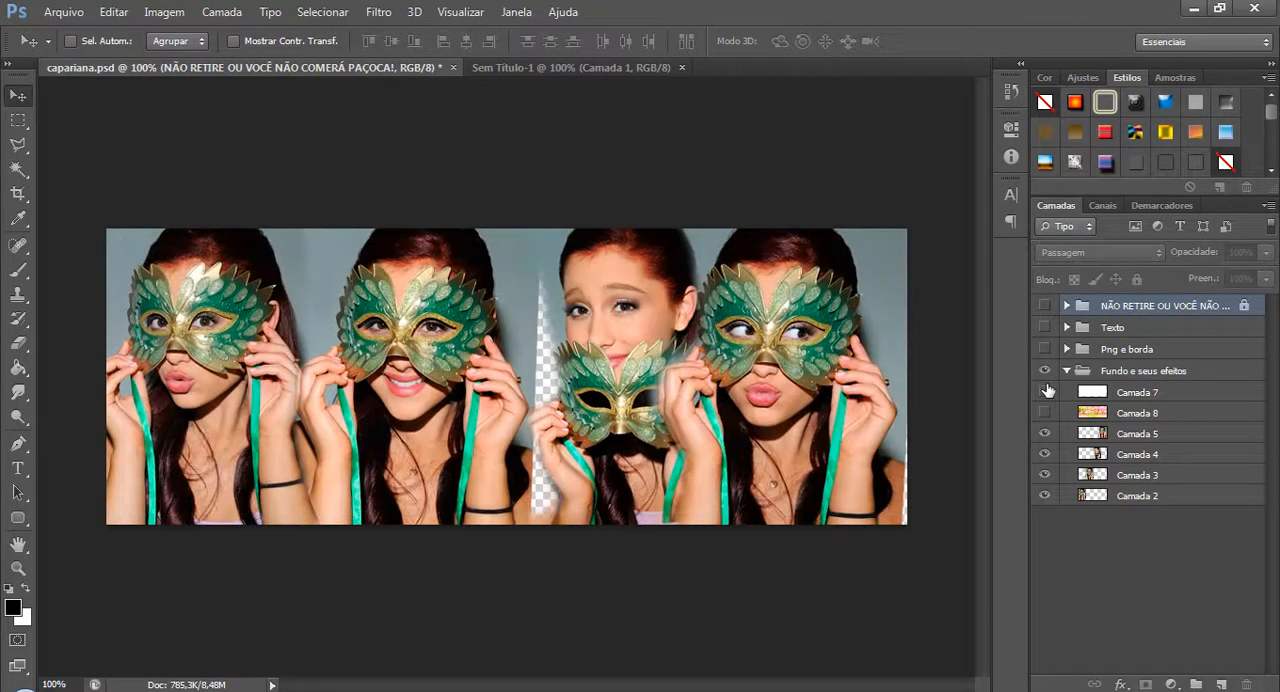
click(1046, 391)
click(1044, 412)
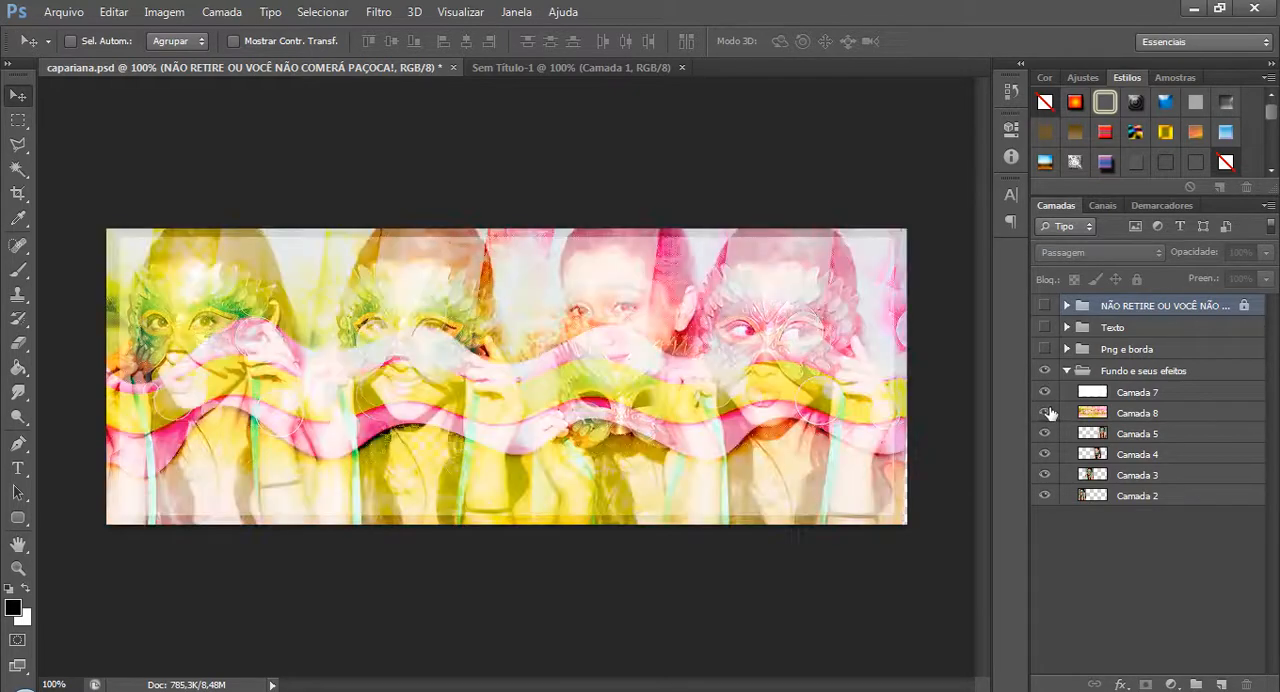
click(1045, 412)
click(1045, 391)
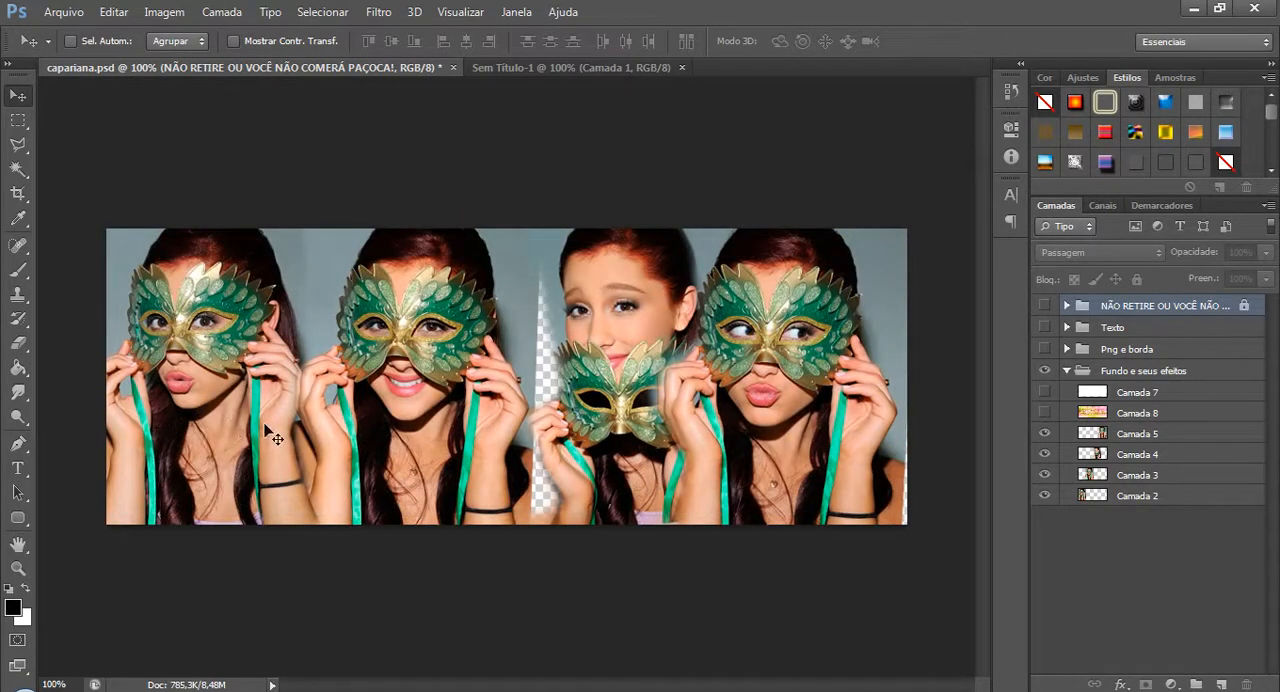
Set the Eraser's opacity to 54%.
click(20, 346)
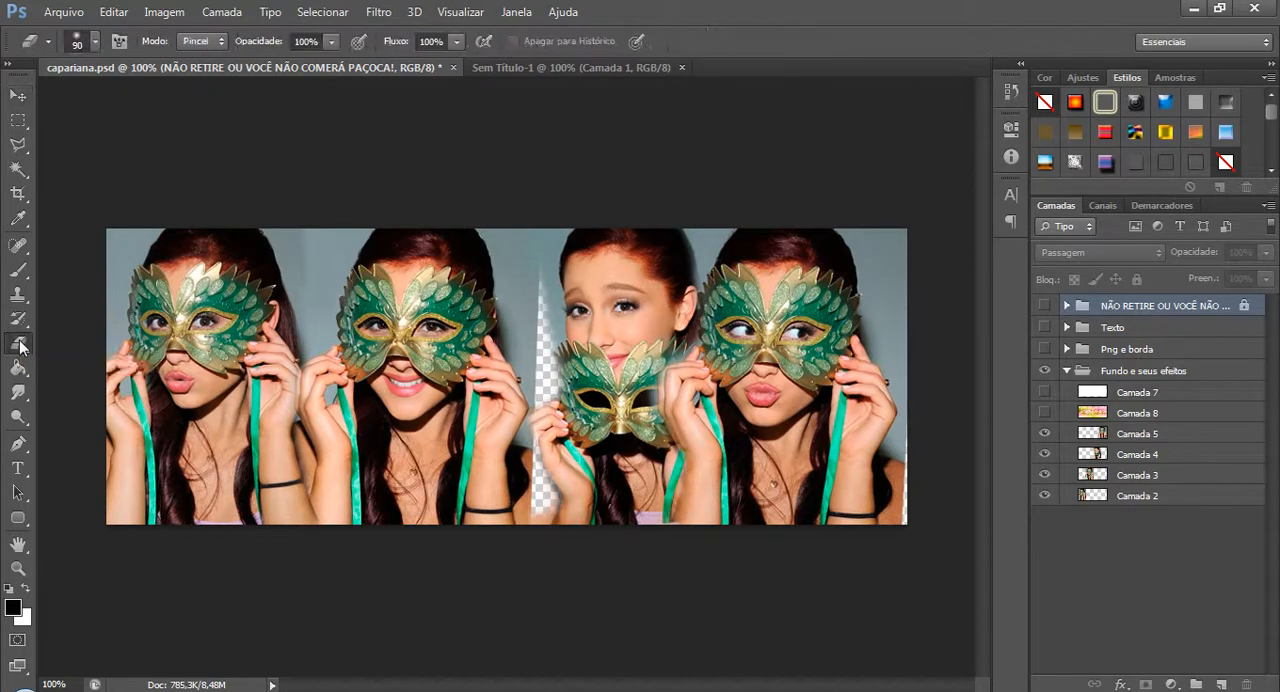
click(328, 46)
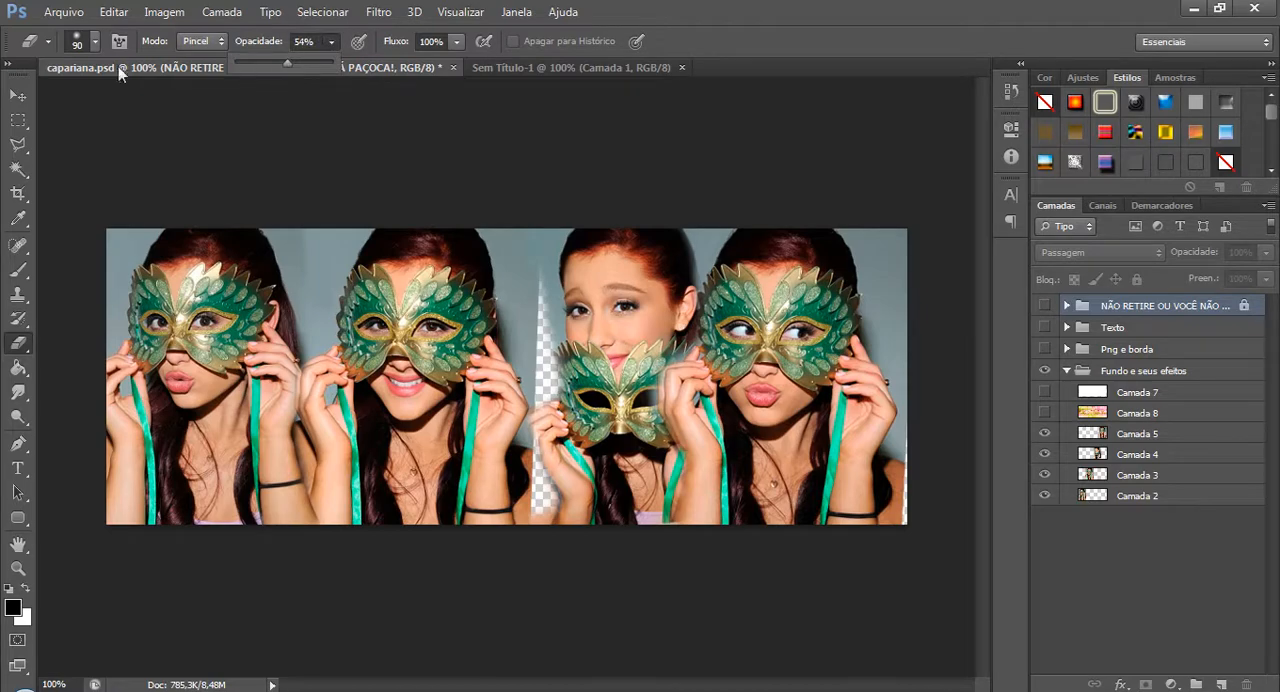
click(93, 47)
click(219, 242)
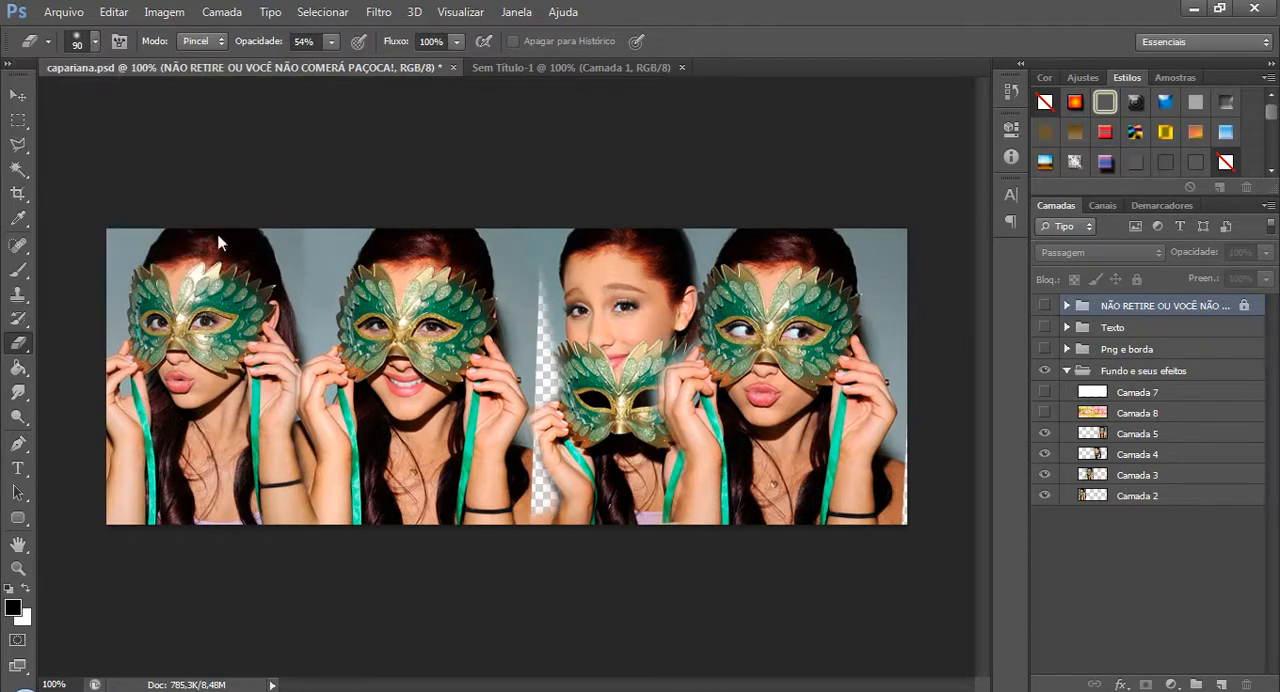
Try softening the edge of the photo on Camada 5 with the Eraser, and undo the erasing.
click(1163, 431)
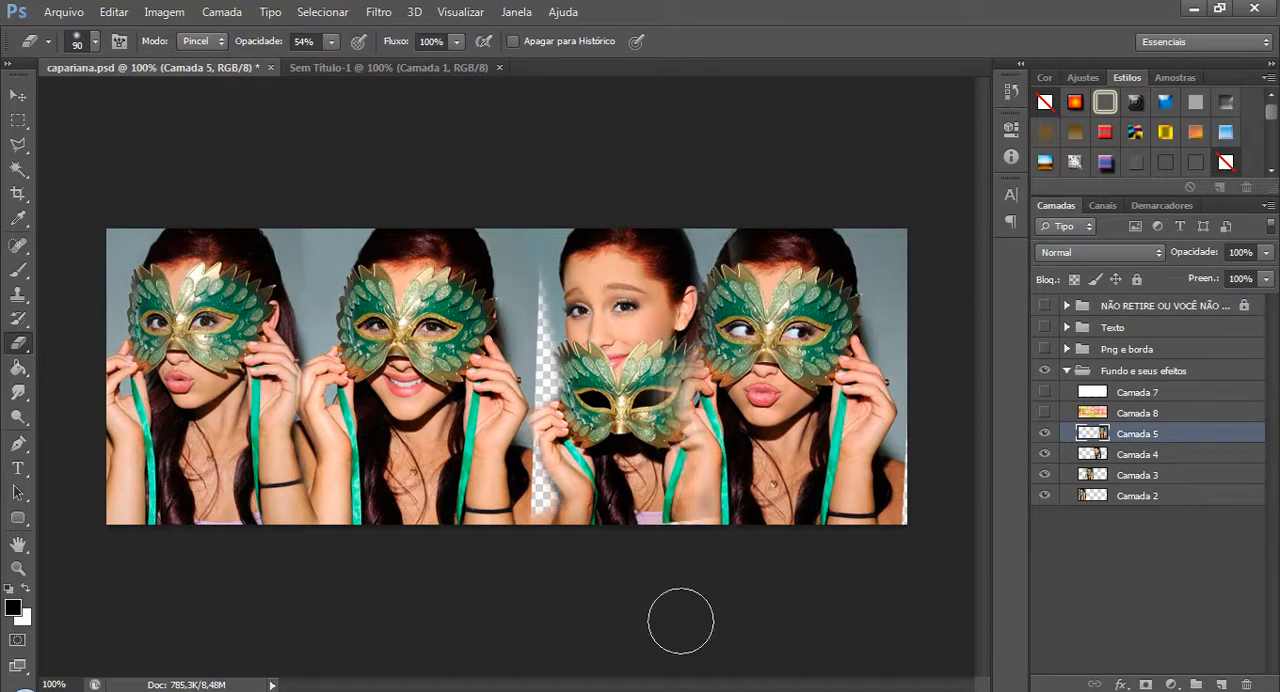
key(ctrl+alt+z)
key(ctrl+alt+z)
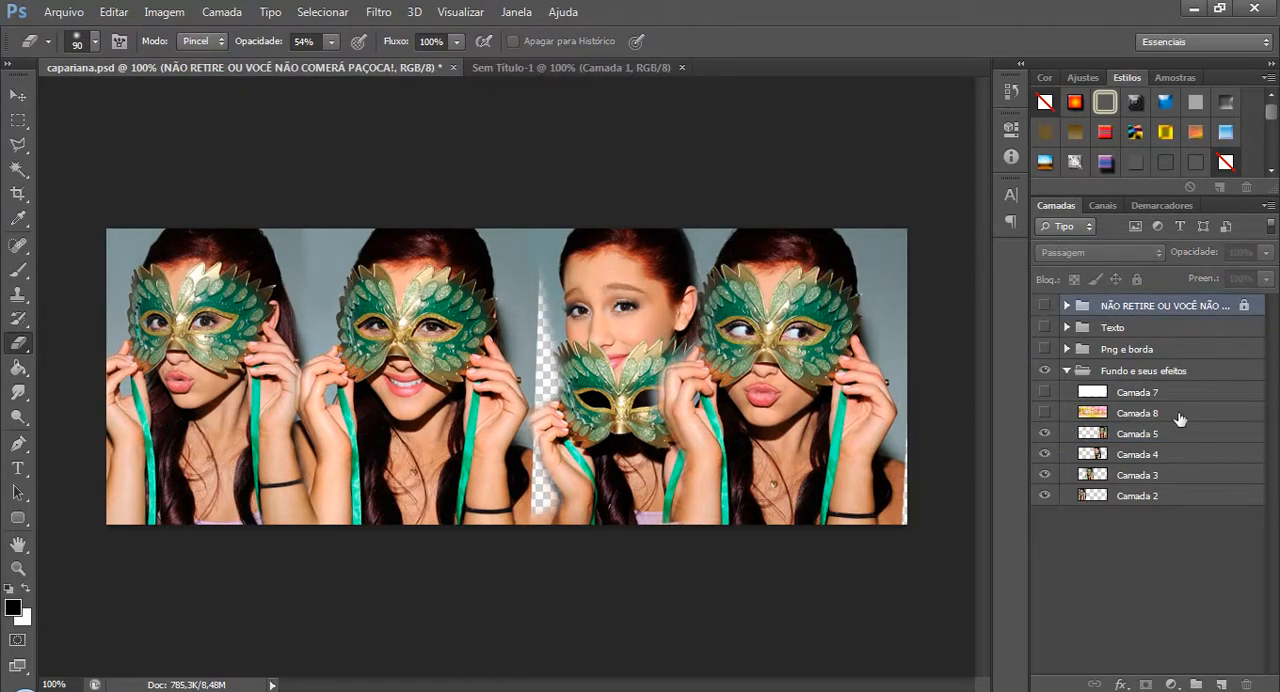
Show Camada 8 and set its blend mode to Normal.
click(1079, 410)
click(1046, 413)
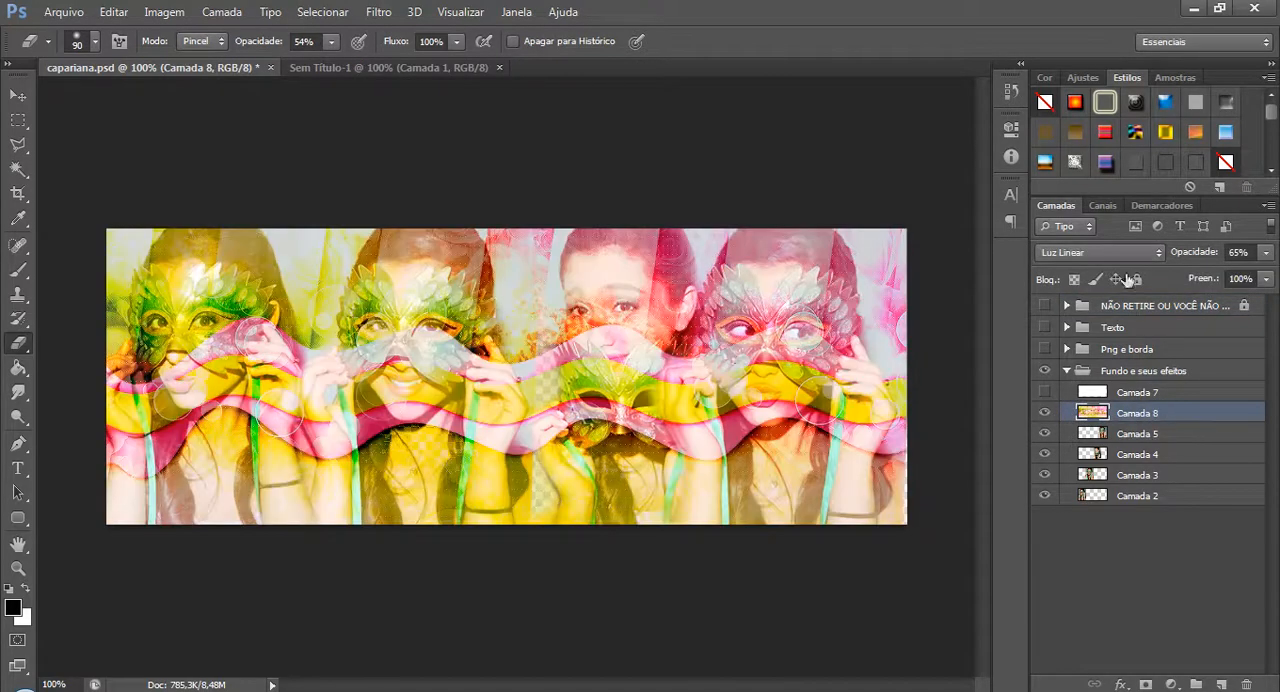
click(1103, 253)
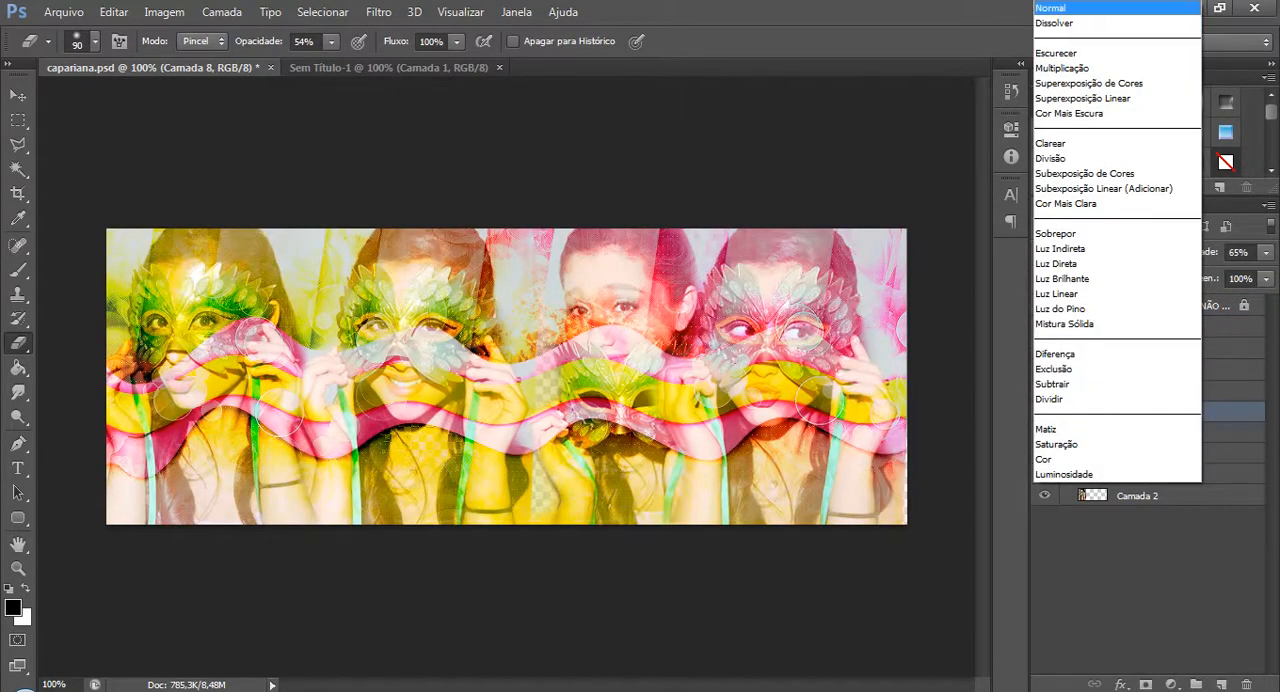
click(1069, 9)
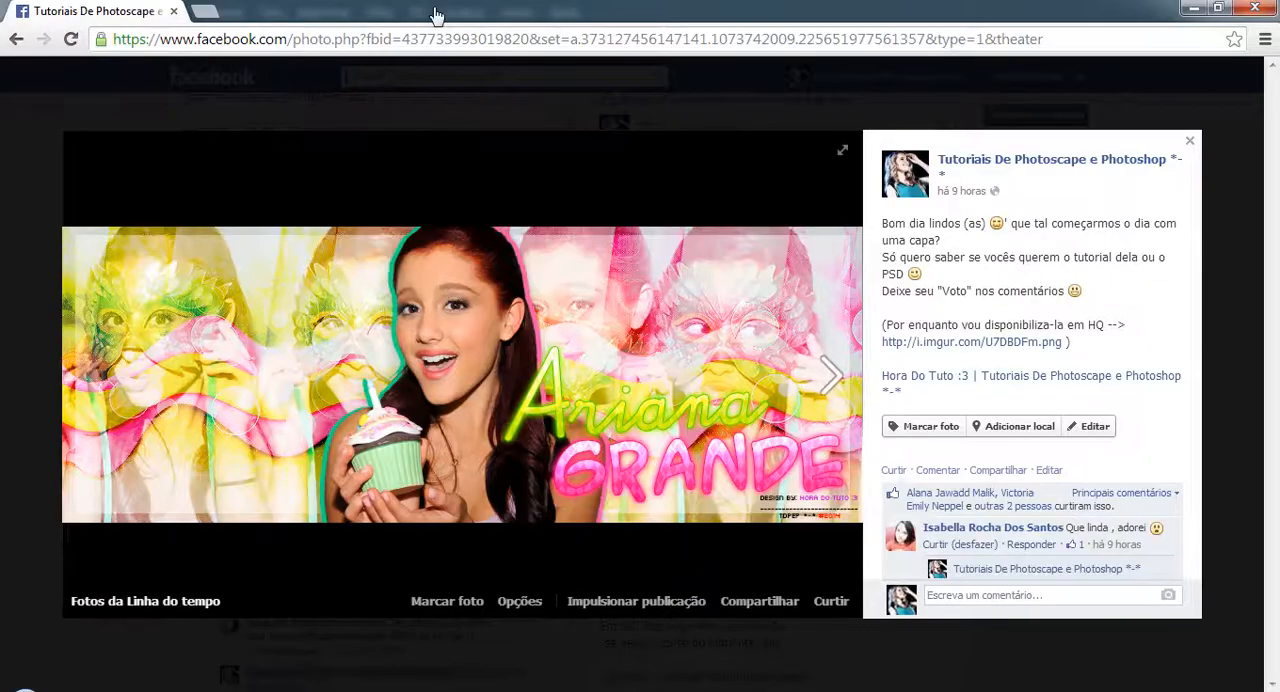
Close the enlarged cover photo, search Facebook for "Photoshop Resources", and return to Photoshop.
click(380, 126)
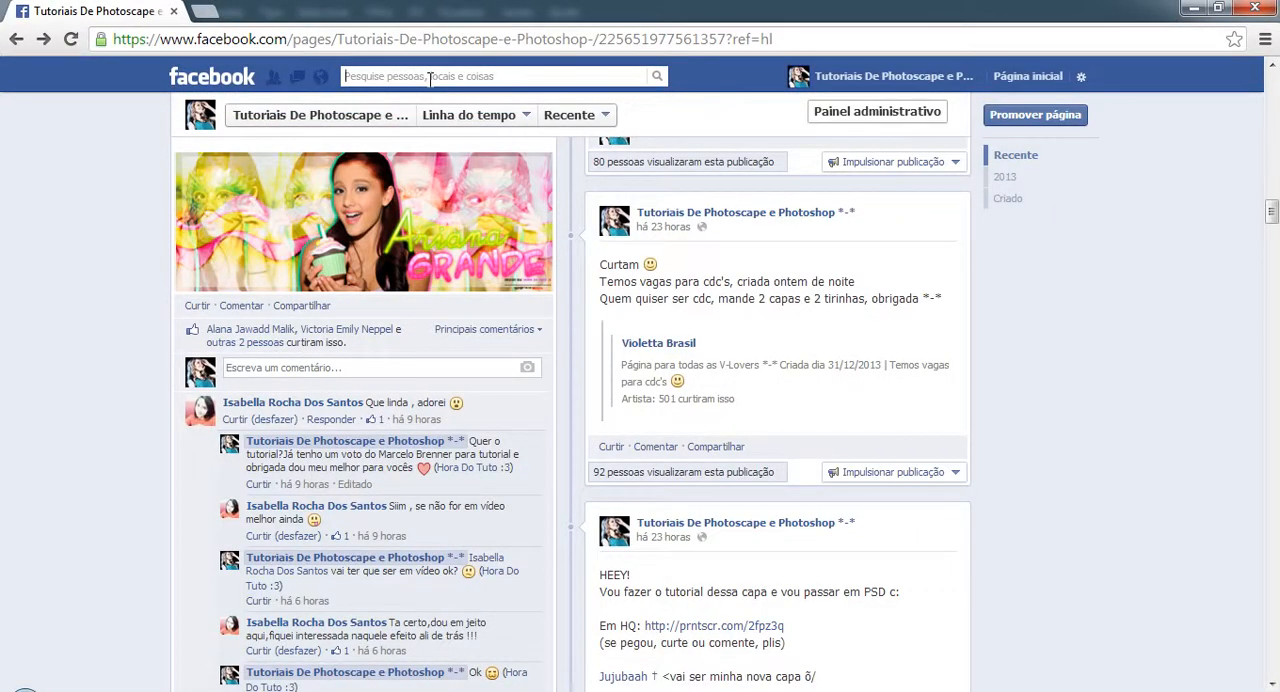
click(430, 76)
text(Photoshop)
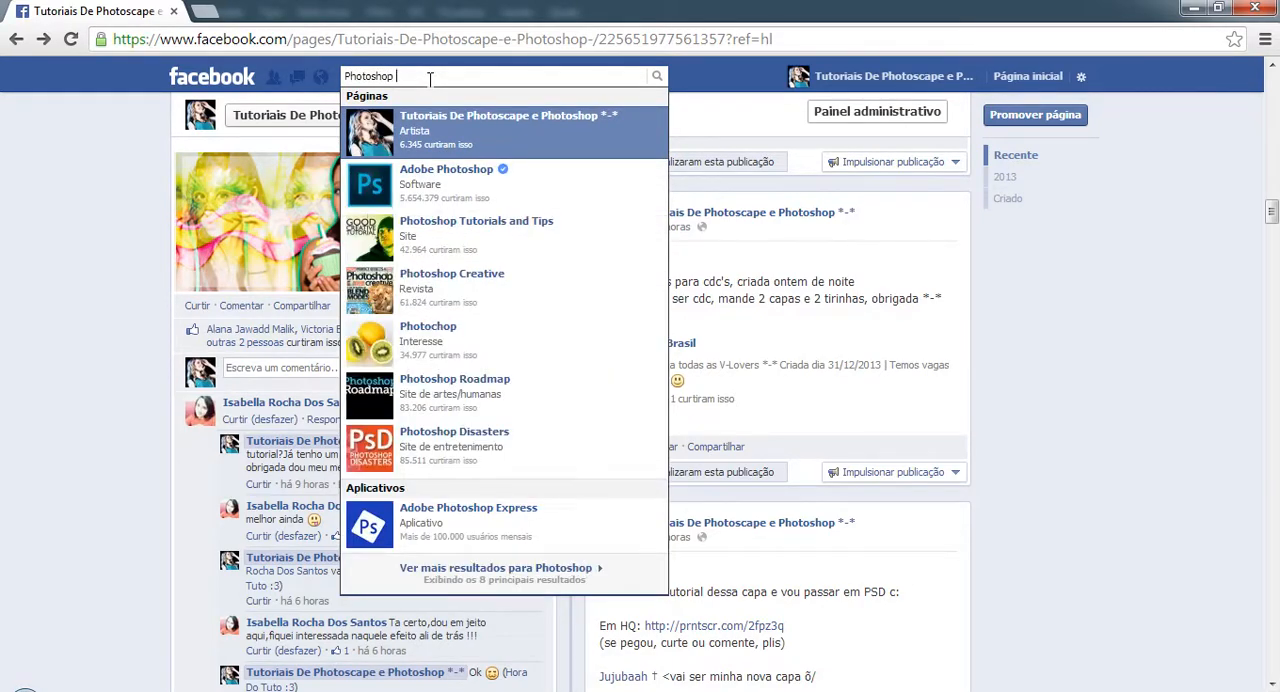
text( Resources)
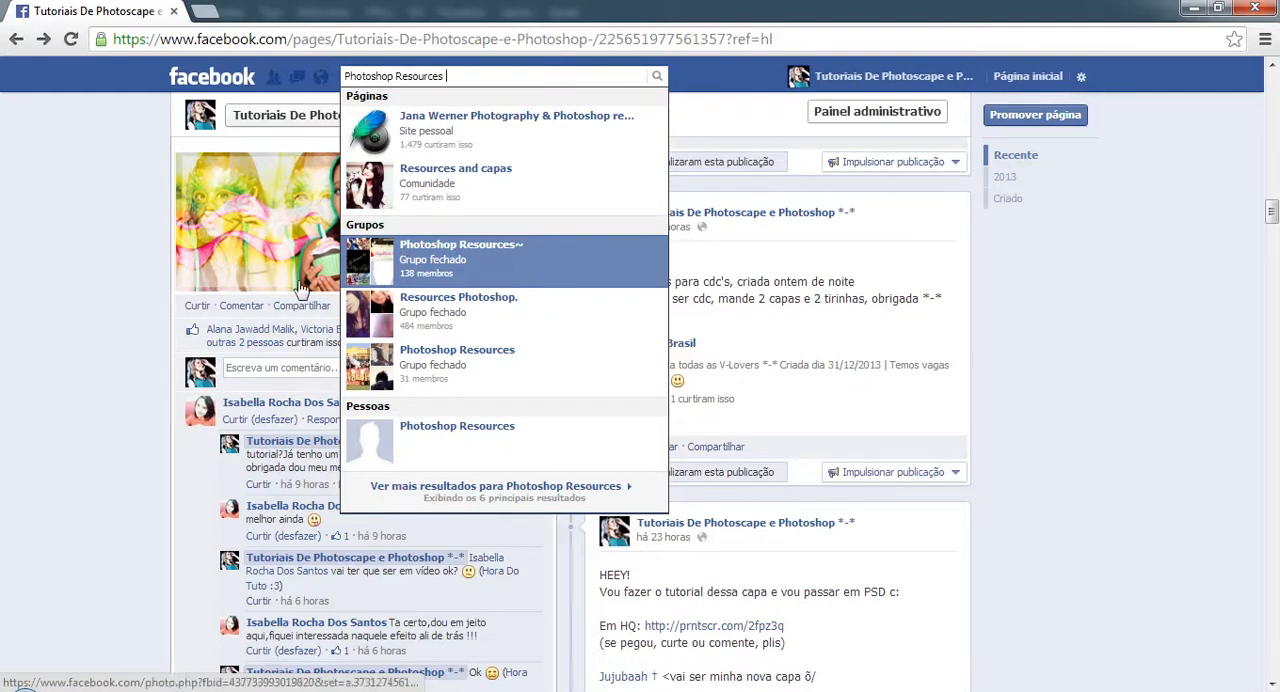
triple_click(473, 71)
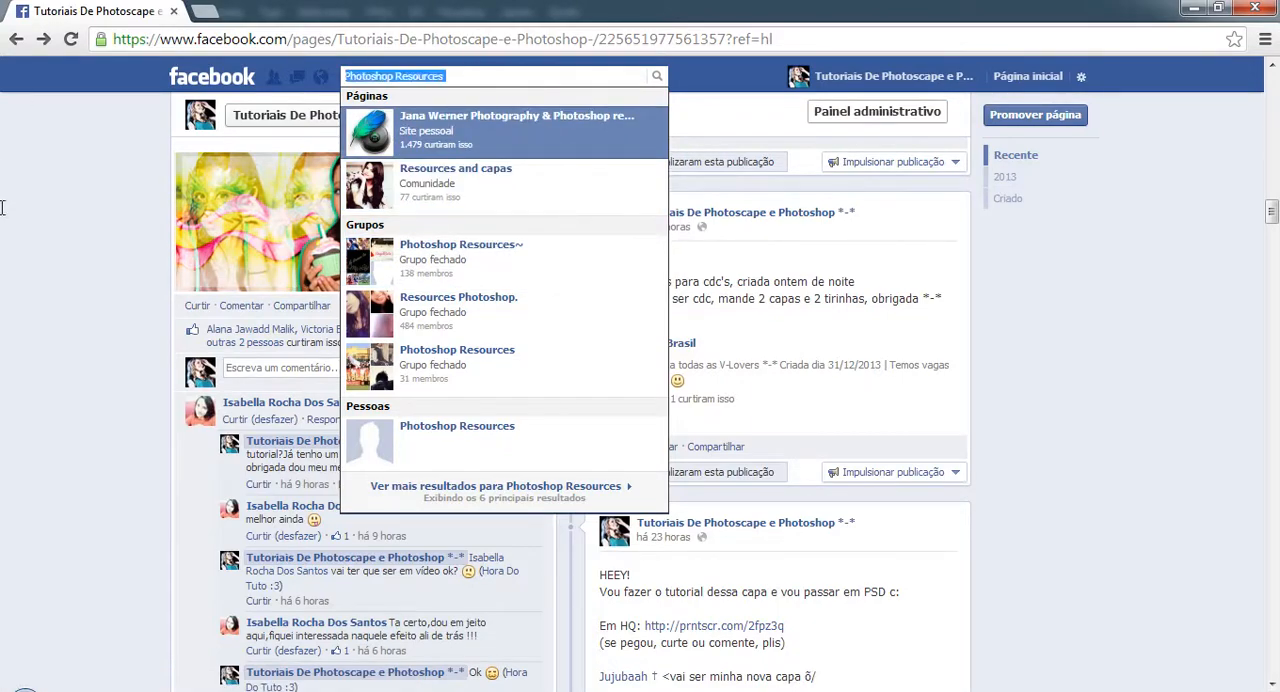
key(BackSpace)
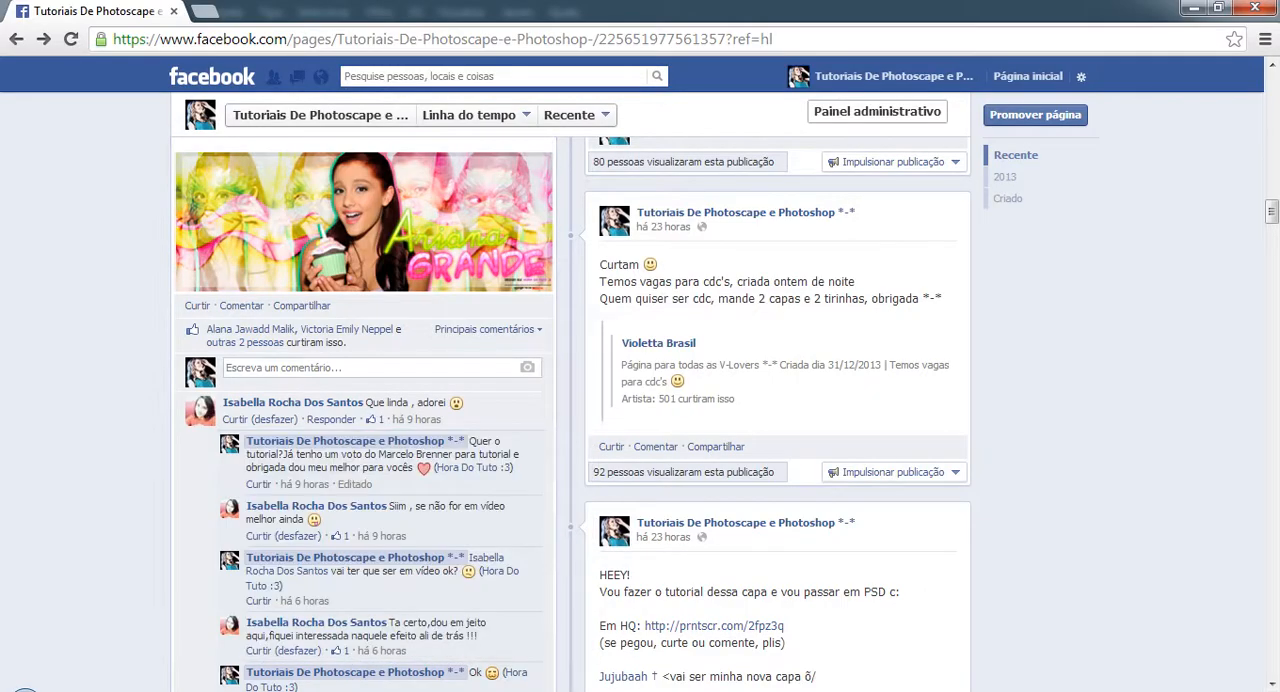
key(alt+Tab)
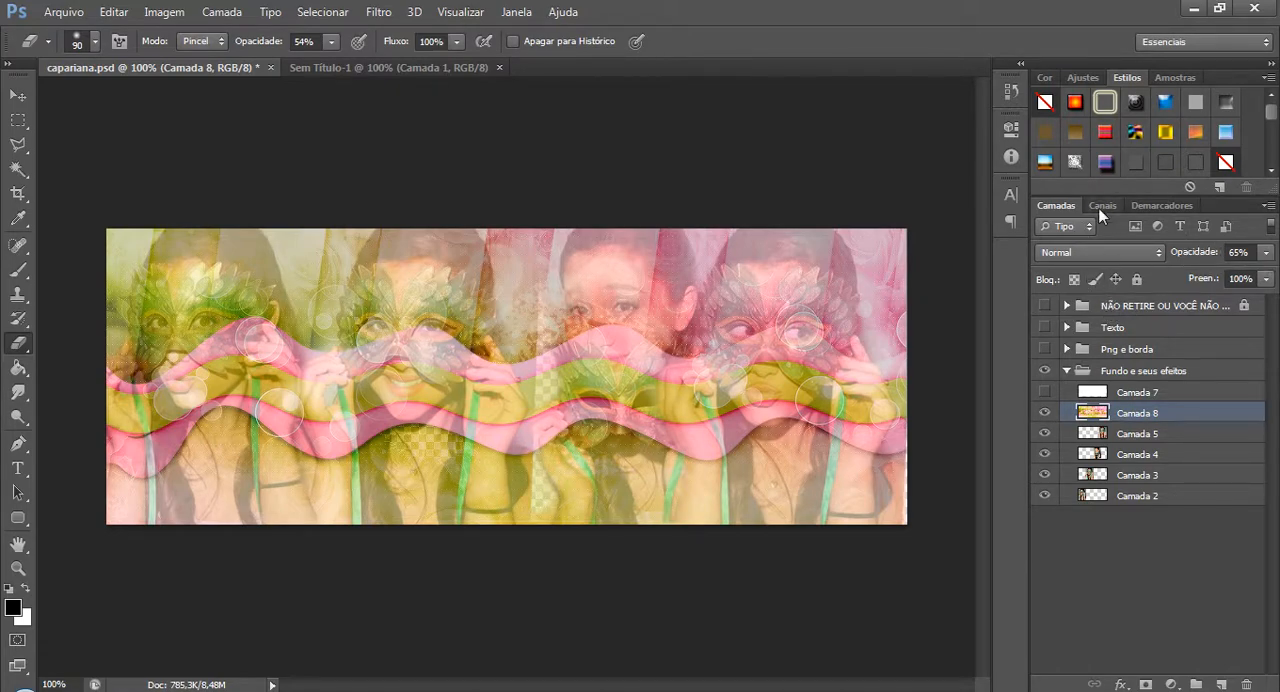
Undo the blend mode change on Camada 8 and show Camada 7.
key(ctrl+z)
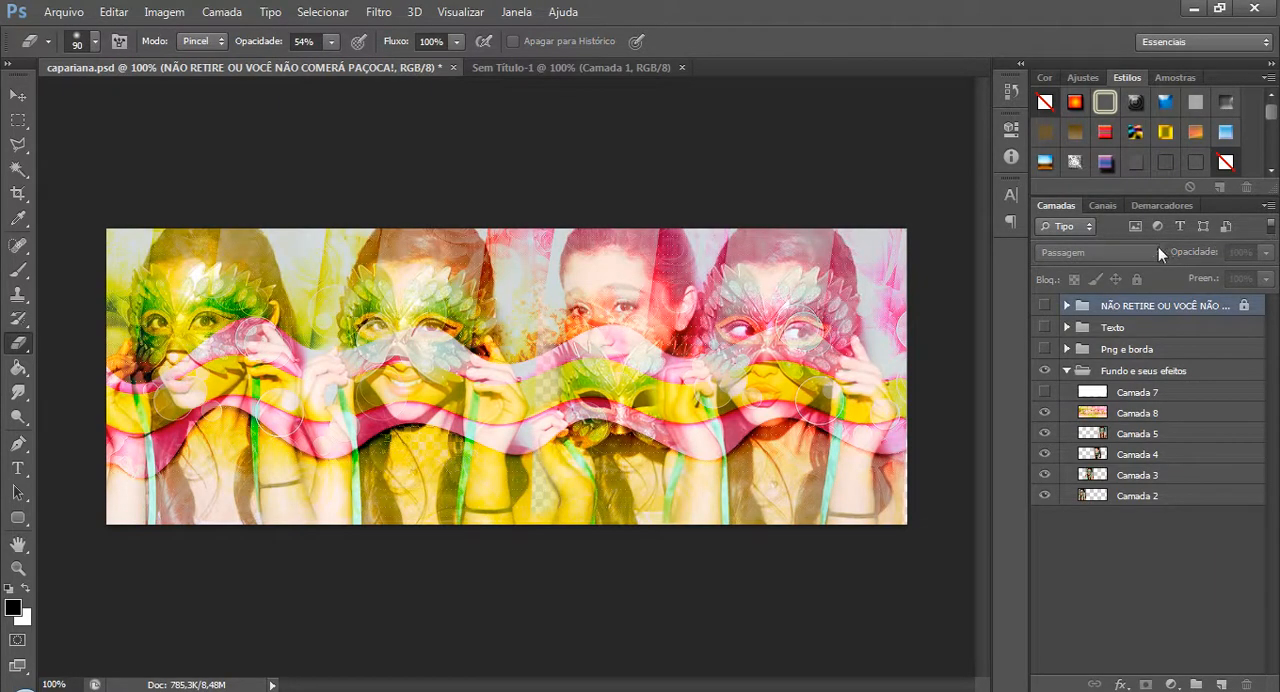
click(1160, 423)
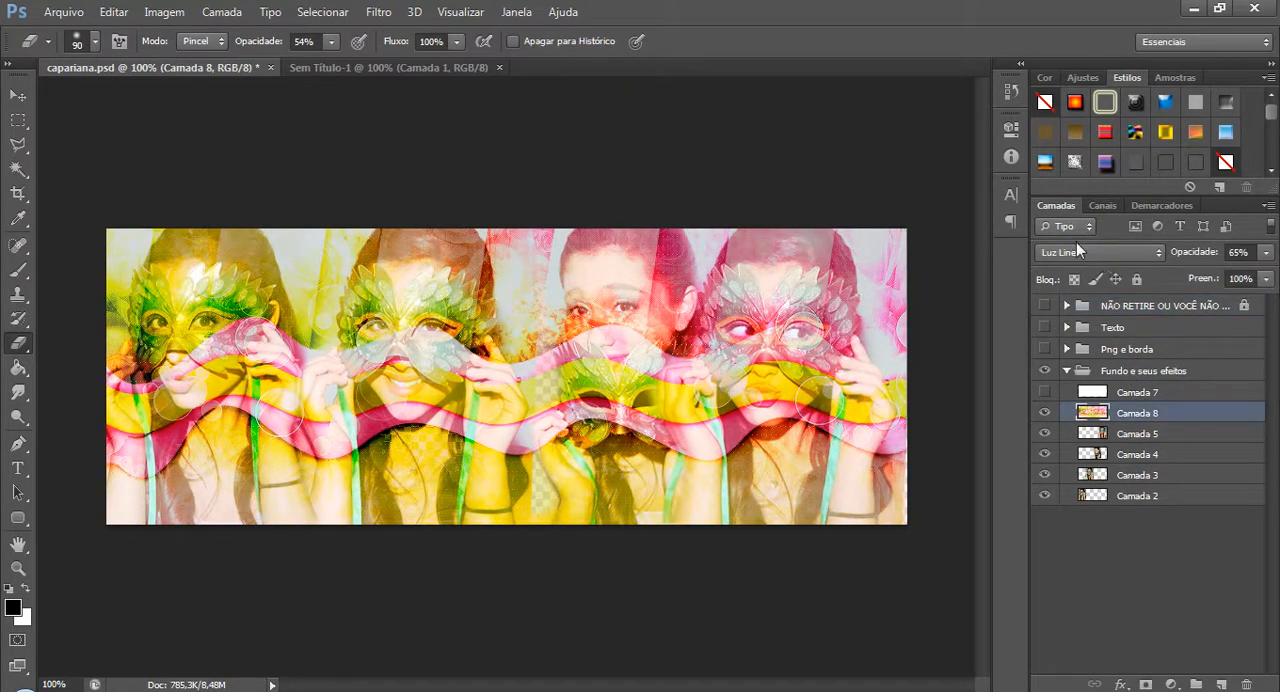
click(1160, 395)
click(1045, 392)
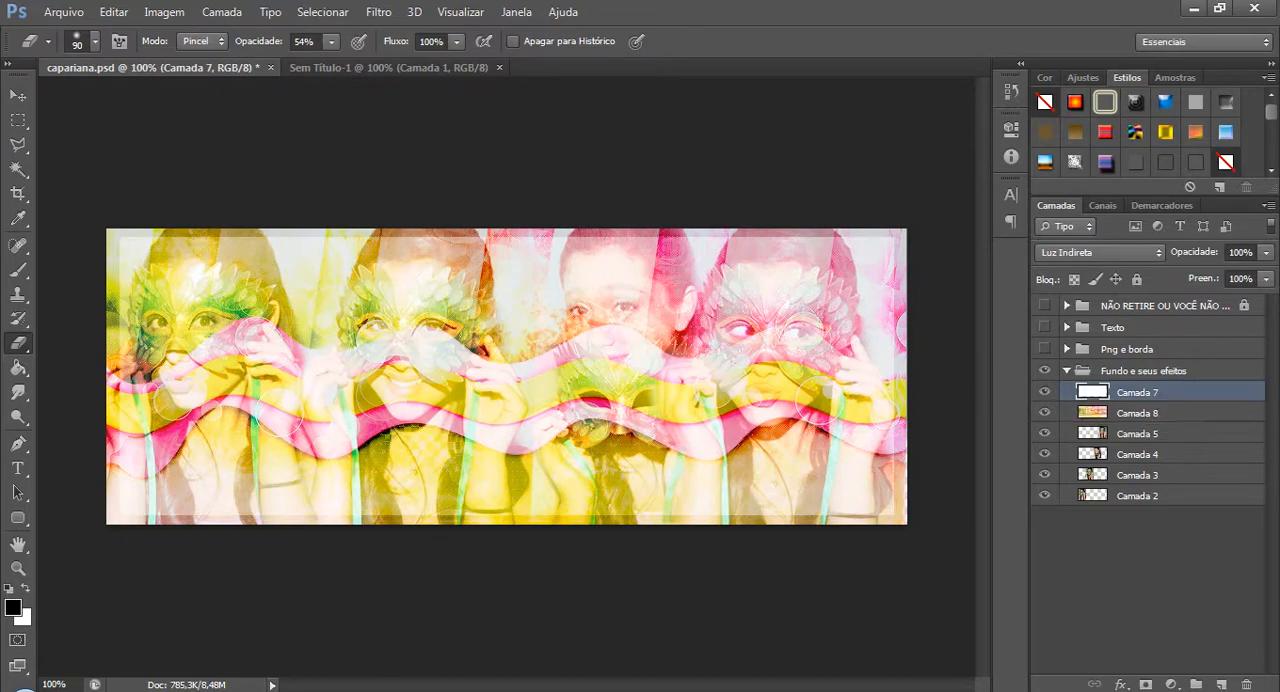
Draw a rectangular selection slightly inset from the canvas edges, following the cover's inner frame.
key(m)
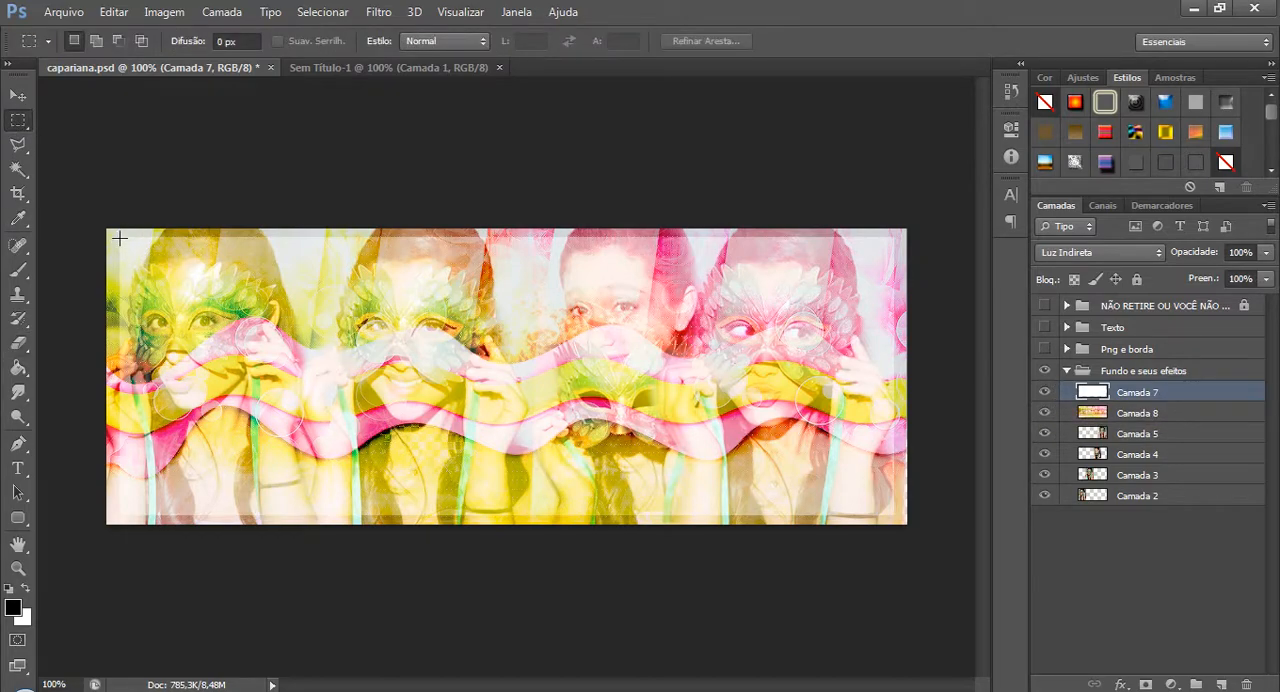
drag(119, 238, 893, 513)
right_click(746, 372)
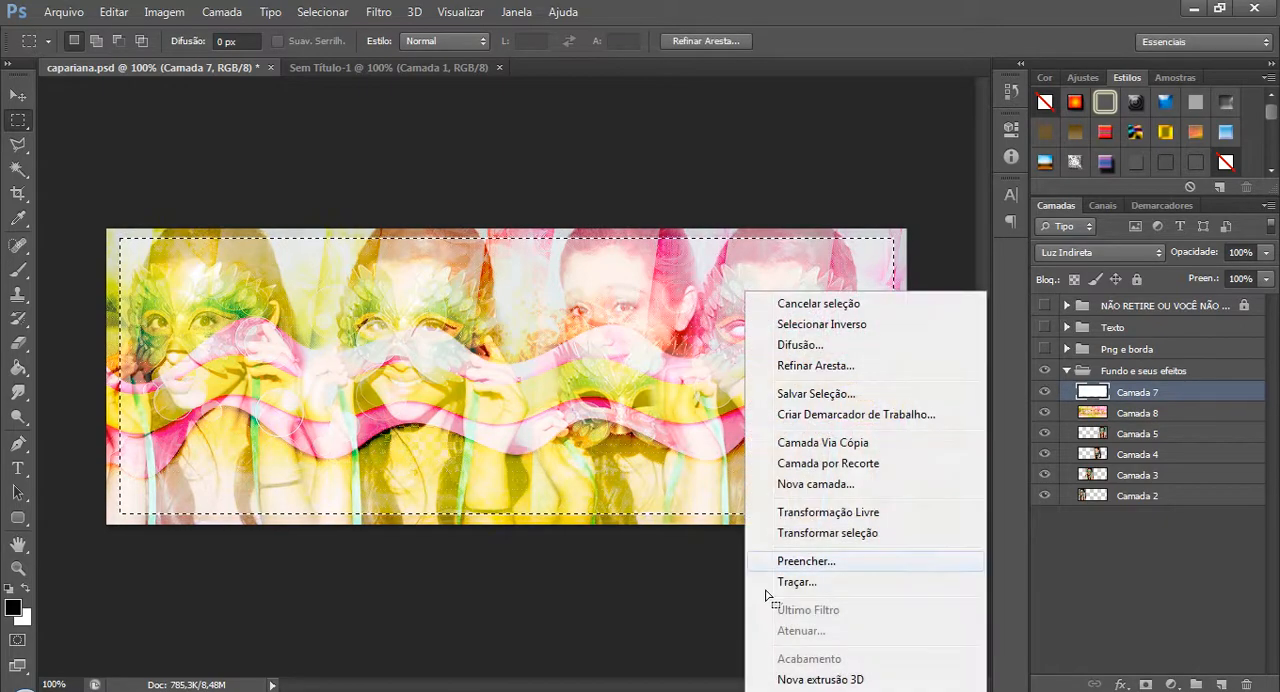
Add a new layer above Camada 7 and hide Camada 7.
click(1222, 683)
click(1221, 684)
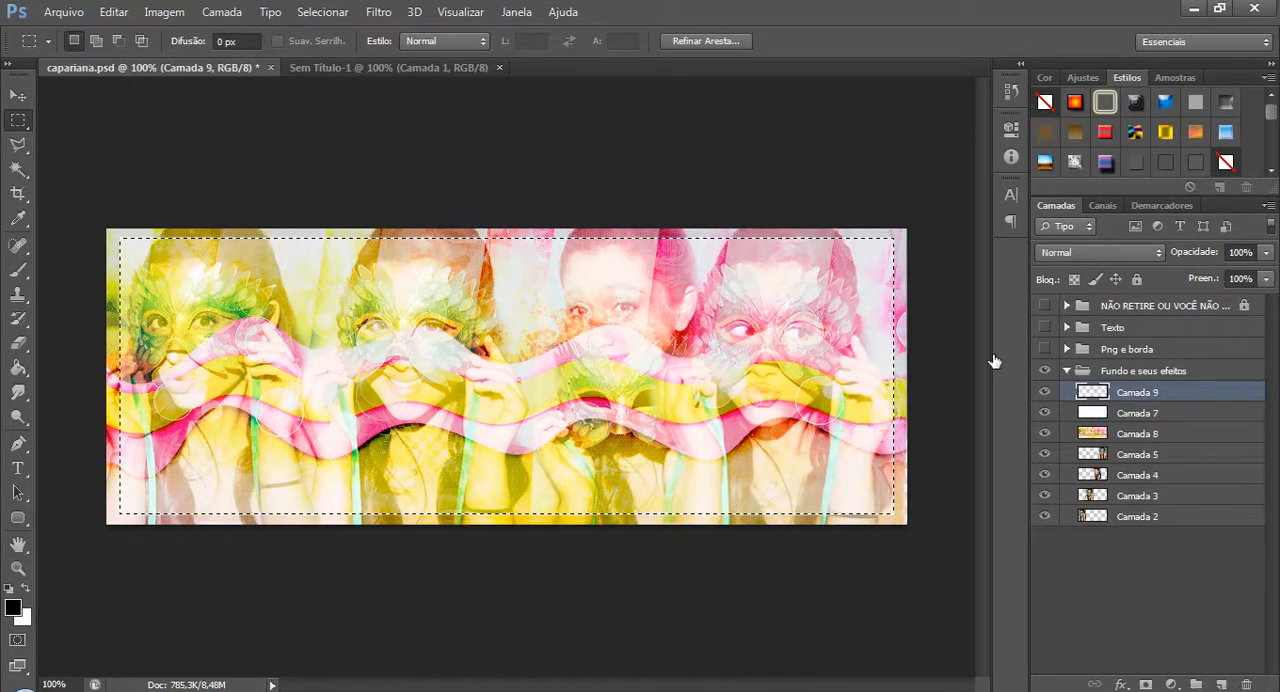
click(1046, 413)
right_click(459, 343)
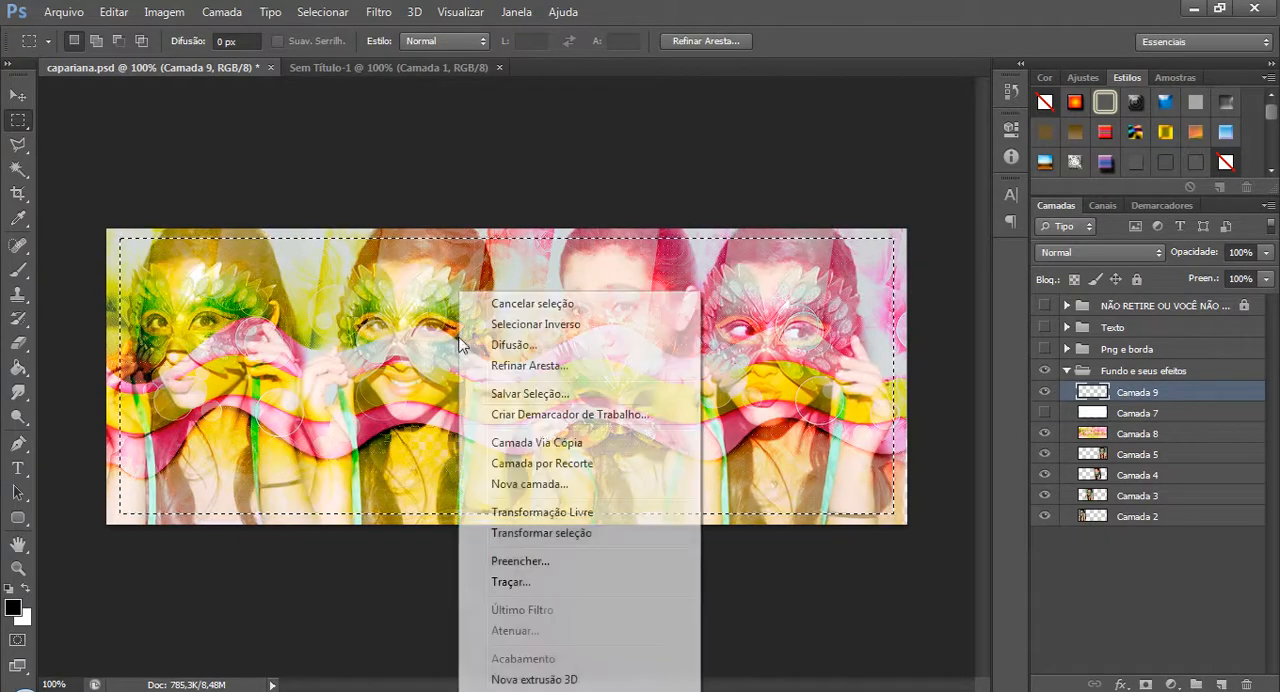
click(478, 584)
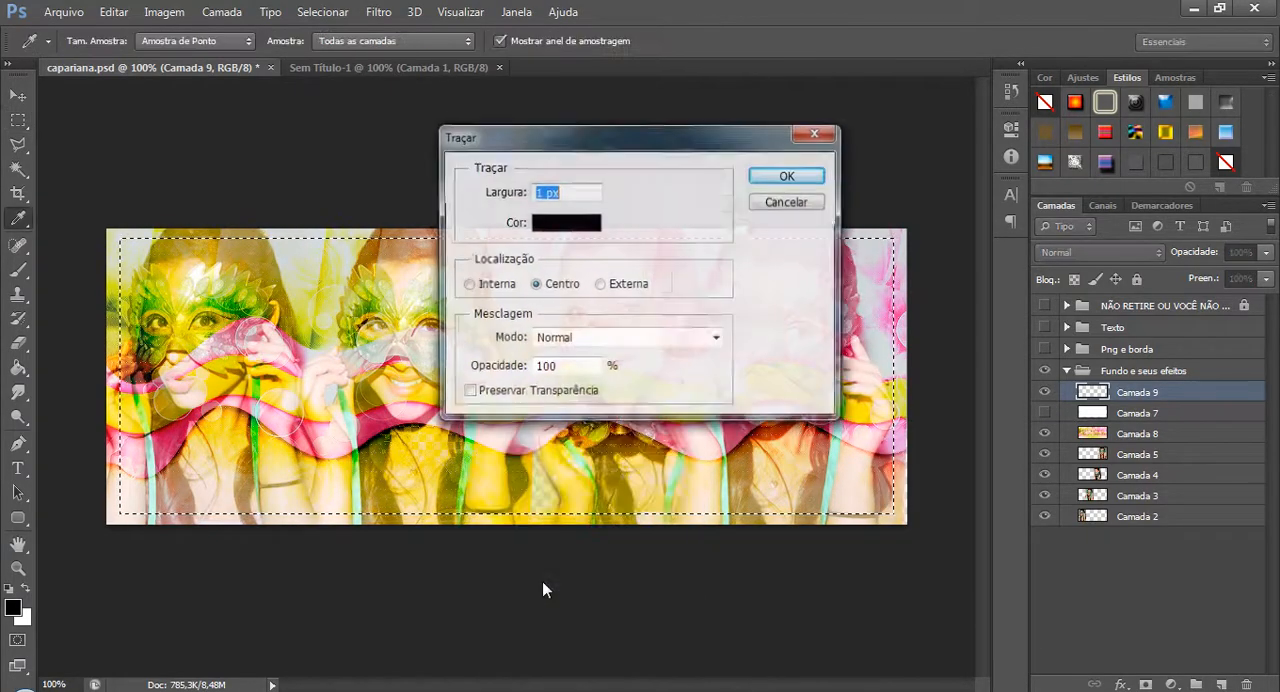
click(786, 202)
key(m)
Fill the rectangular selection on the new layer with white, using Normal mode at 100% opacity.
right_click(646, 363)
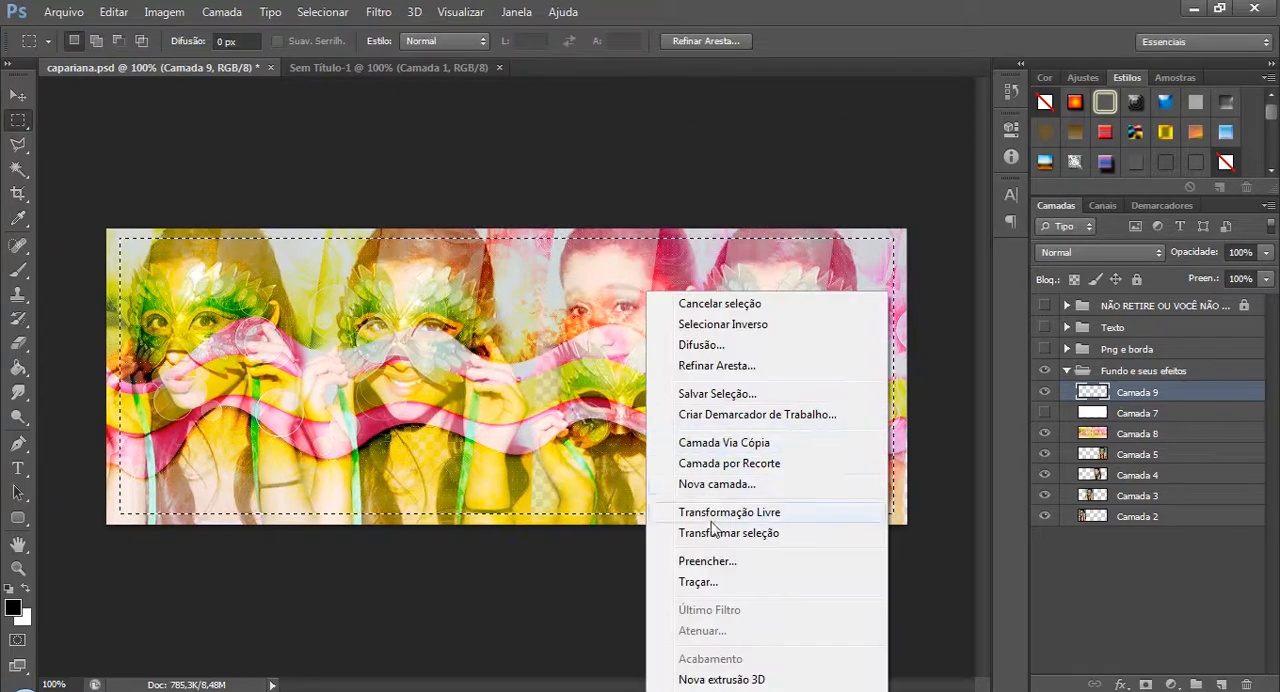
click(720, 561)
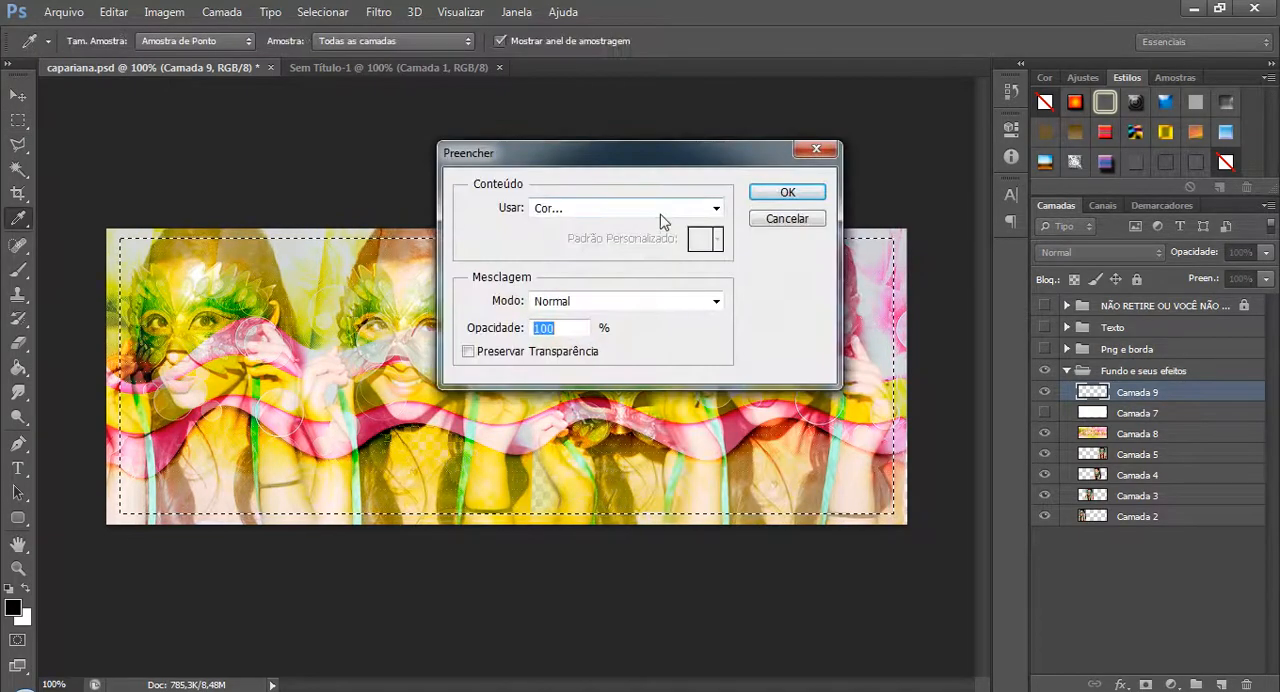
click(1210, 221)
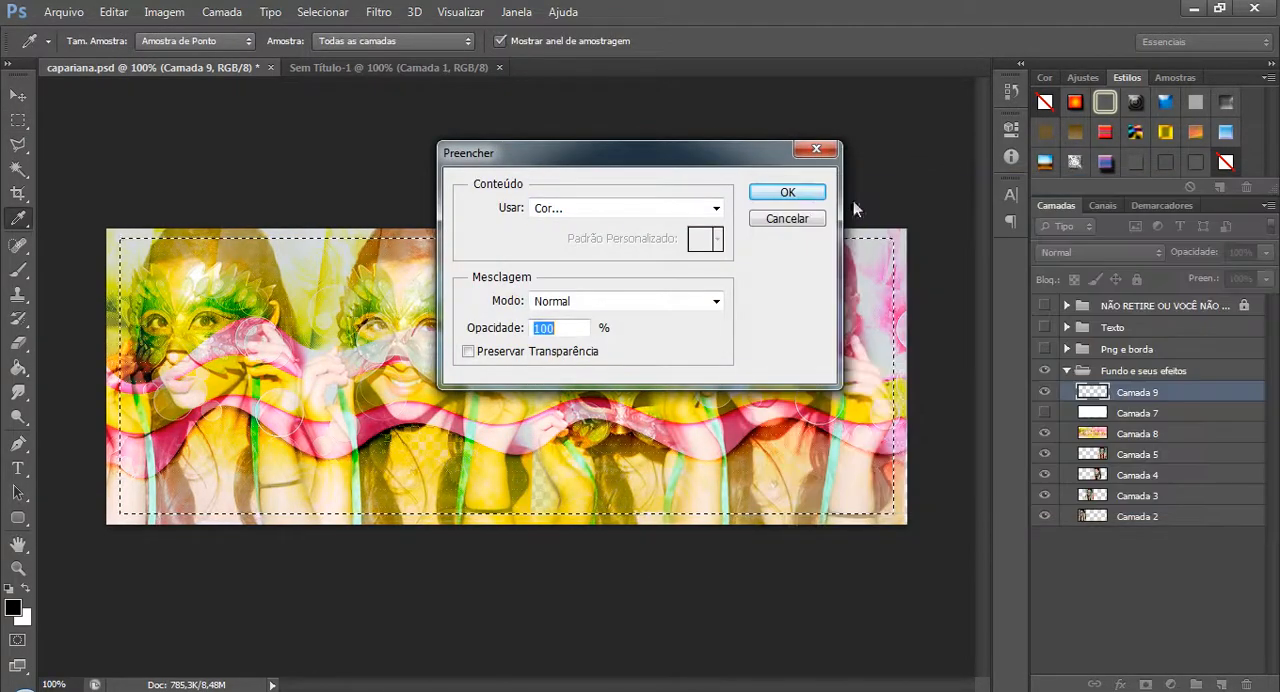
click(806, 193)
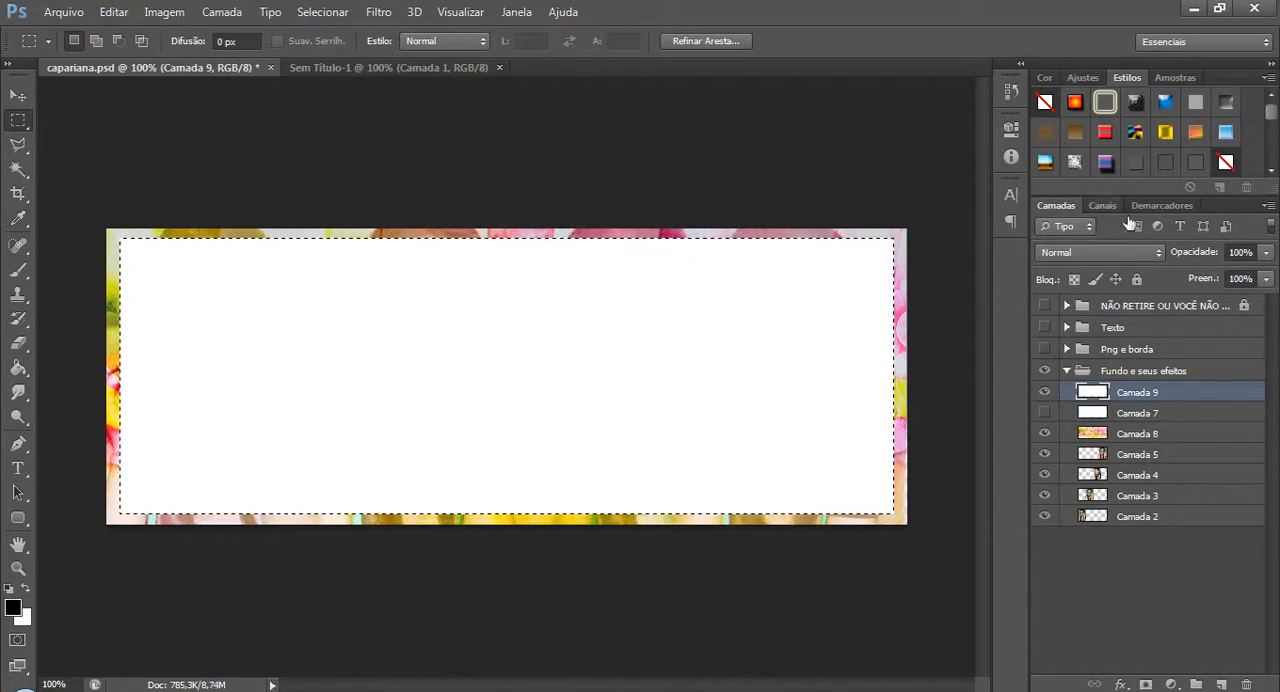
Set the white-filled layer's blend mode to Luz Indireta and deselect the rectangle.
click(1105, 253)
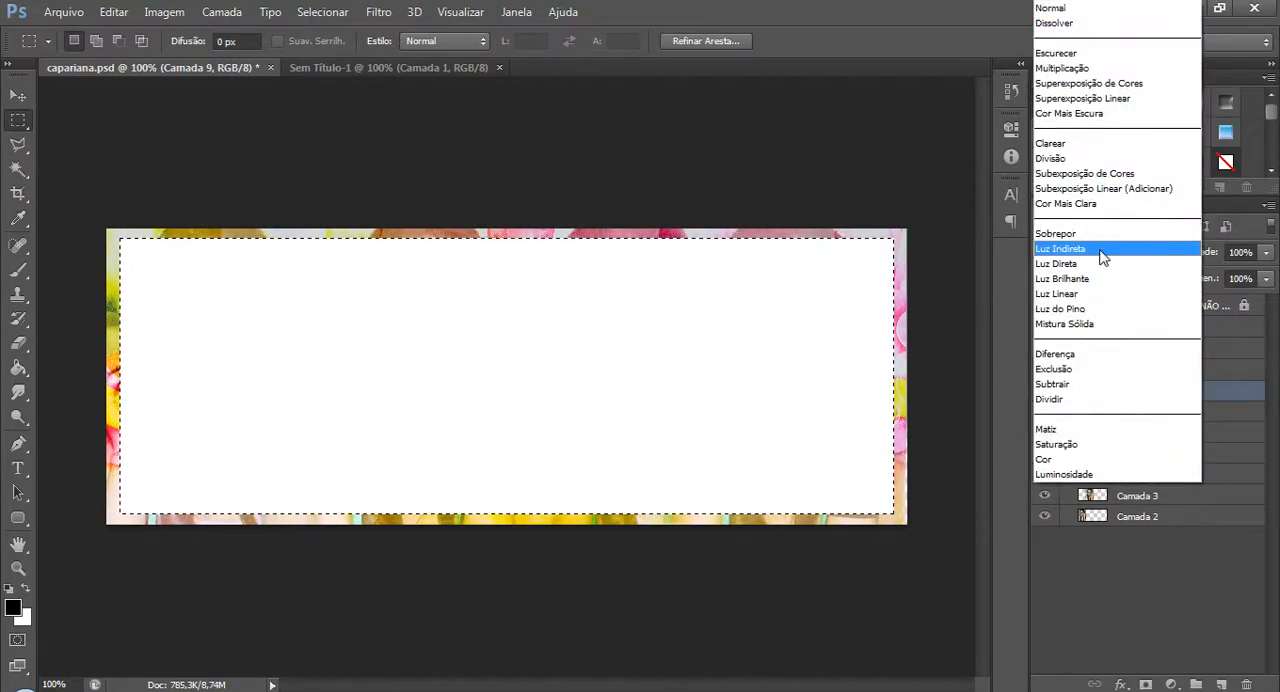
click(1100, 250)
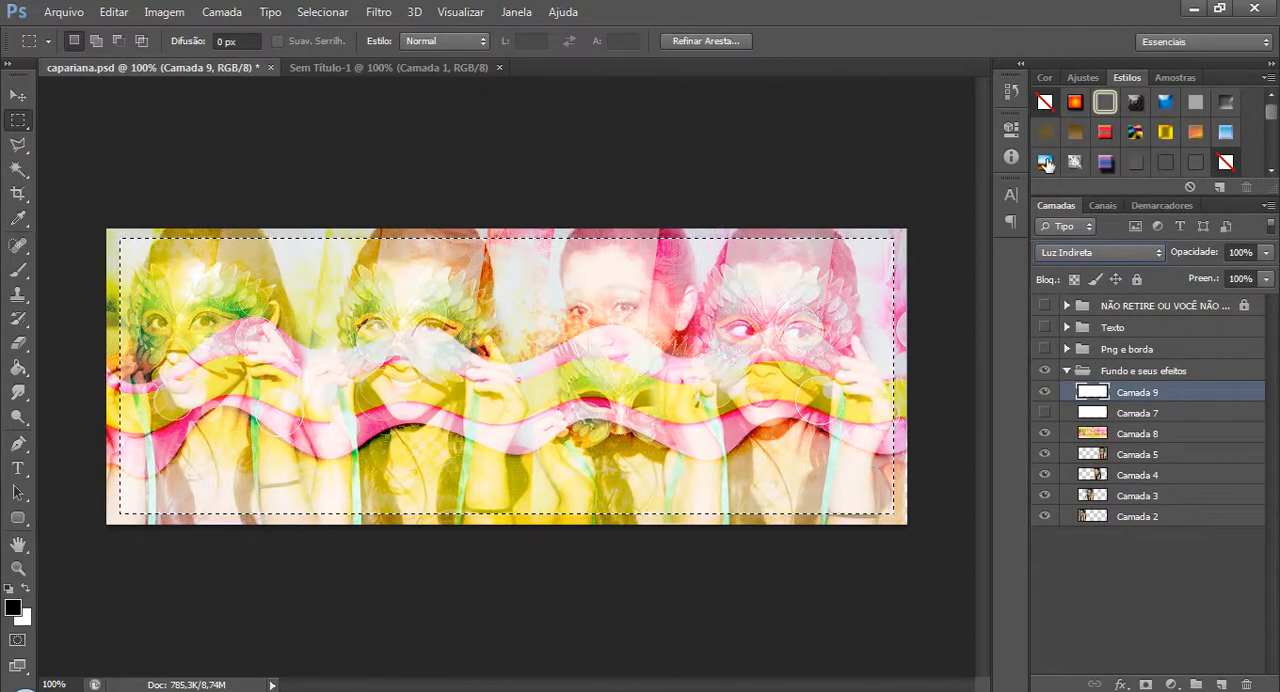
key(ctrl+d)
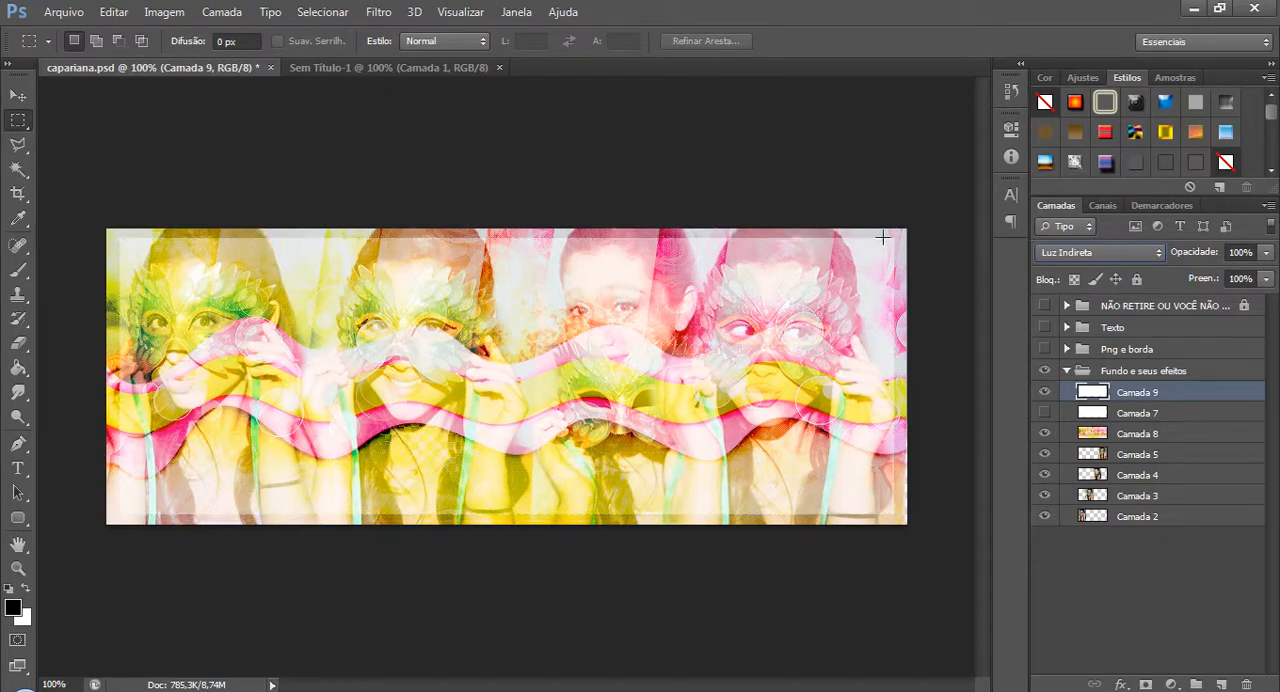
Delete the hidden Camada 7 and collapse the Fundo e seus efeitos group.
click(1203, 415)
key(Delete)
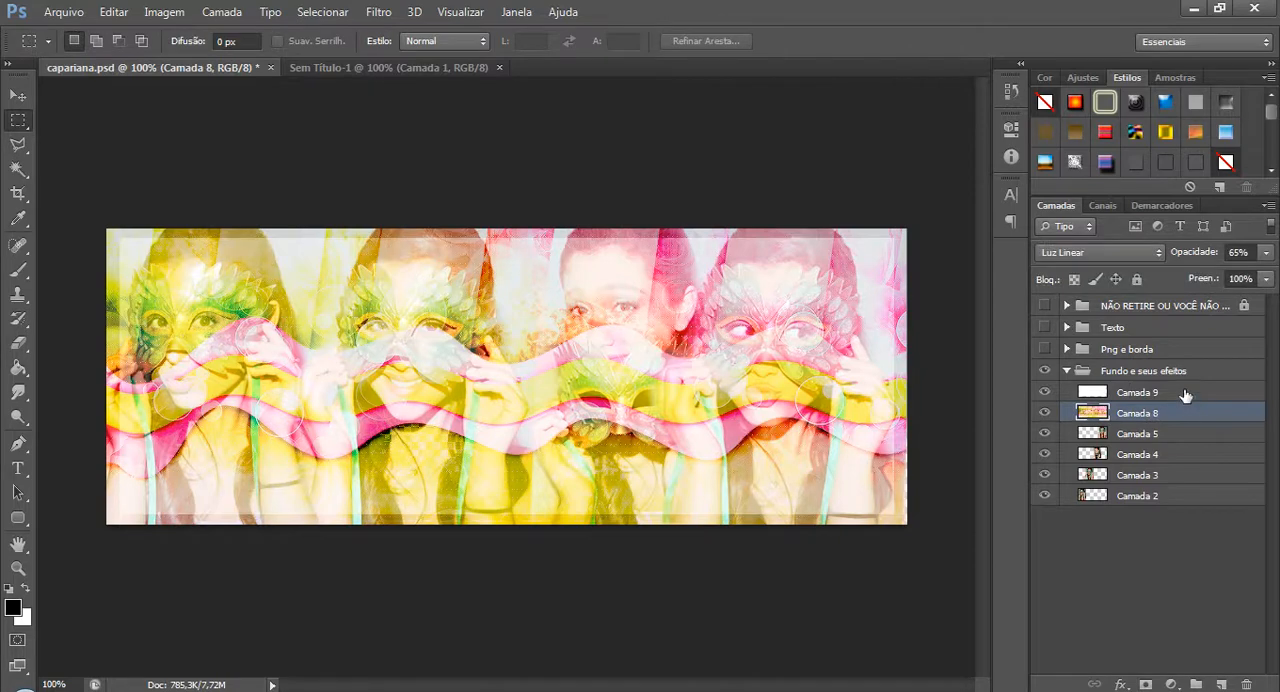
click(1185, 393)
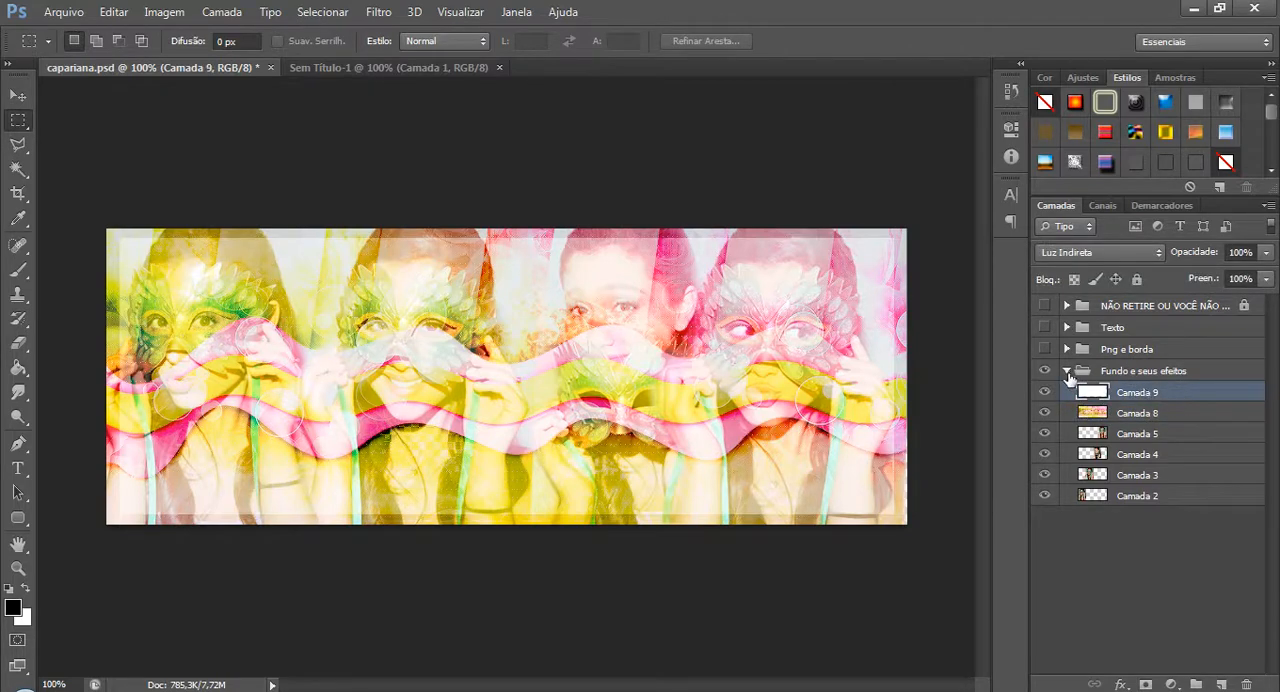
click(1067, 371)
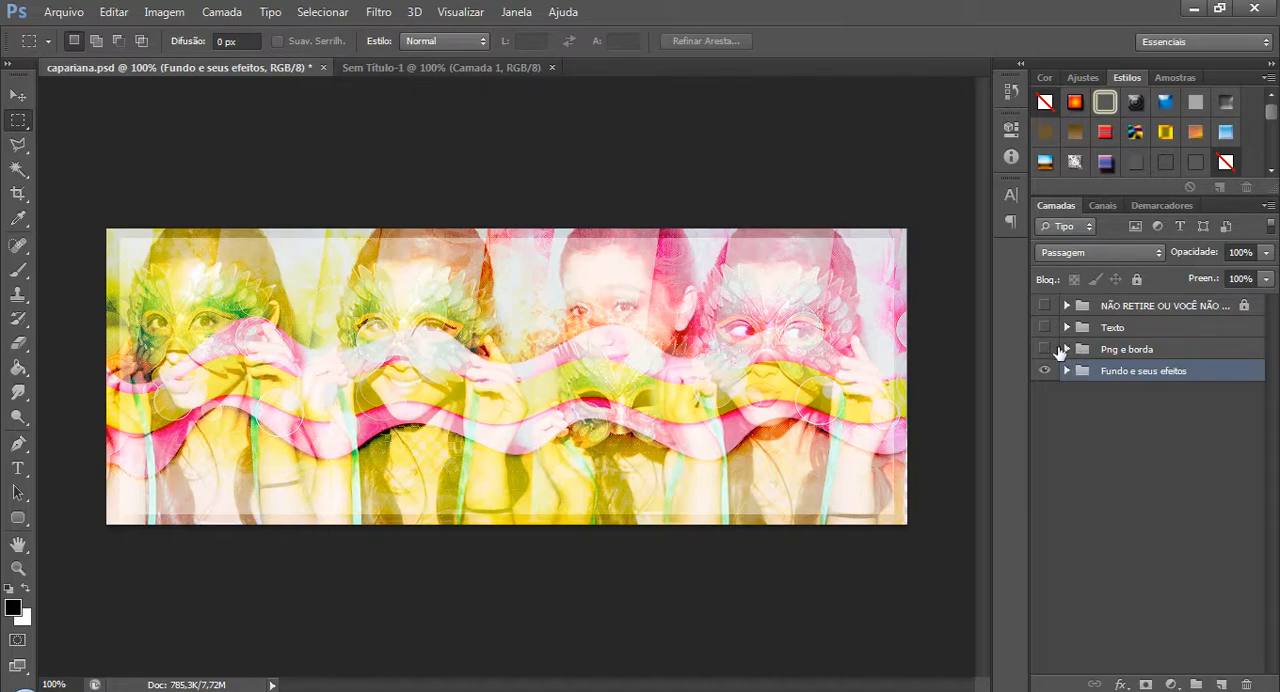
Switch to the browser and search Google in a new tab for "hq diesel ariana grande".
key(alt+Tab)
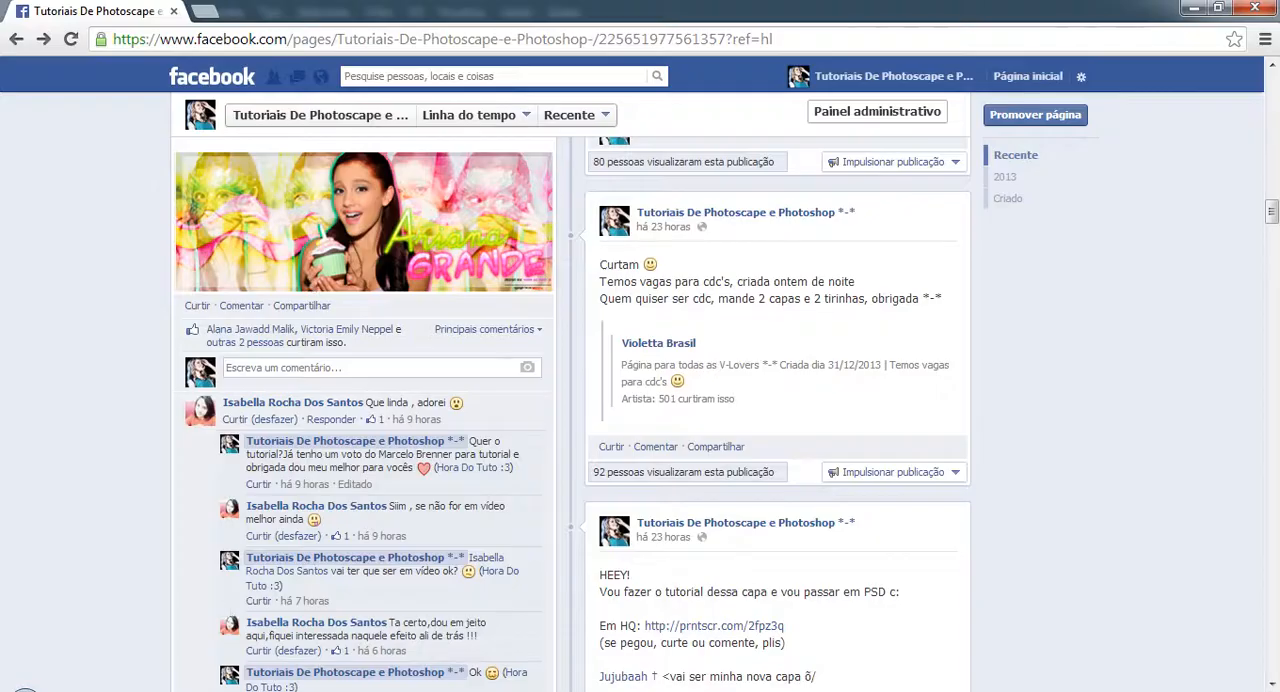
click(201, 13)
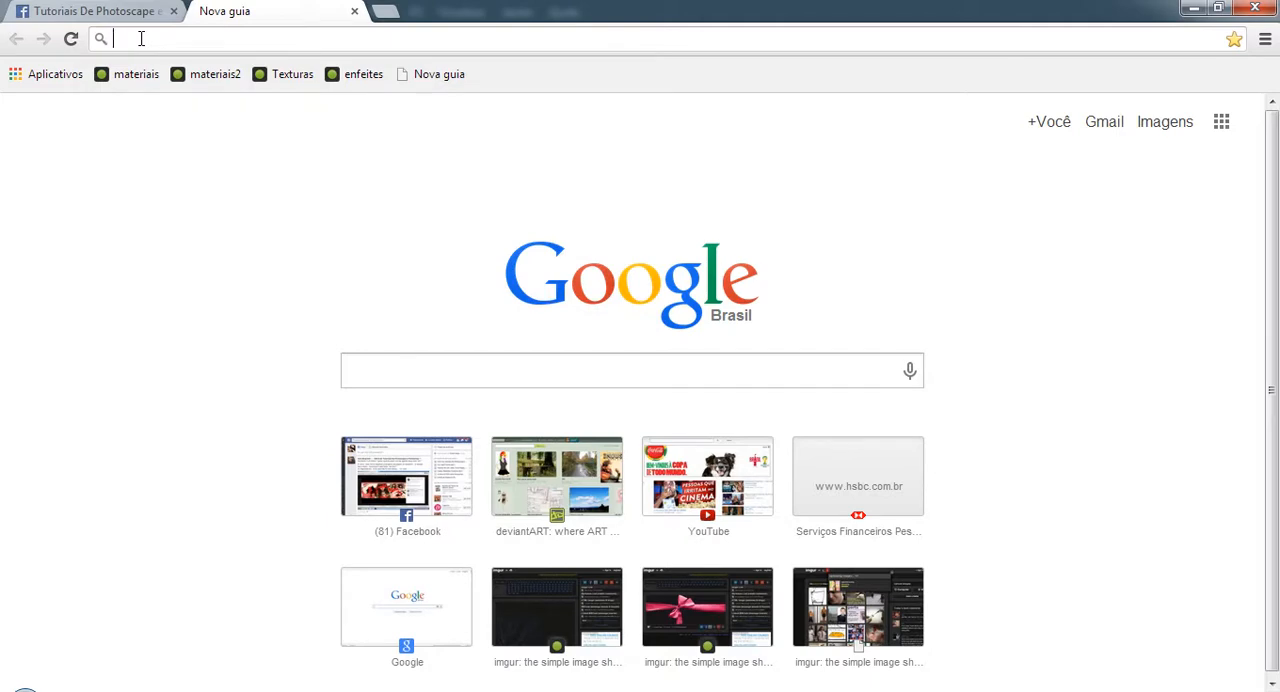
text(hq diesel ari)
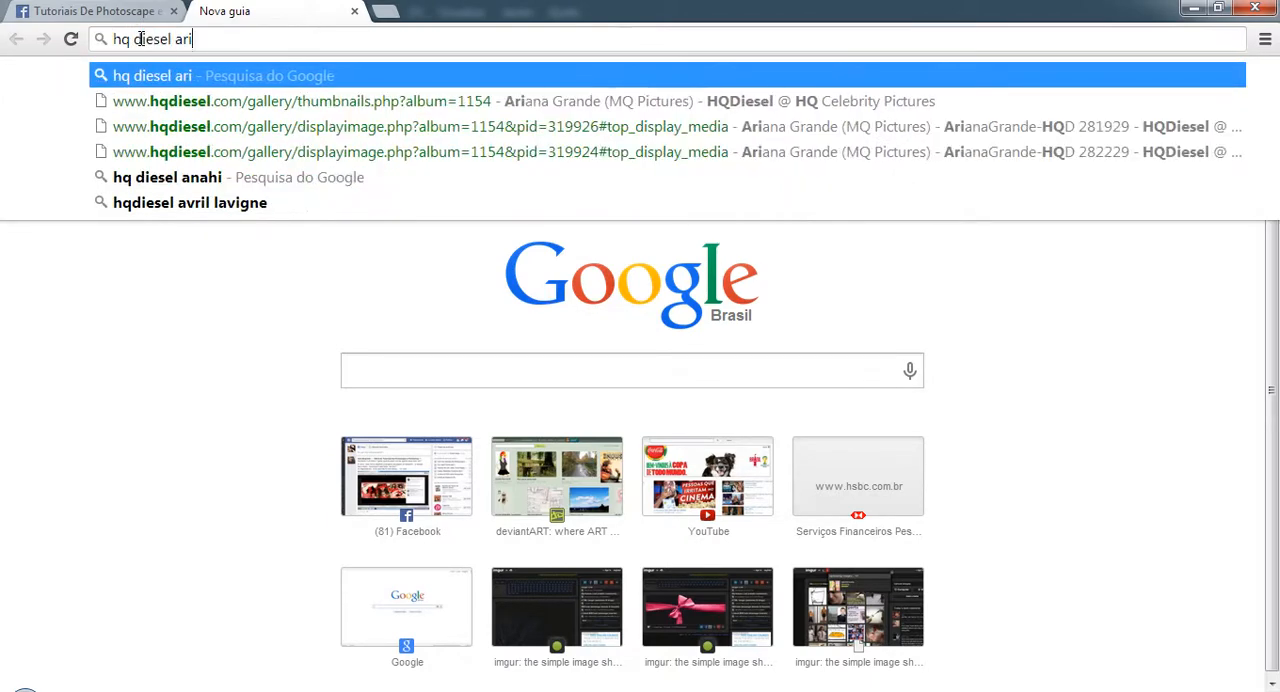
text(ana grande3)
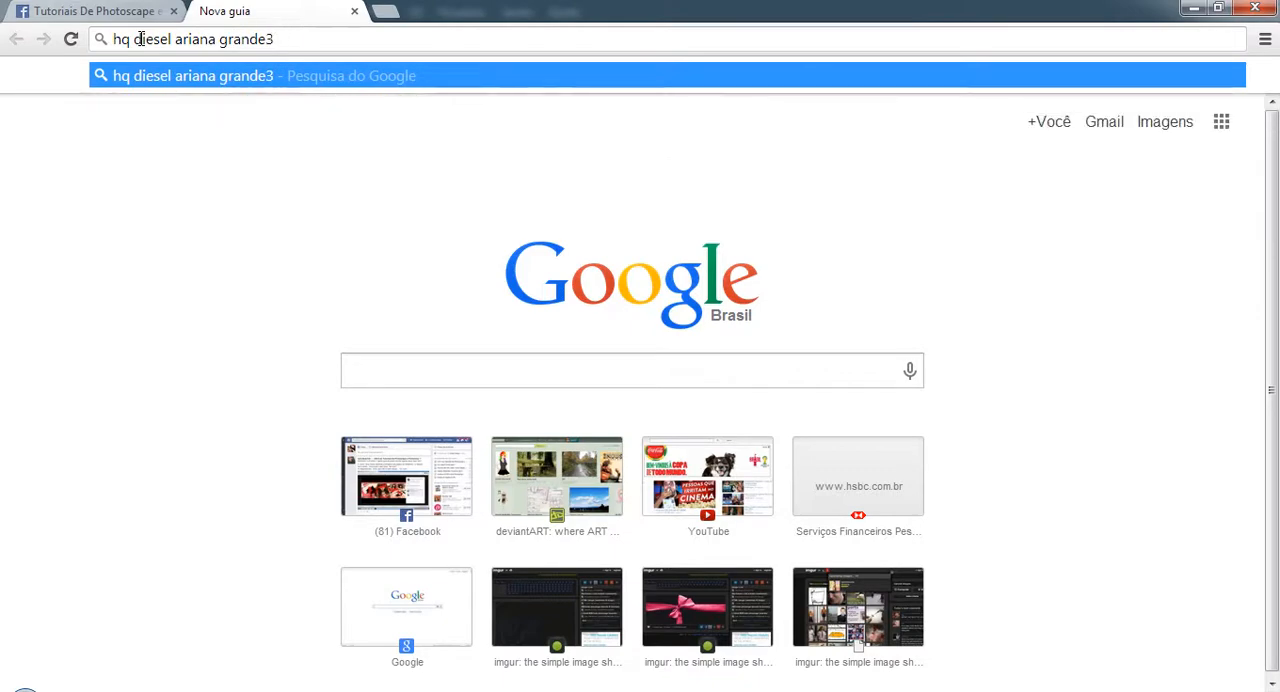
key(BackSpace)
key(Return)
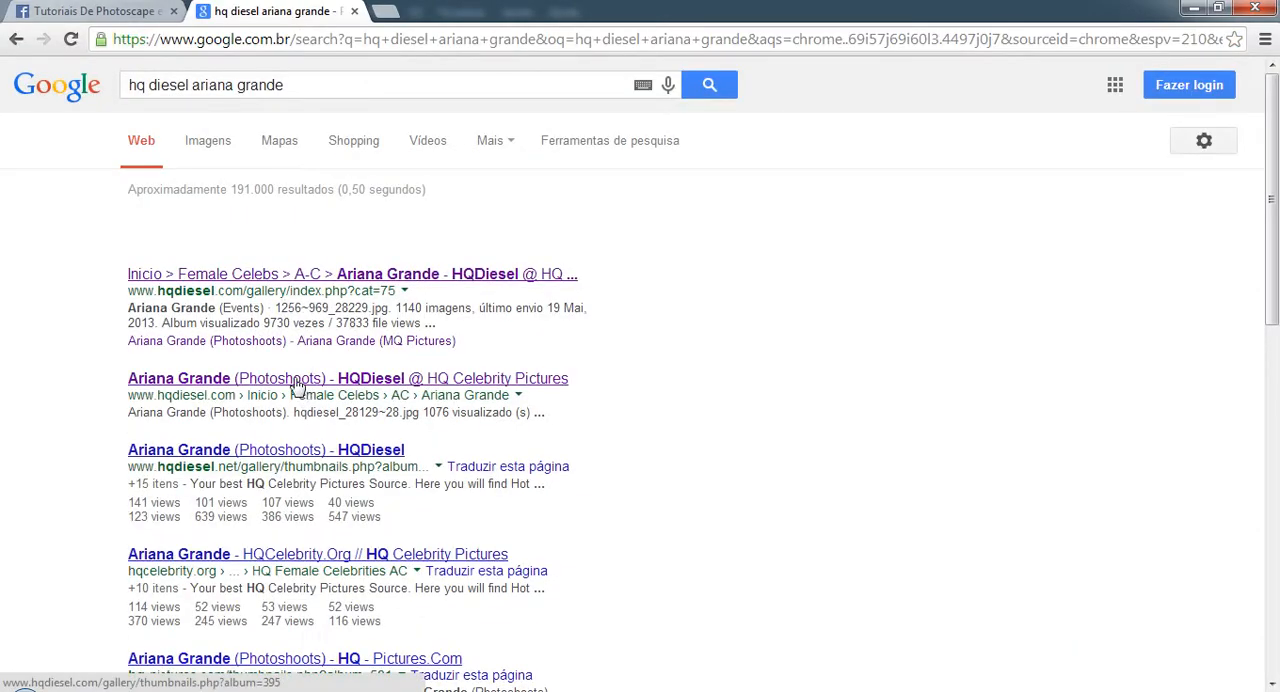
Open HQDiesel's Ariana Grande gallery from the results, close the search page, and open the Photoshoots album.
click(300, 274)
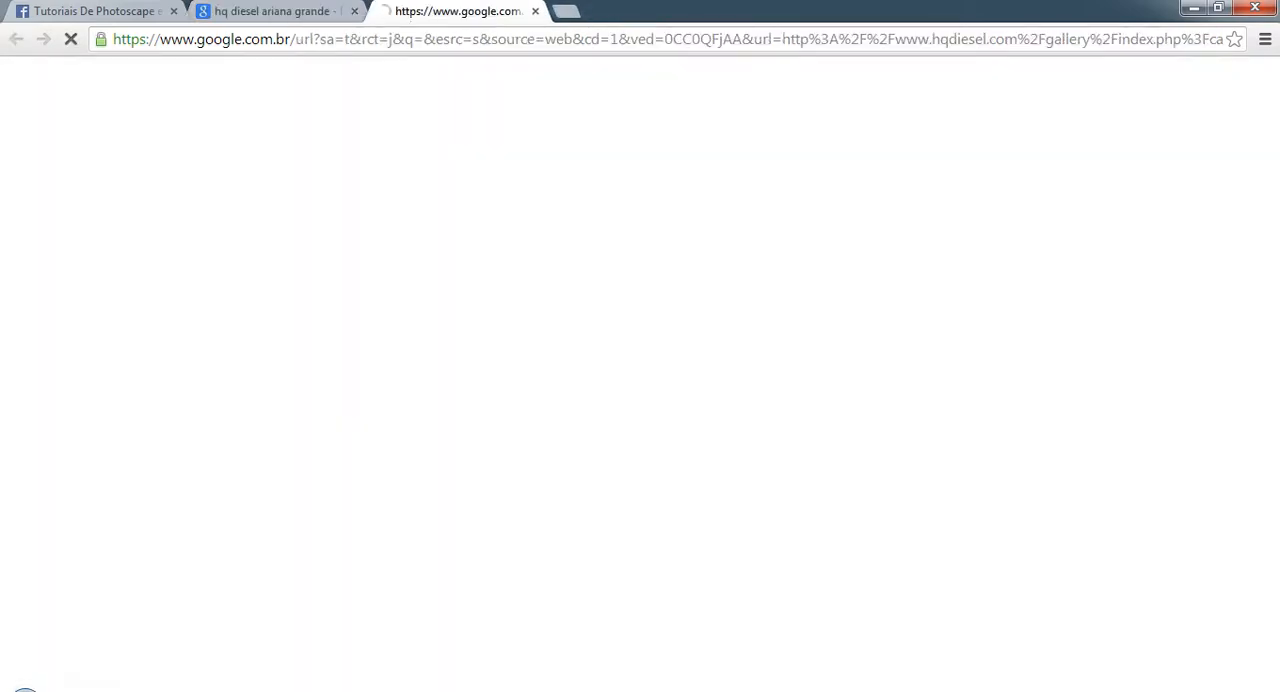
click(300, 11)
click(354, 11)
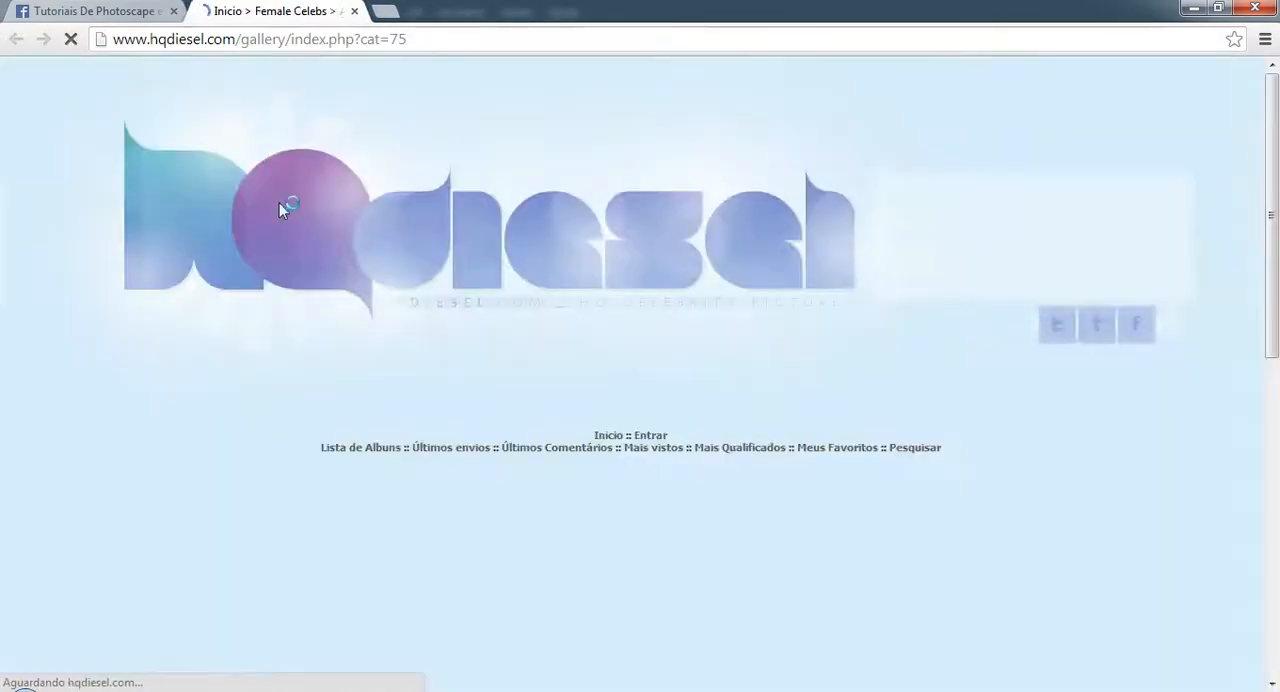
scroll(820, 268, down, 10)
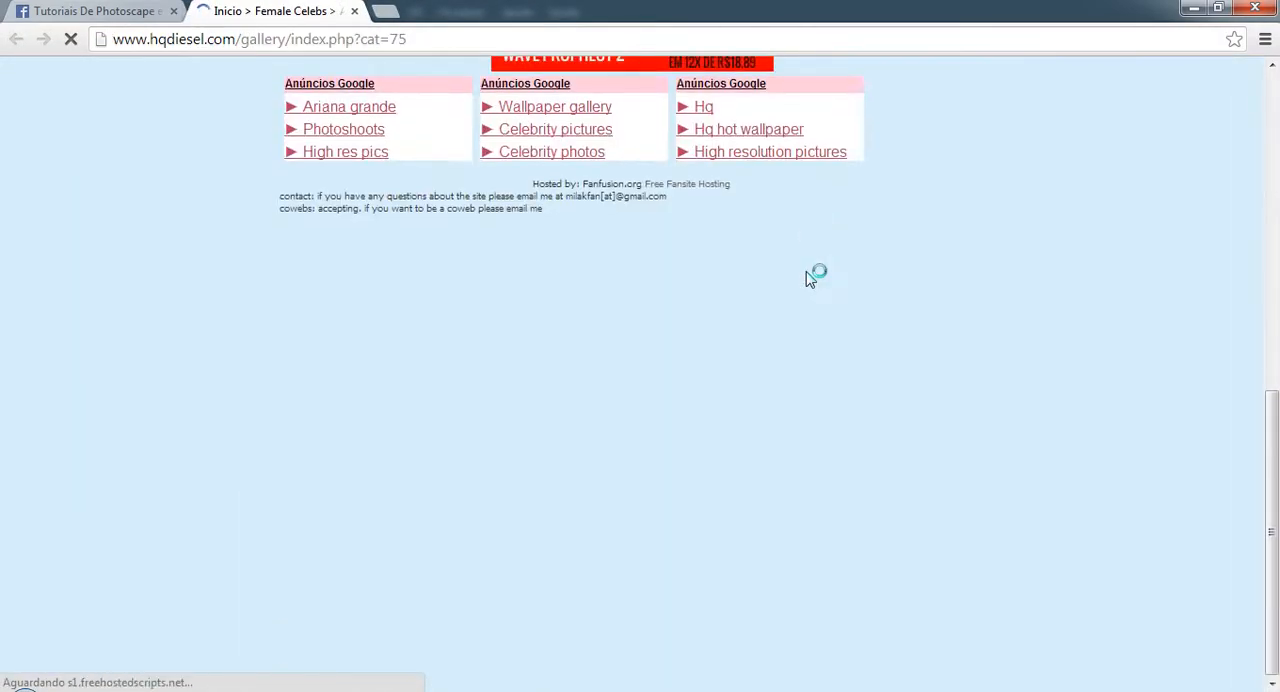
scroll(808, 276, down, 2)
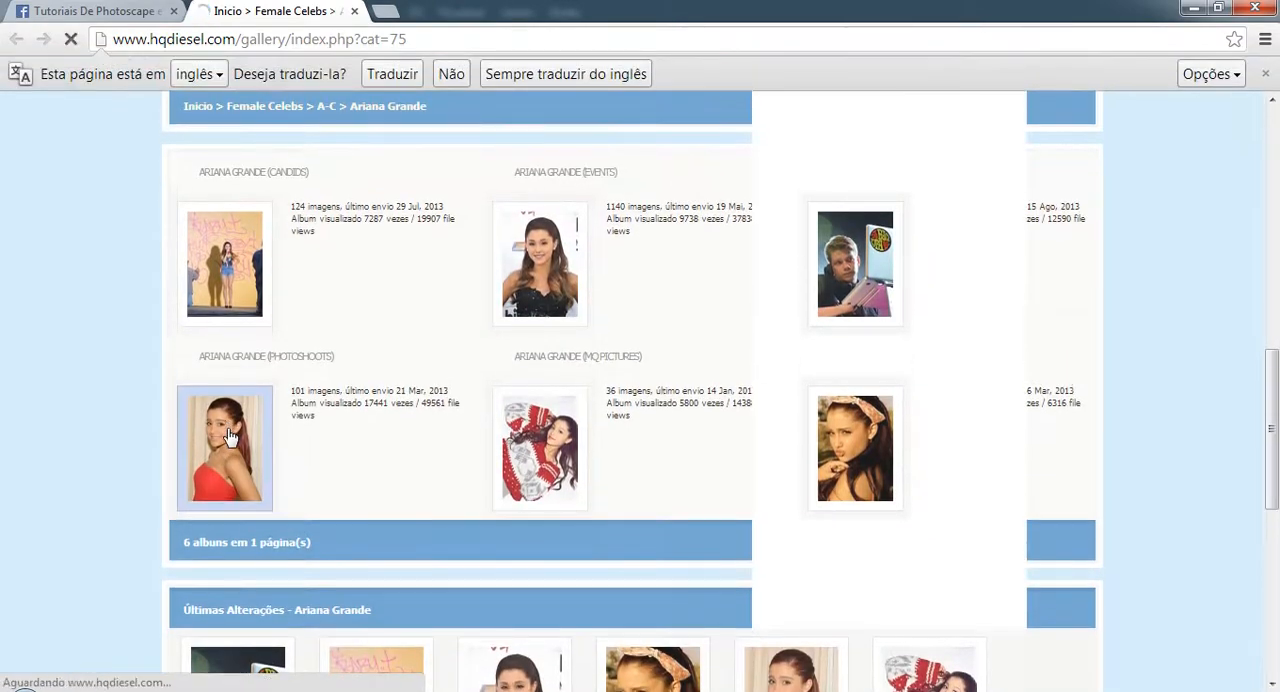
click(229, 437)
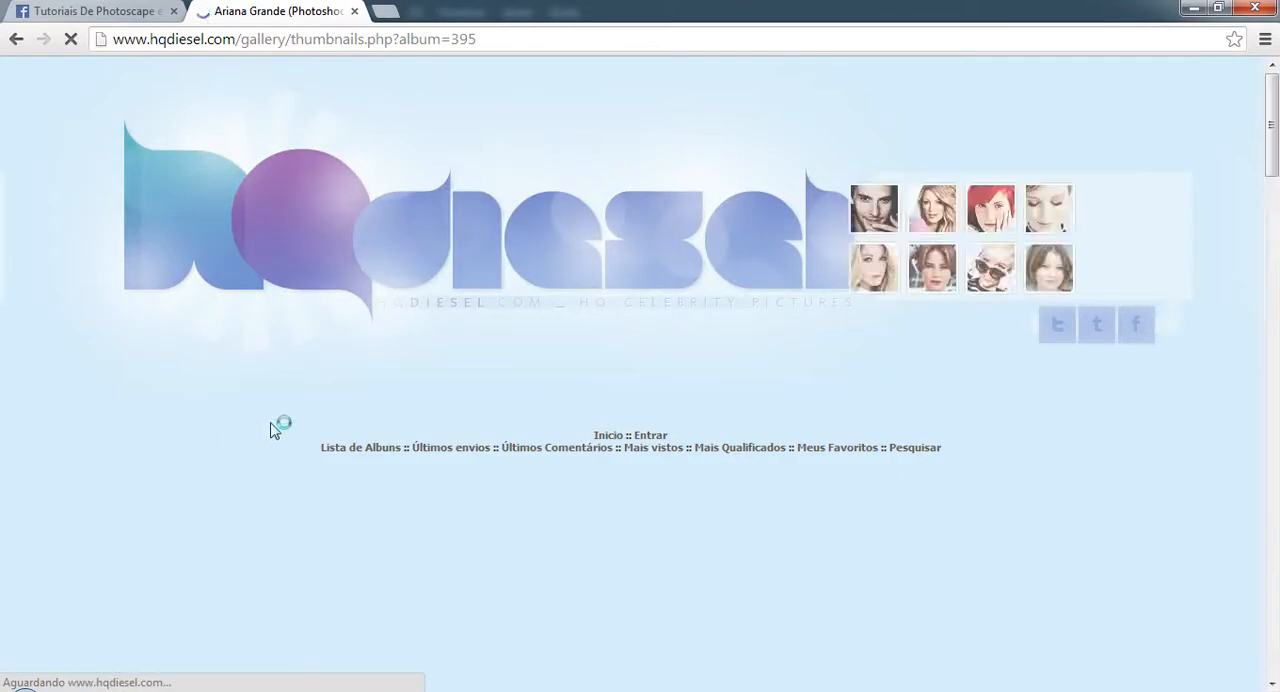
Look through the Photoshoots album for the green mask portraits and return to Photoshop.
scroll(705, 360, down, 3)
scroll(705, 360, down, 3)
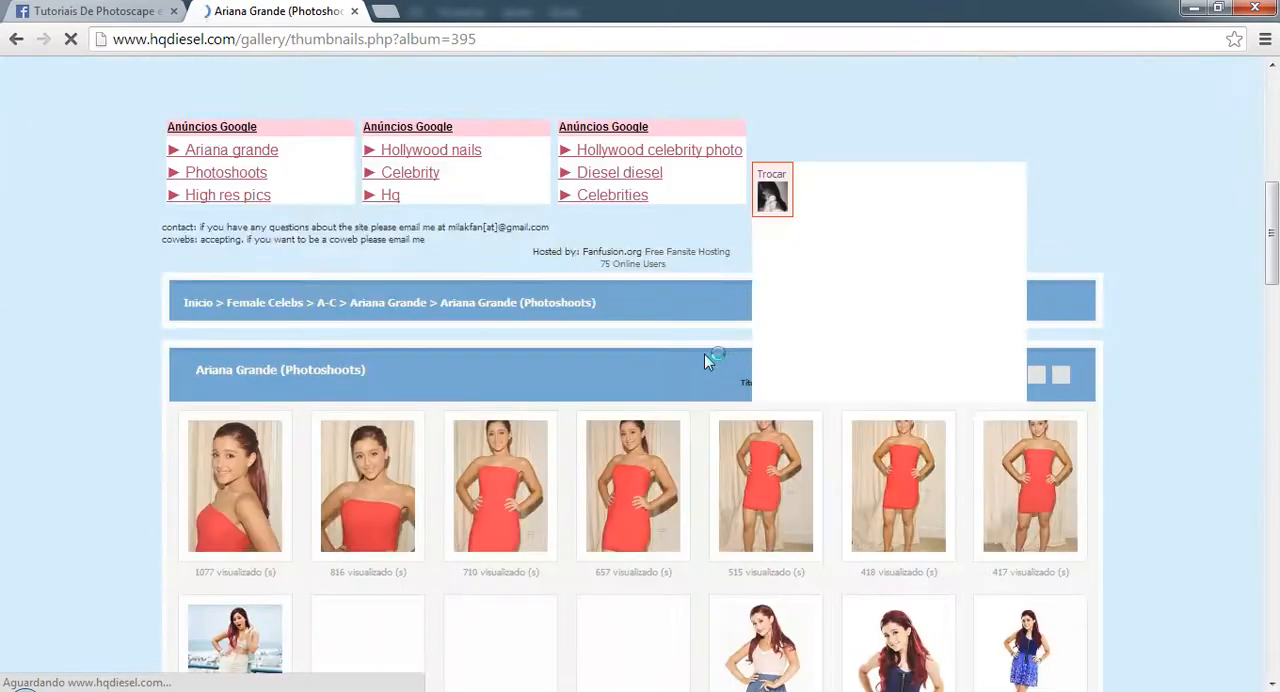
scroll(704, 354, down, 4)
scroll(585, 400, down, 5)
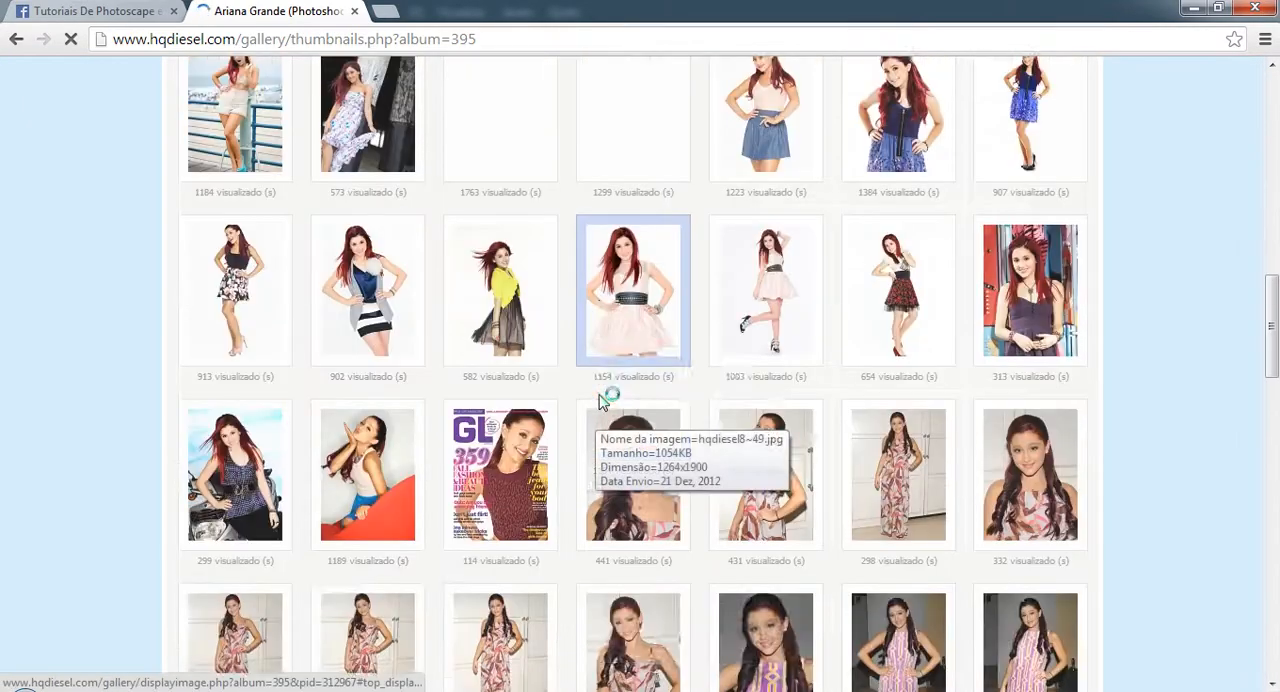
scroll(590, 400, down, 2)
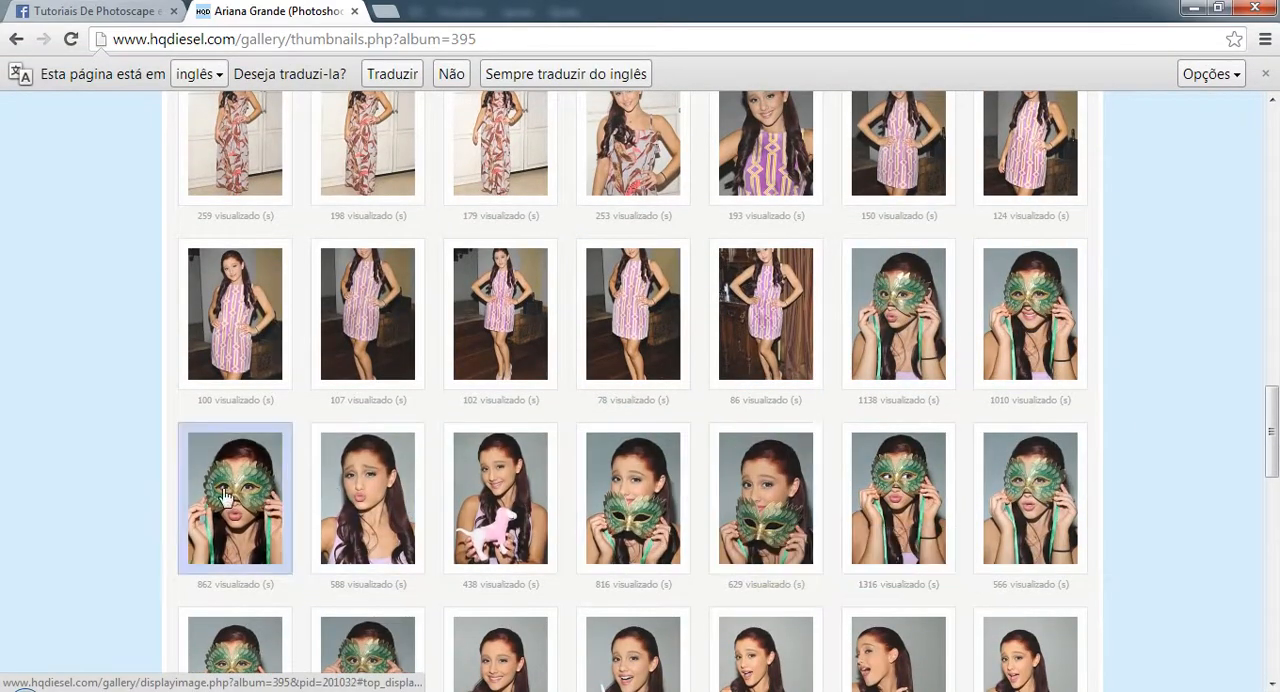
scroll(190, 495, down, 3)
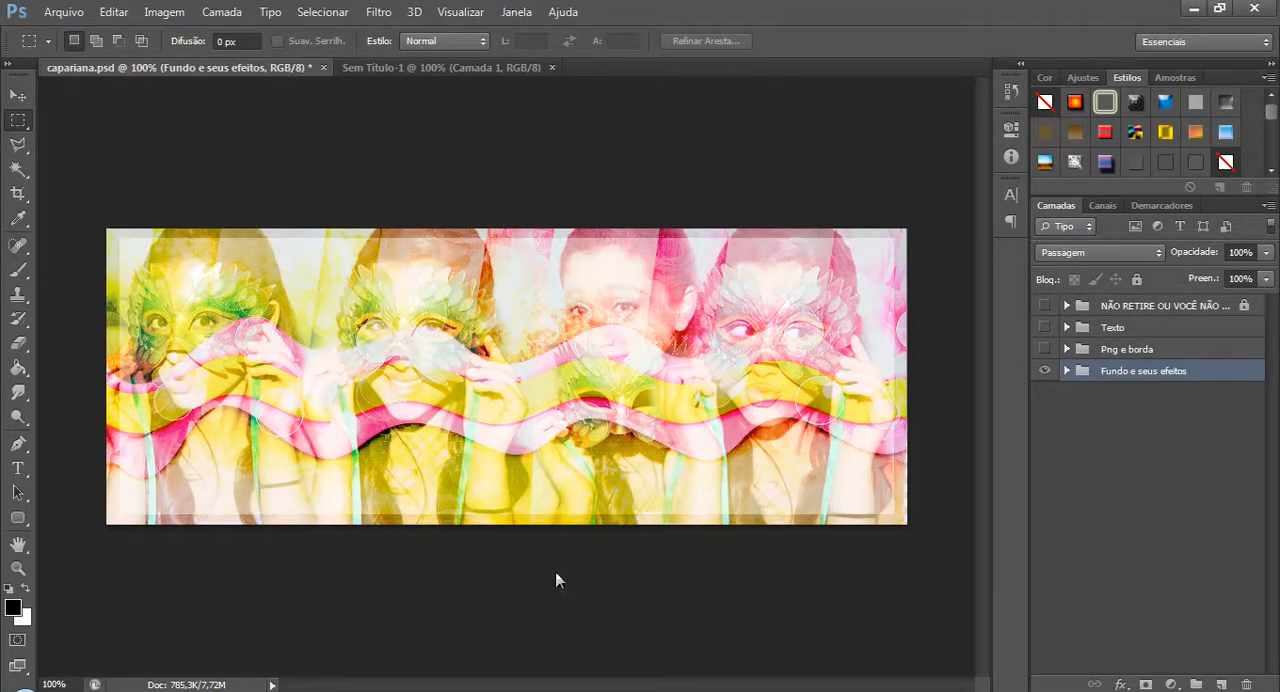
Expand and show the Png e borda group, then switch Camada 2 cópia 4 and Camada 2 cópia 2 off and on again.
click(1066, 349)
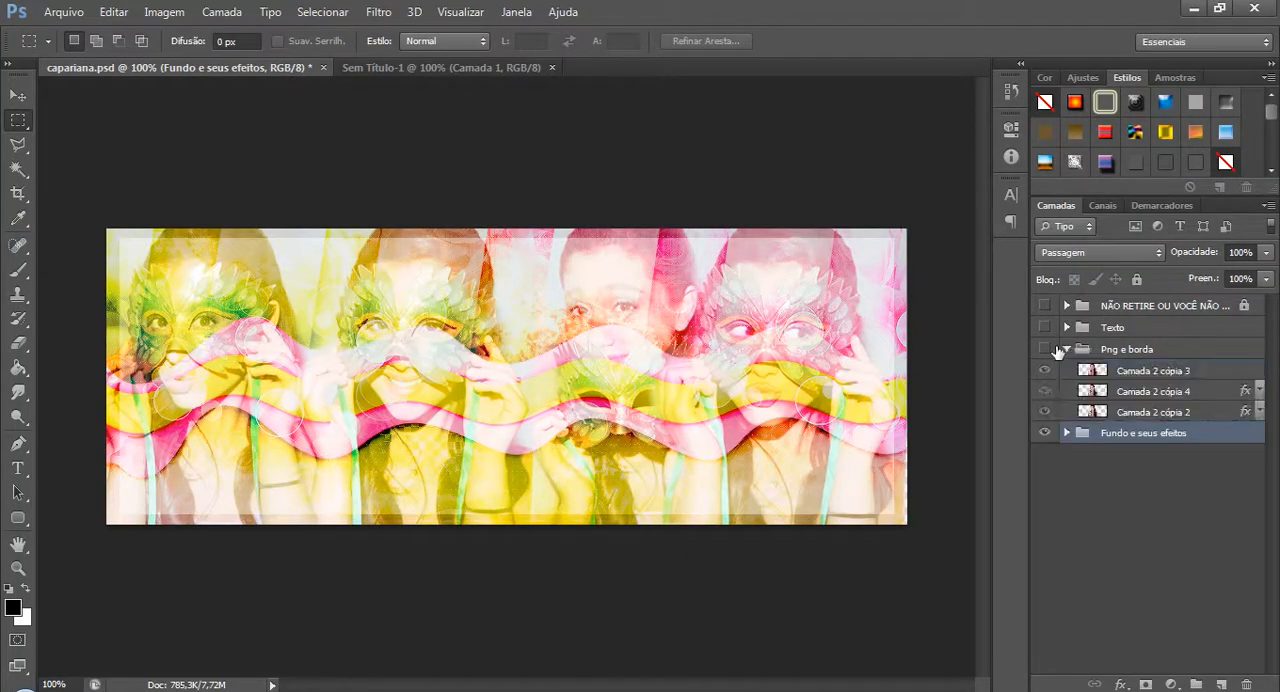
click(1044, 349)
click(1044, 391)
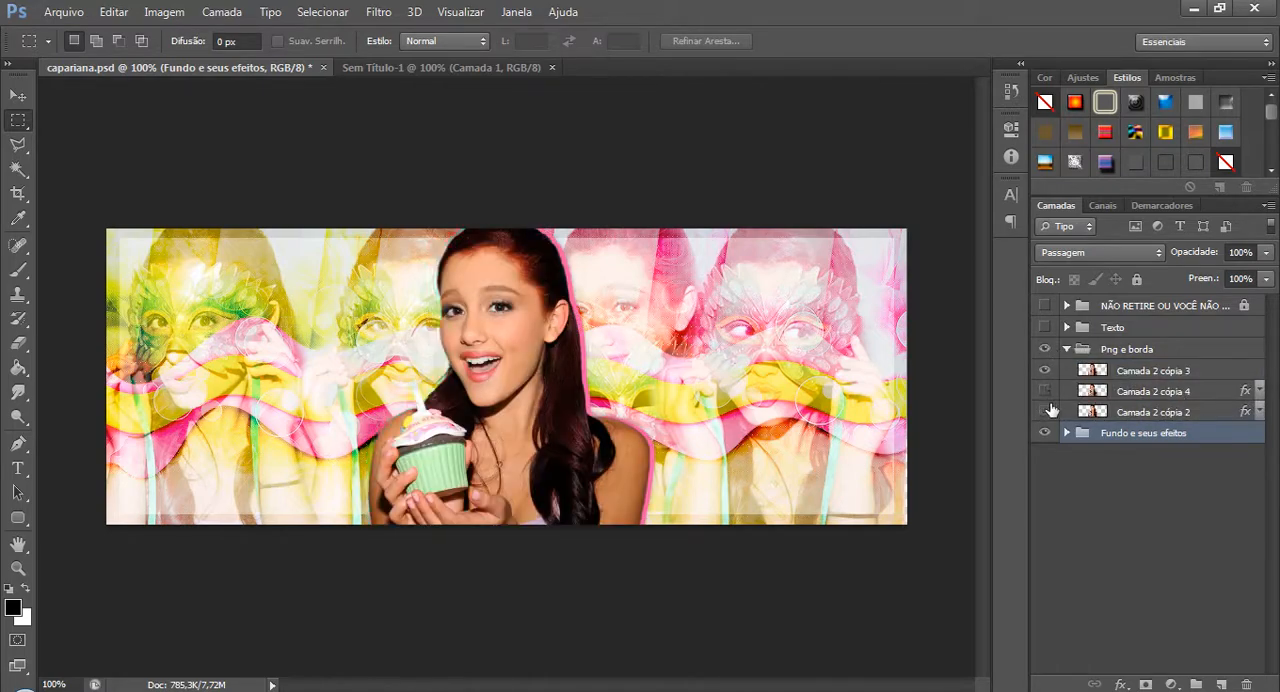
click(1044, 411)
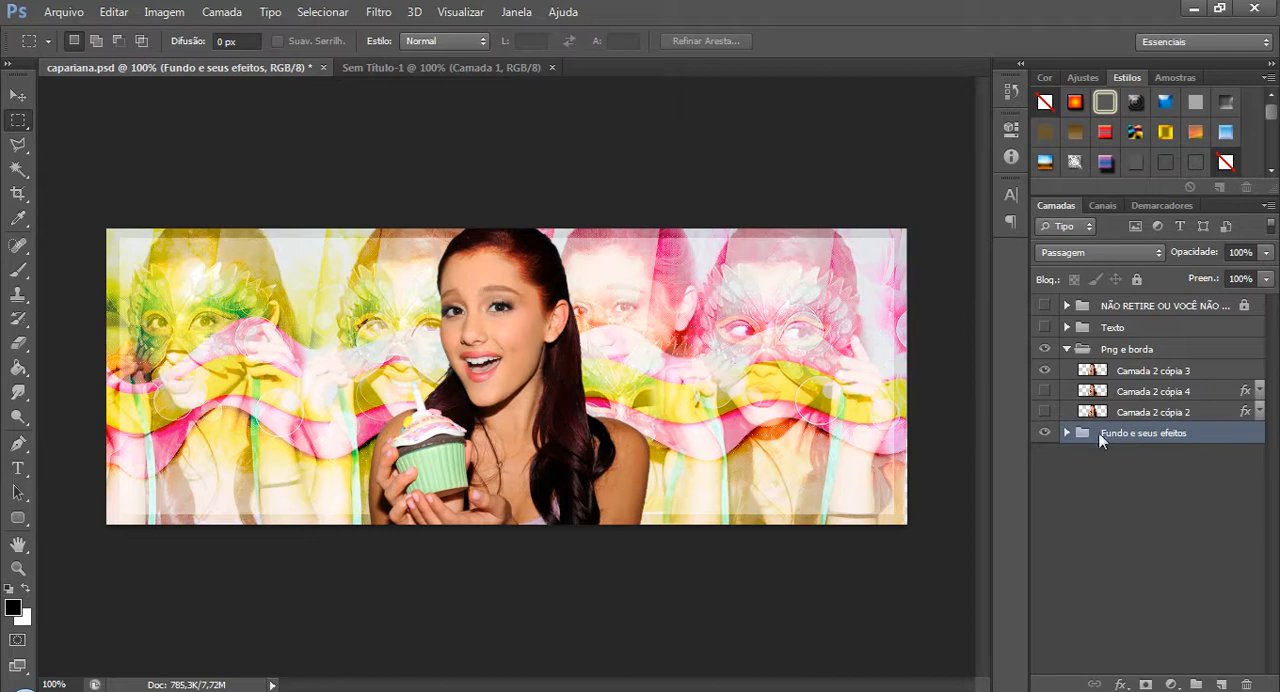
click(1046, 391)
click(1046, 411)
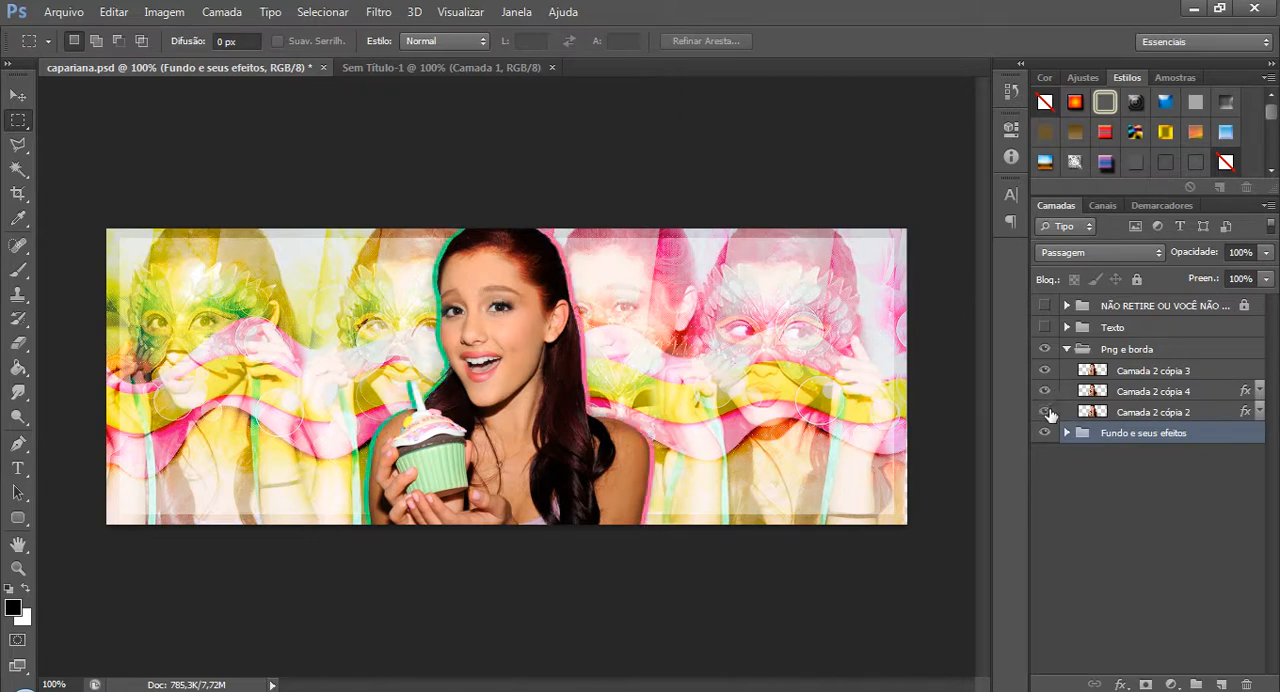
Delete the outlined layers Camada 2 cópia 4 and Camada 2 cópia 2, and duplicate Camada 2 cópia 3.
click(1203, 395)
key(Delete)
key(Delete)
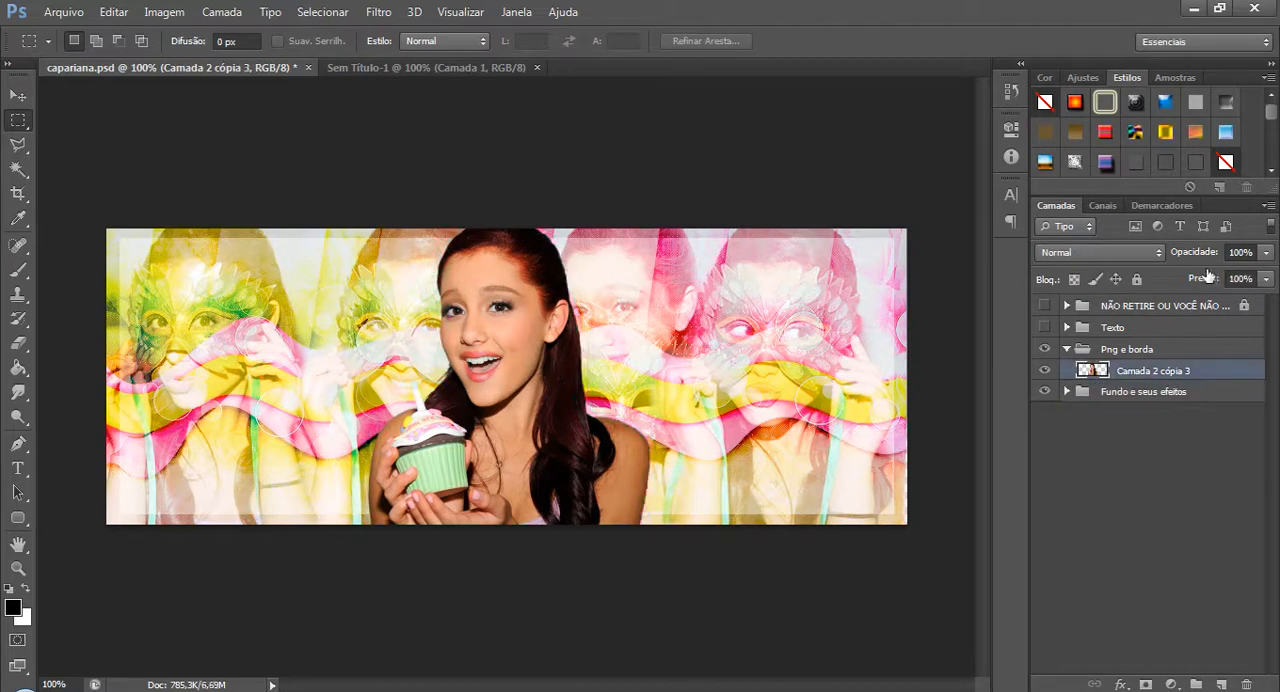
key(ctrl+j)
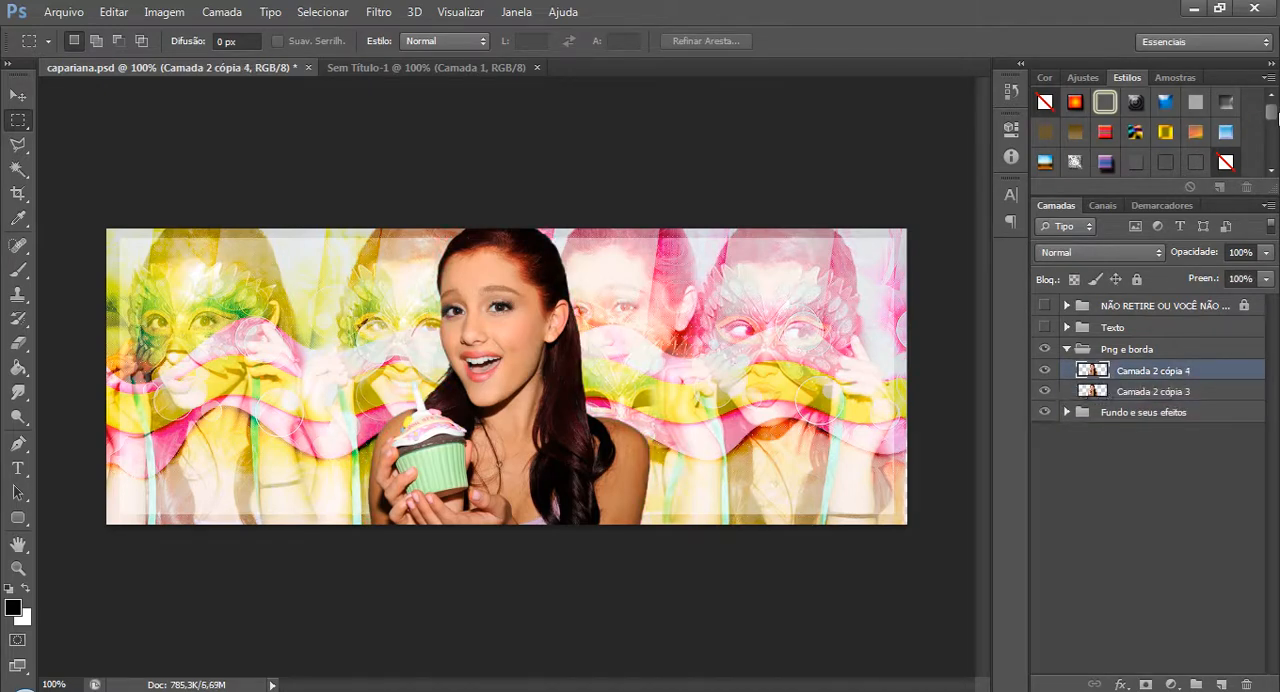
Apply the purple Style 2 layer style to Camada 2 cópia 3, the lower copy of the cutout.
click(1225, 393)
scroll(1229, 145, down, 8)
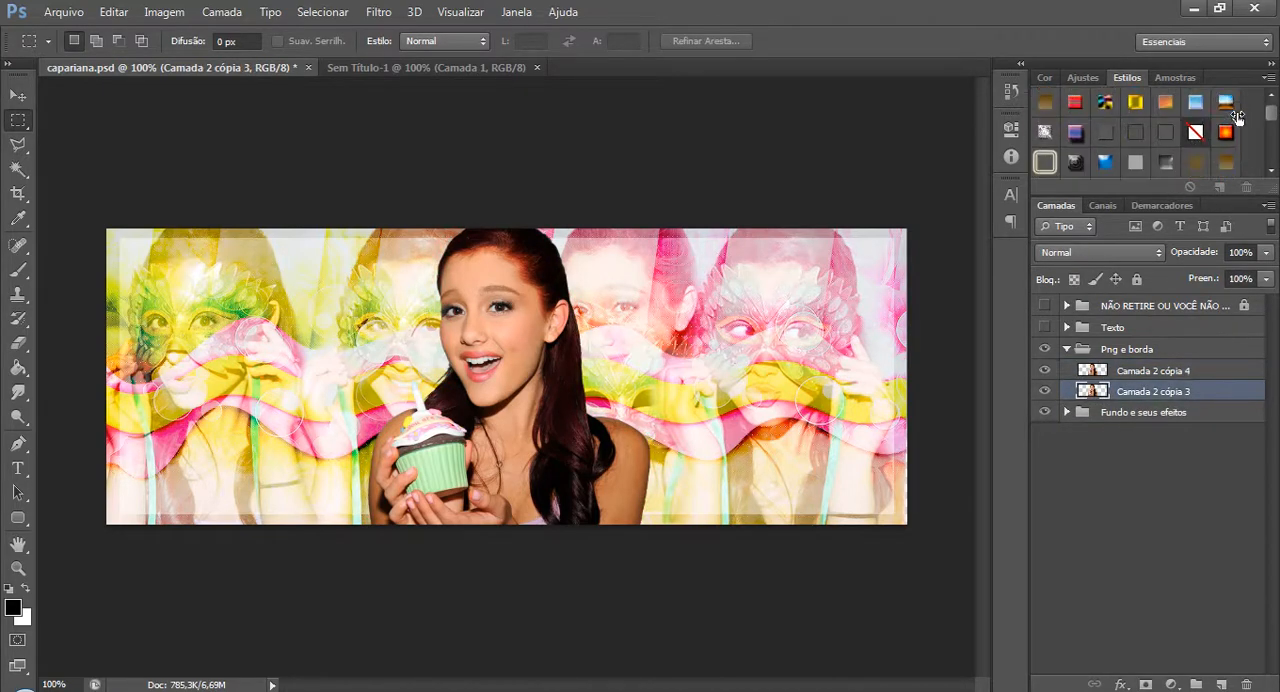
scroll(1229, 129, down, 8)
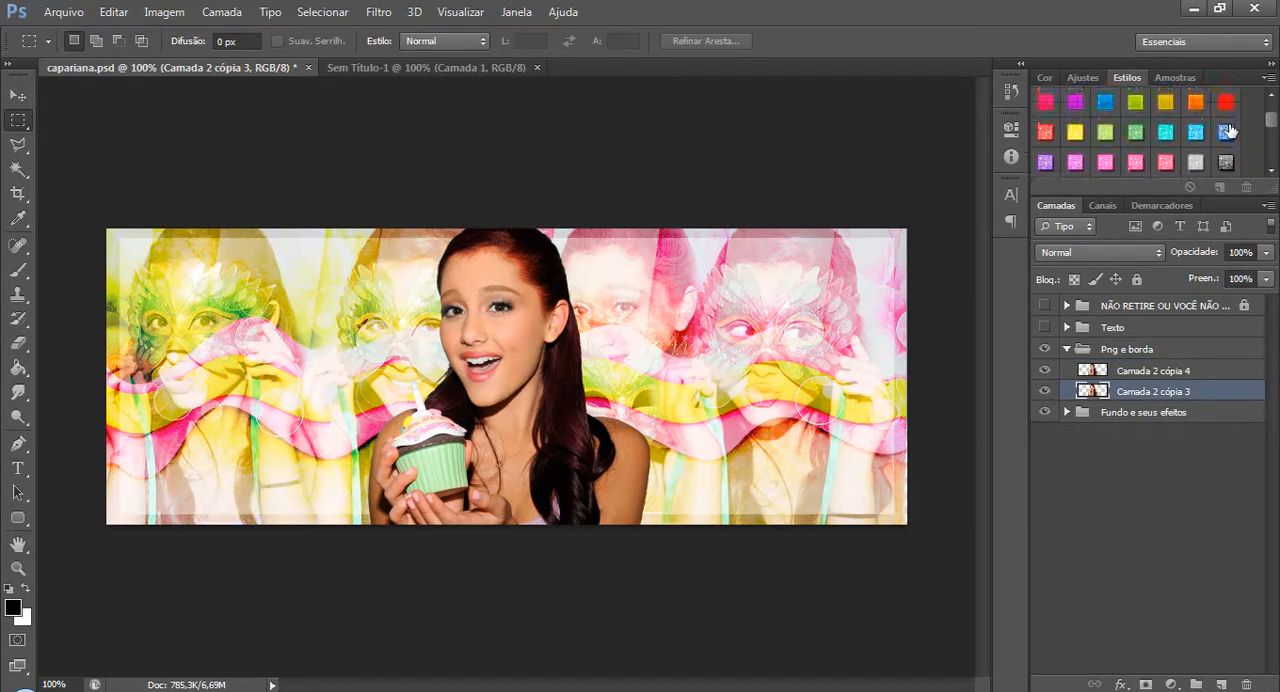
scroll(1229, 127, down, 8)
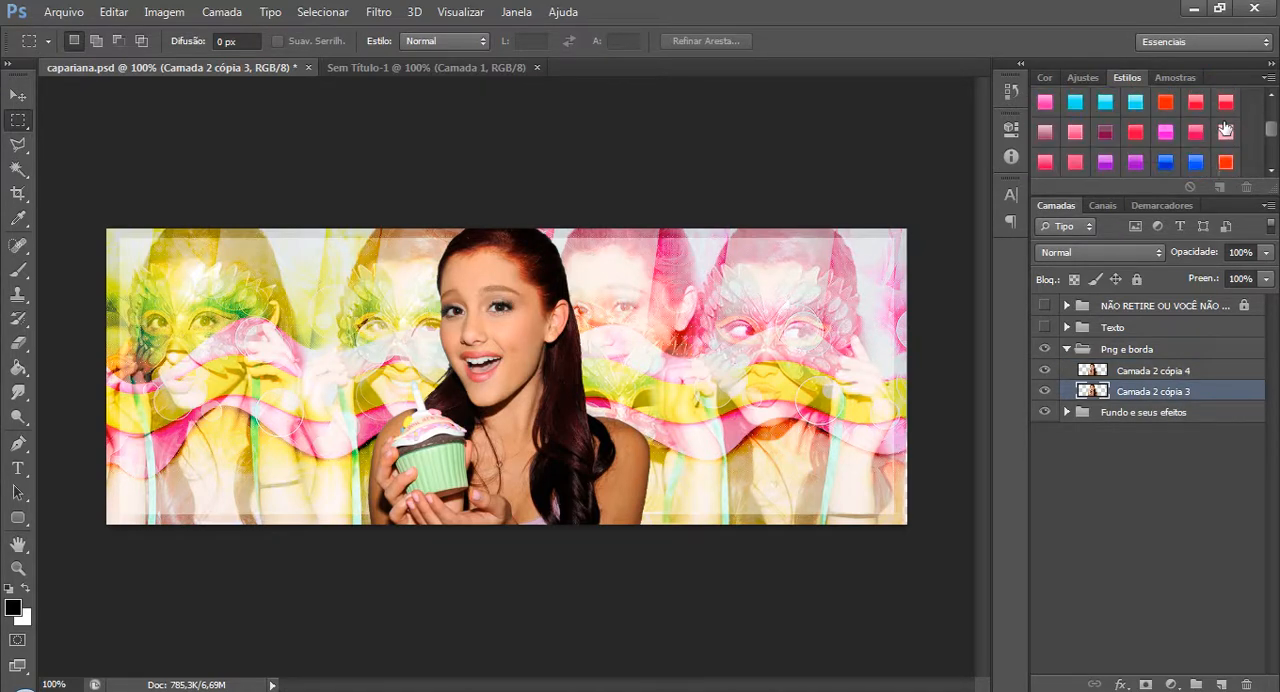
scroll(1222, 123, down, 8)
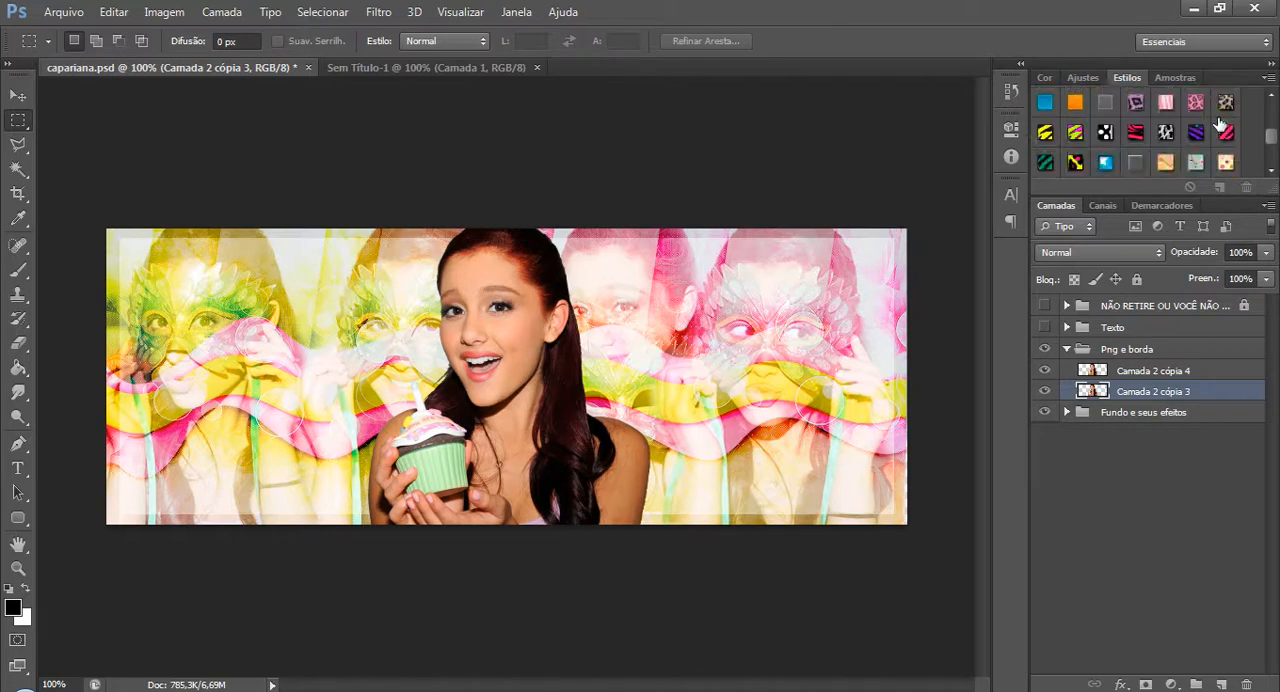
scroll(1222, 122, up, 1)
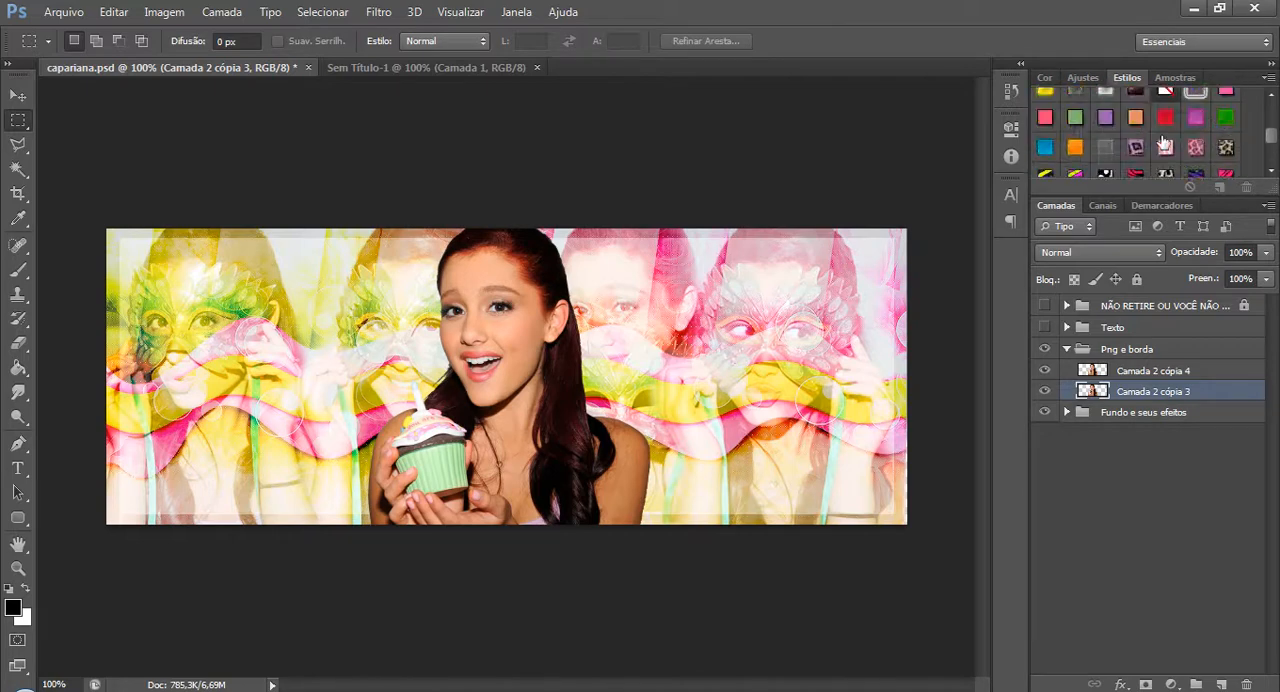
click(1195, 127)
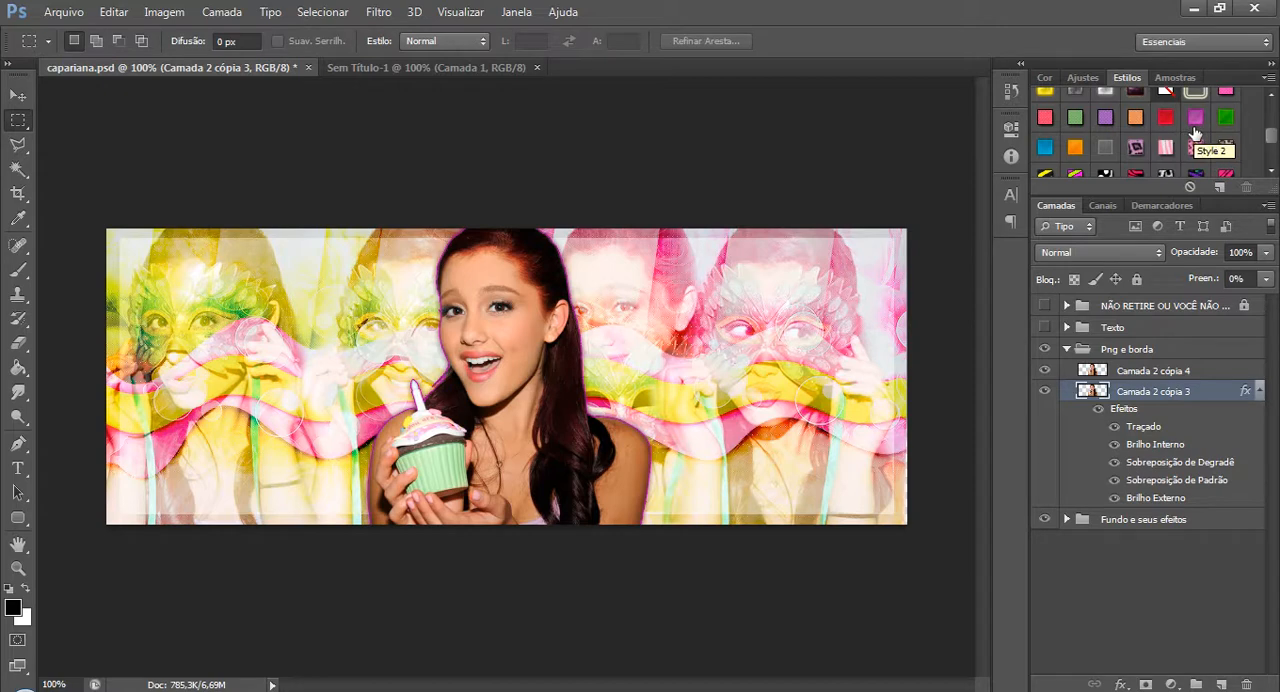
Nudge Camada 2 cópia 3 slightly right of the cutout and change its layer style to the red preset.
key(v)
key(Right)
key(Right)
key(Right)
key(Right)
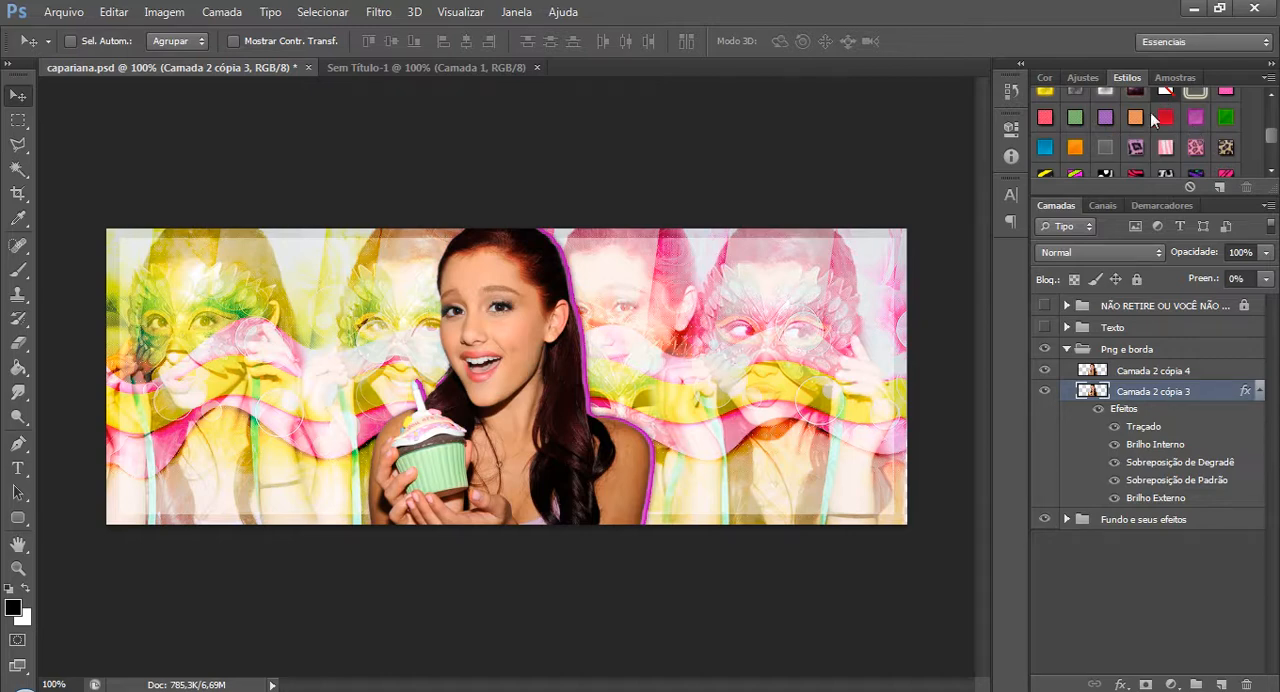
click(1166, 117)
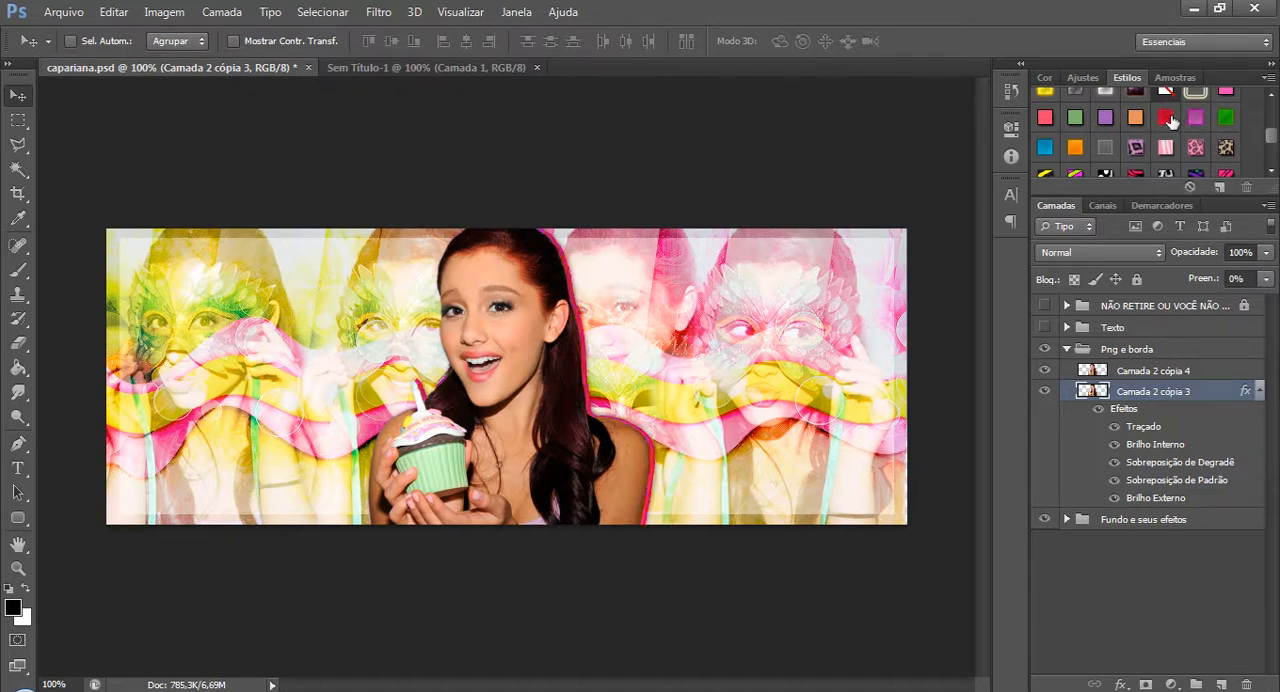
Duplicate the red-outlined layer, apply the green style to the copy and nudge it to the left side of the cutout.
key(ctrl+j)
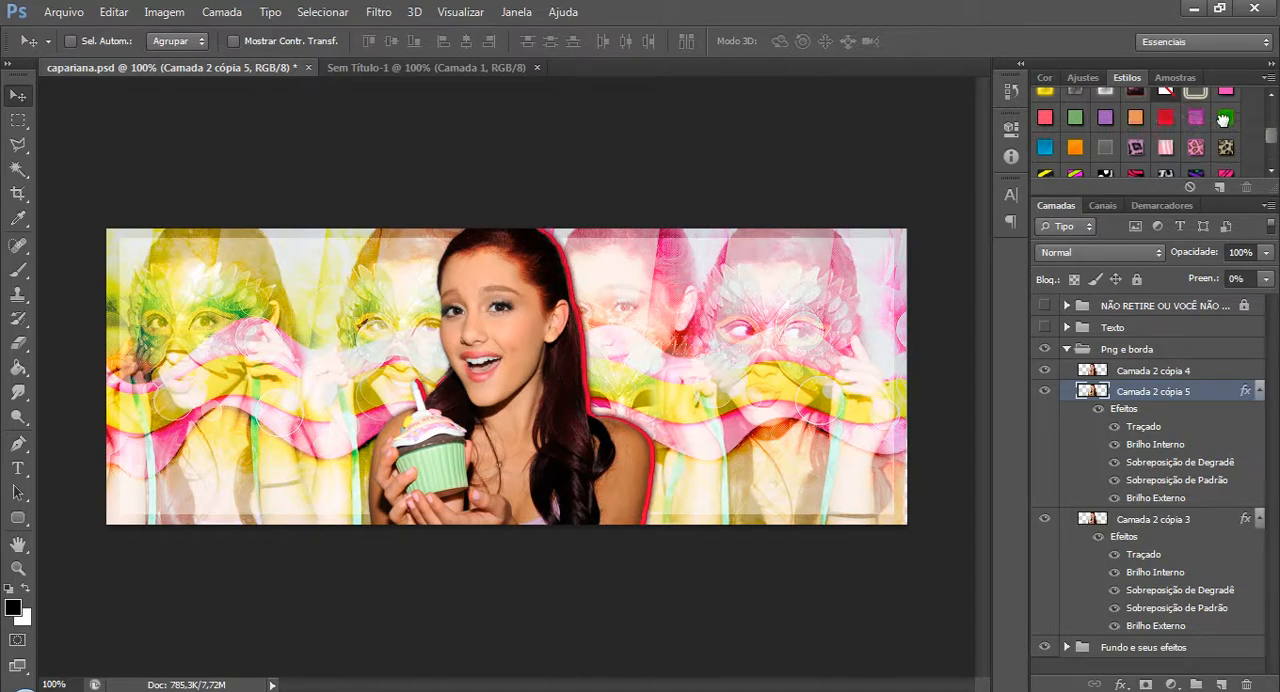
click(1226, 117)
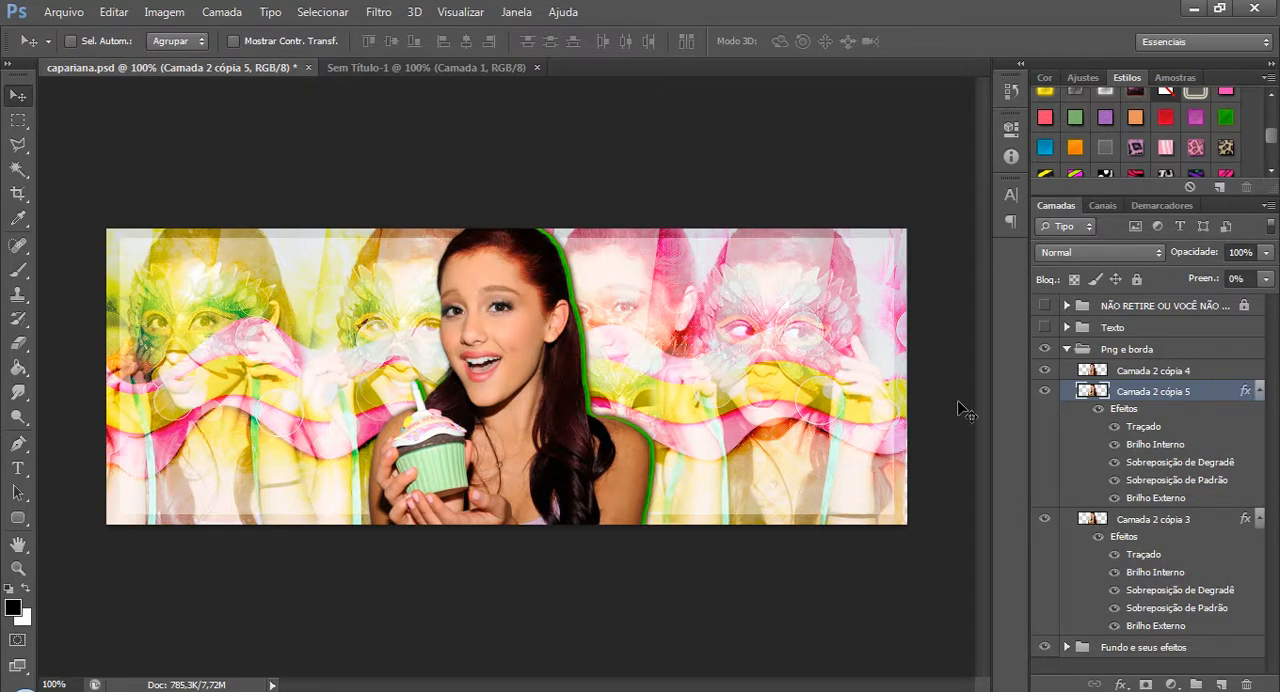
key(ctrl+z)
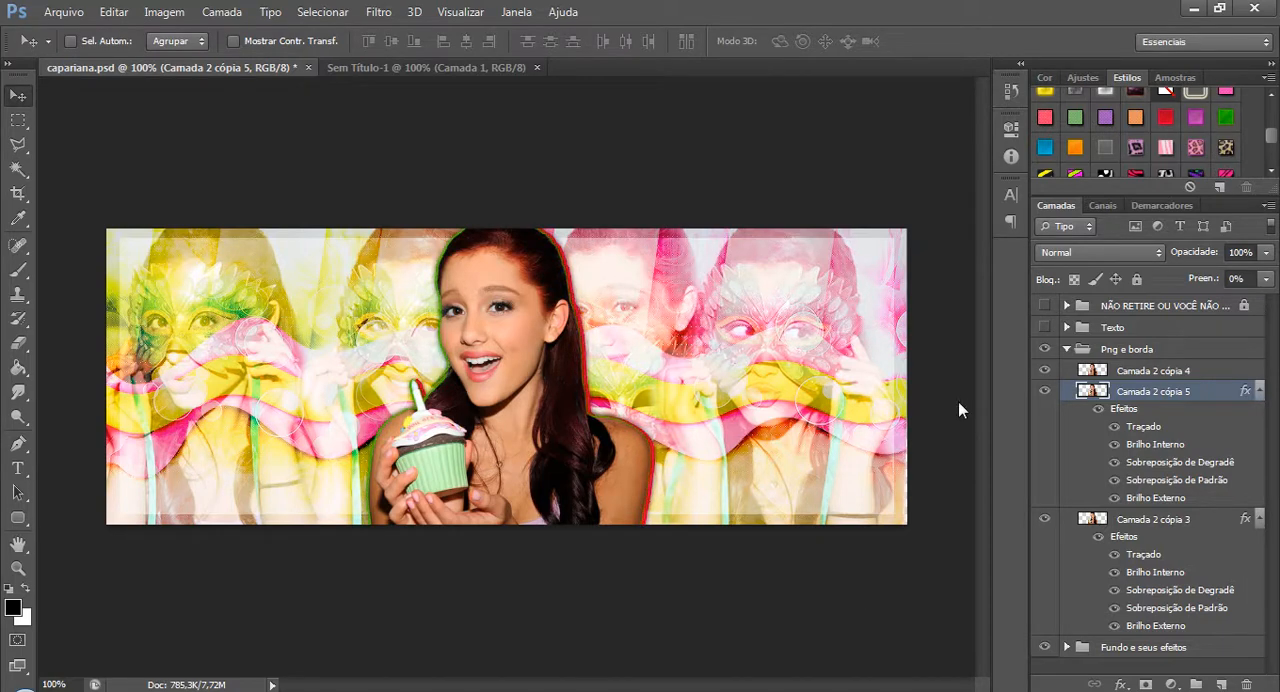
key(ctrl+z)
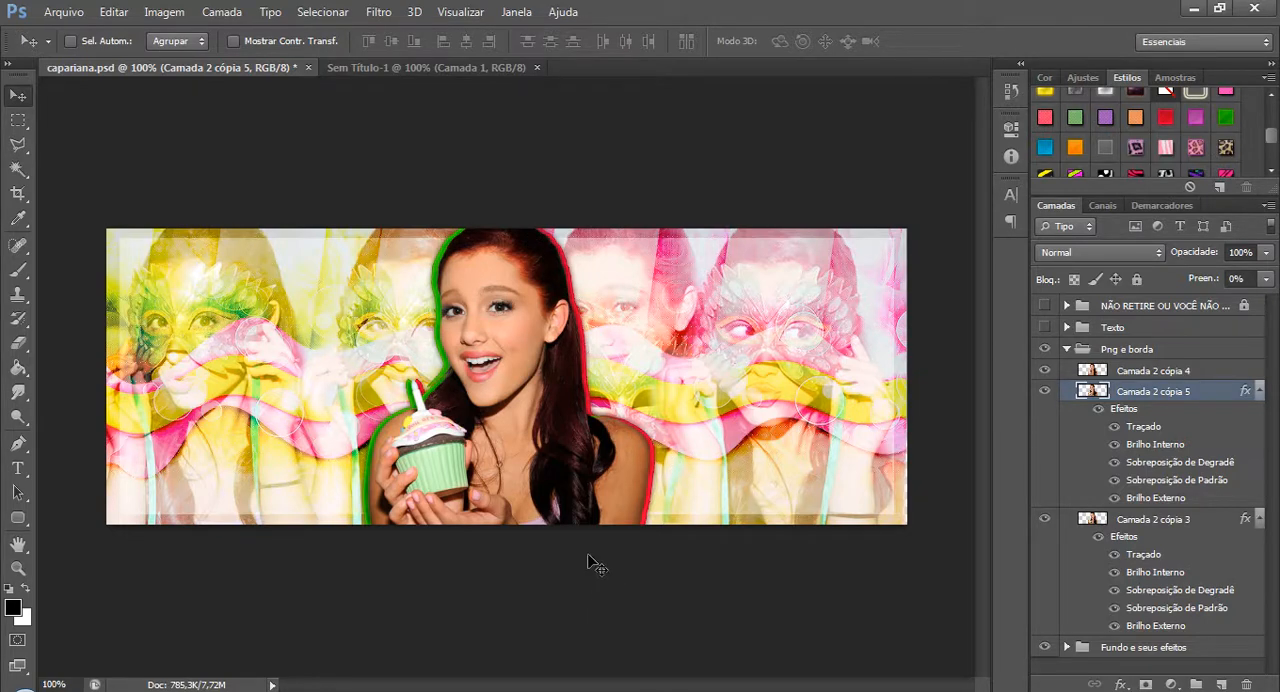
Erase the red outline beside the cupcake candle on Camada 2 cópia 3 with the Eraser at 100% opacity.
click(29, 348)
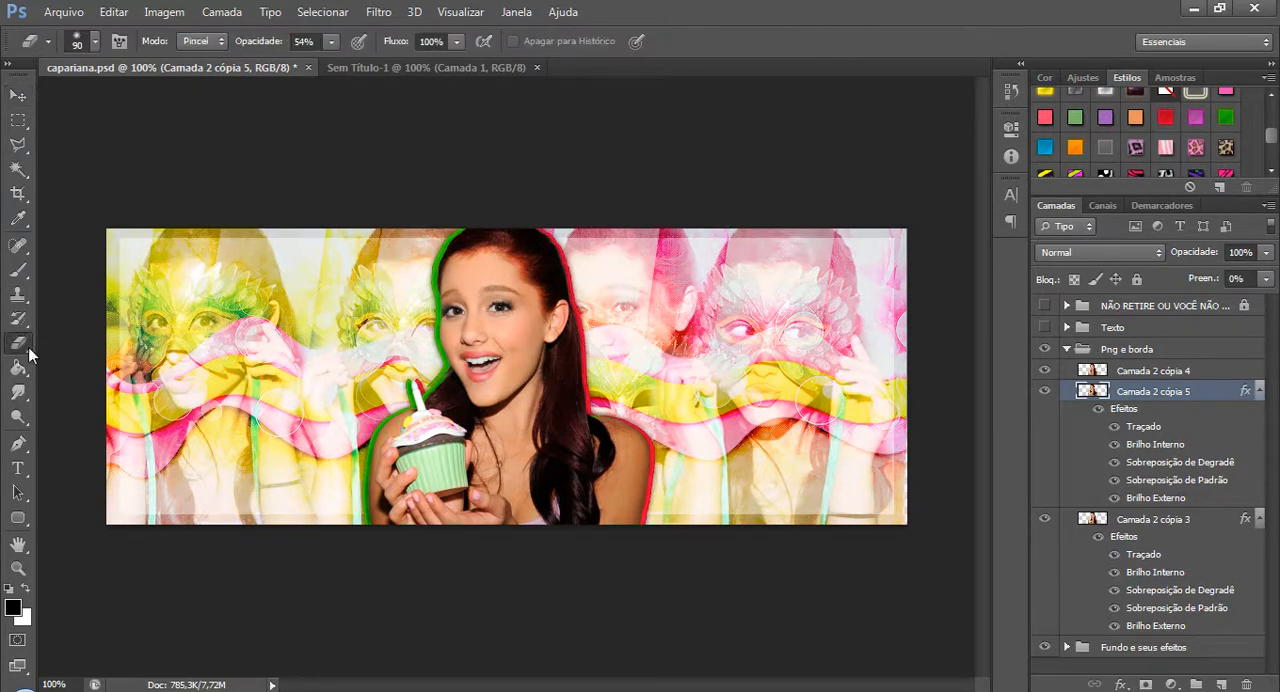
click(331, 41)
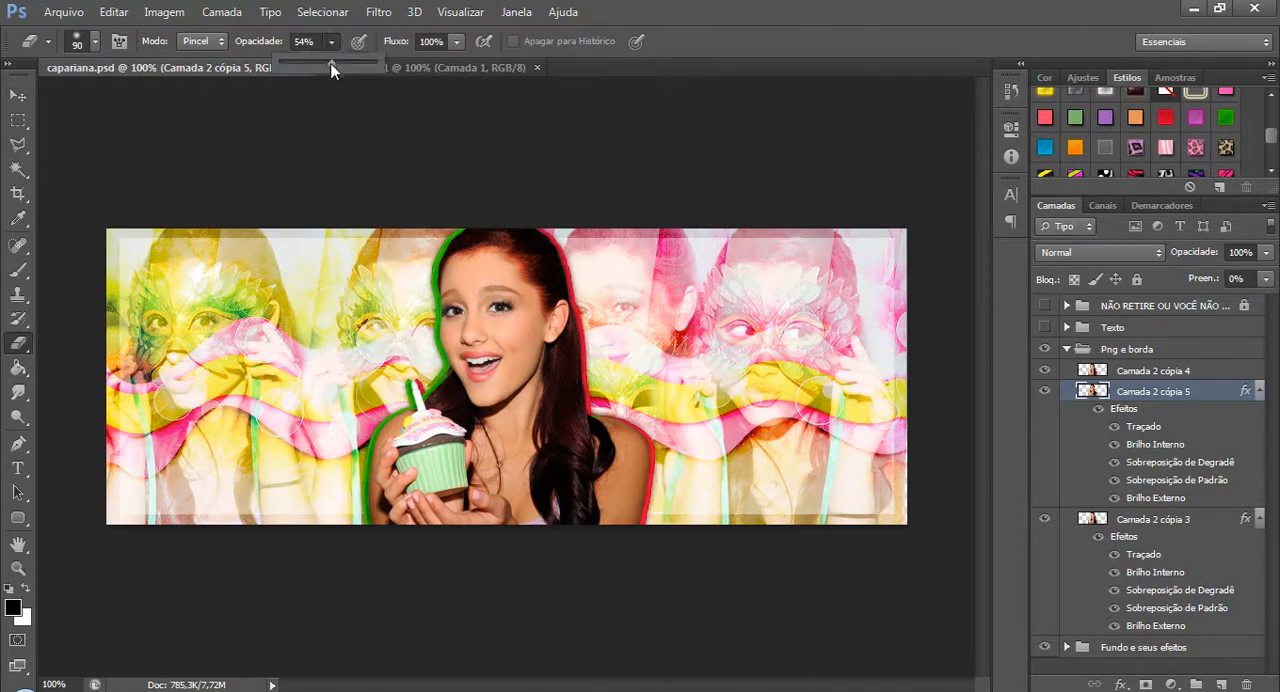
drag(331, 67, 376, 63)
click(1192, 522)
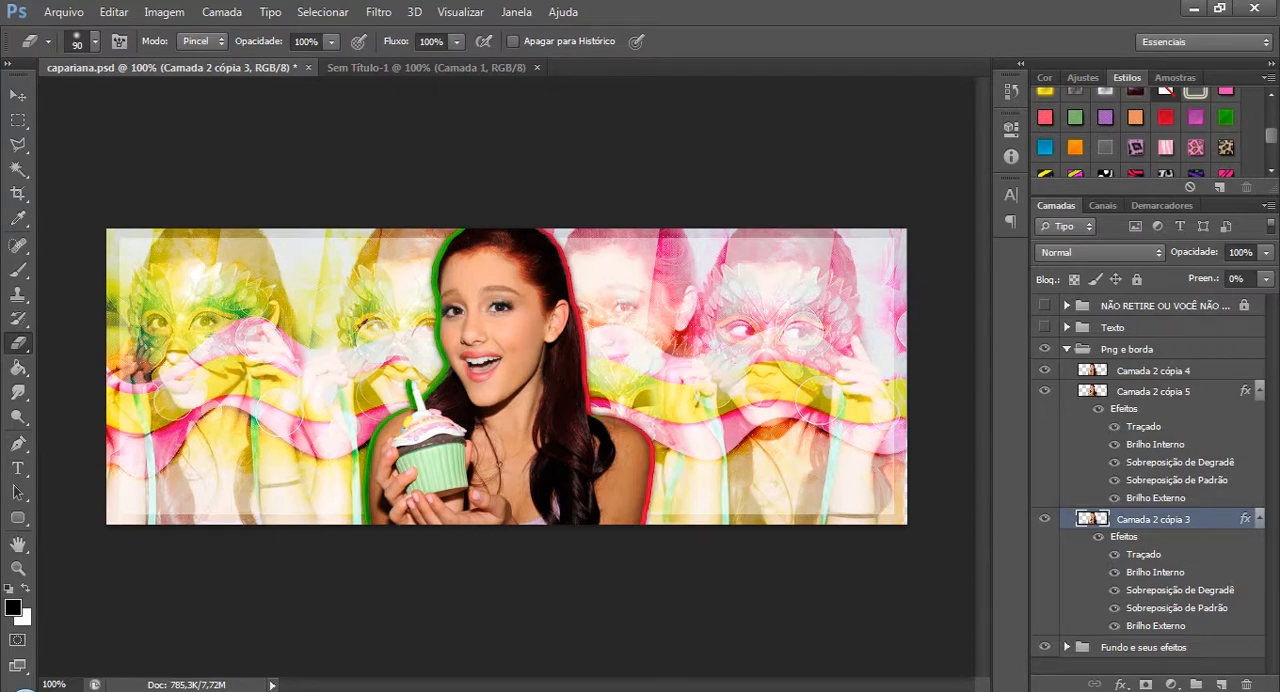
Collapse the effects lists of Camada 2 cópia 5 and Camada 2 cópia 3, then collapse the Png e borda group.
click(1259, 391)
click(1259, 412)
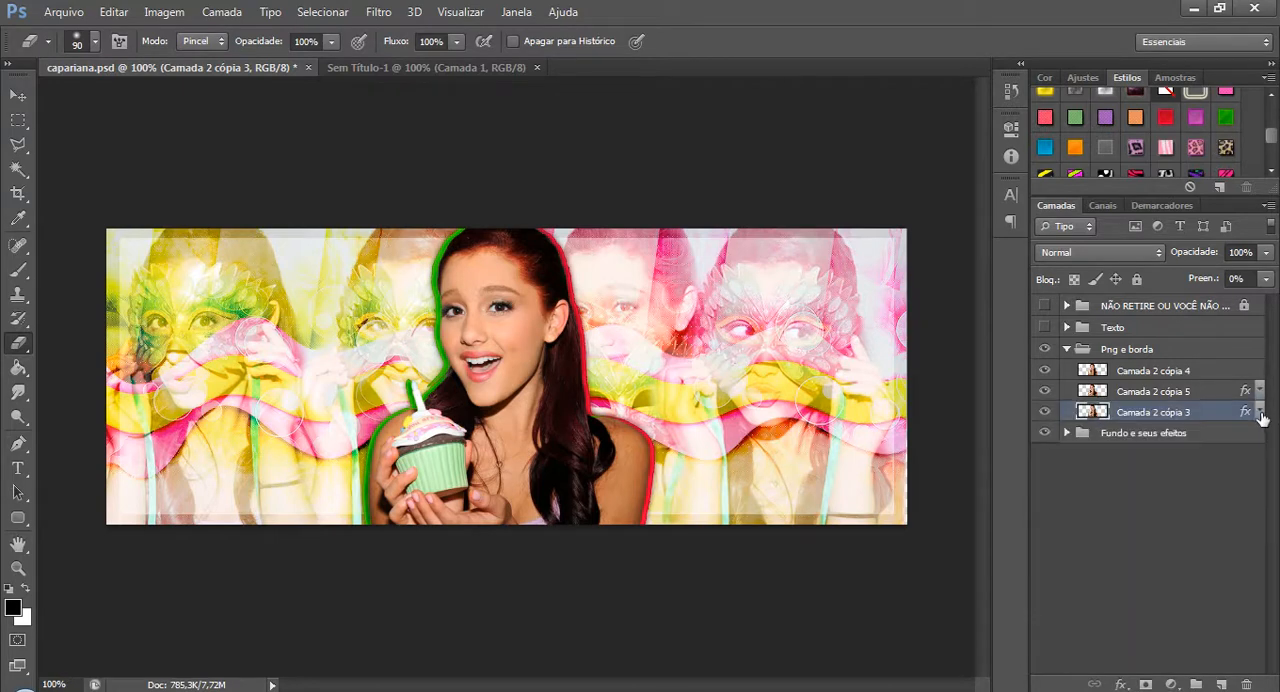
click(1066, 349)
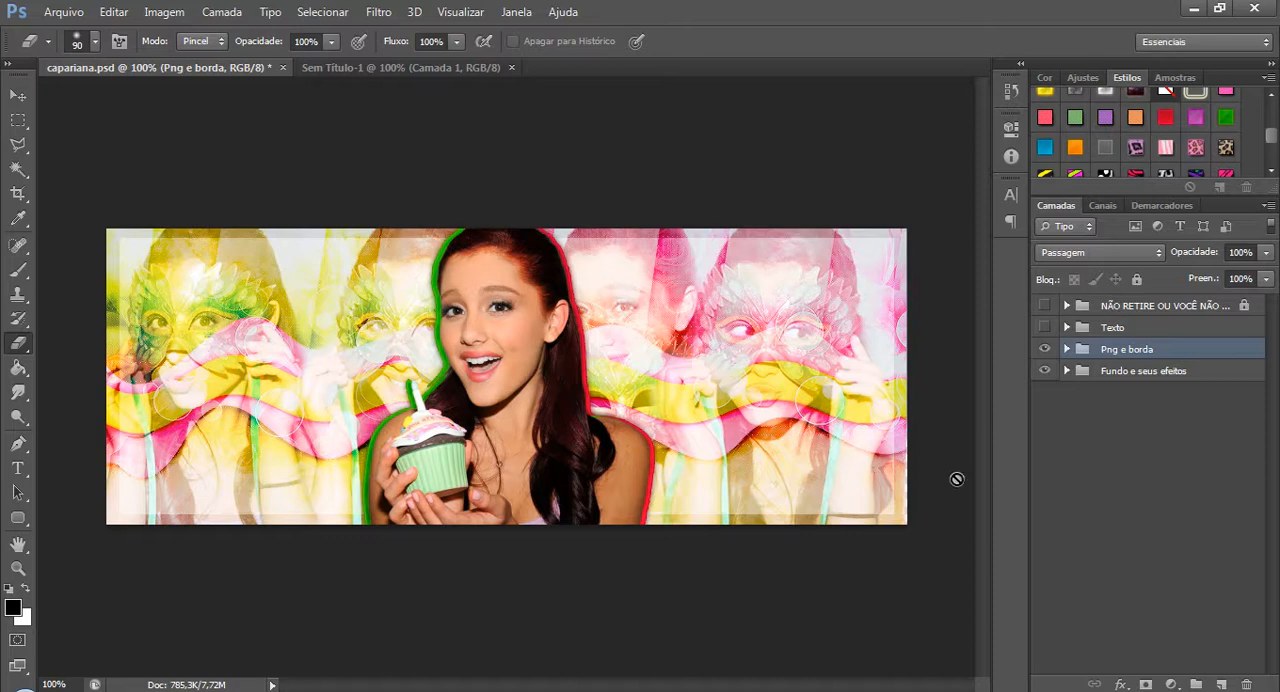
Expand and show the Texto group, then select its Ariana and GRANDE text layers in turn.
click(1067, 327)
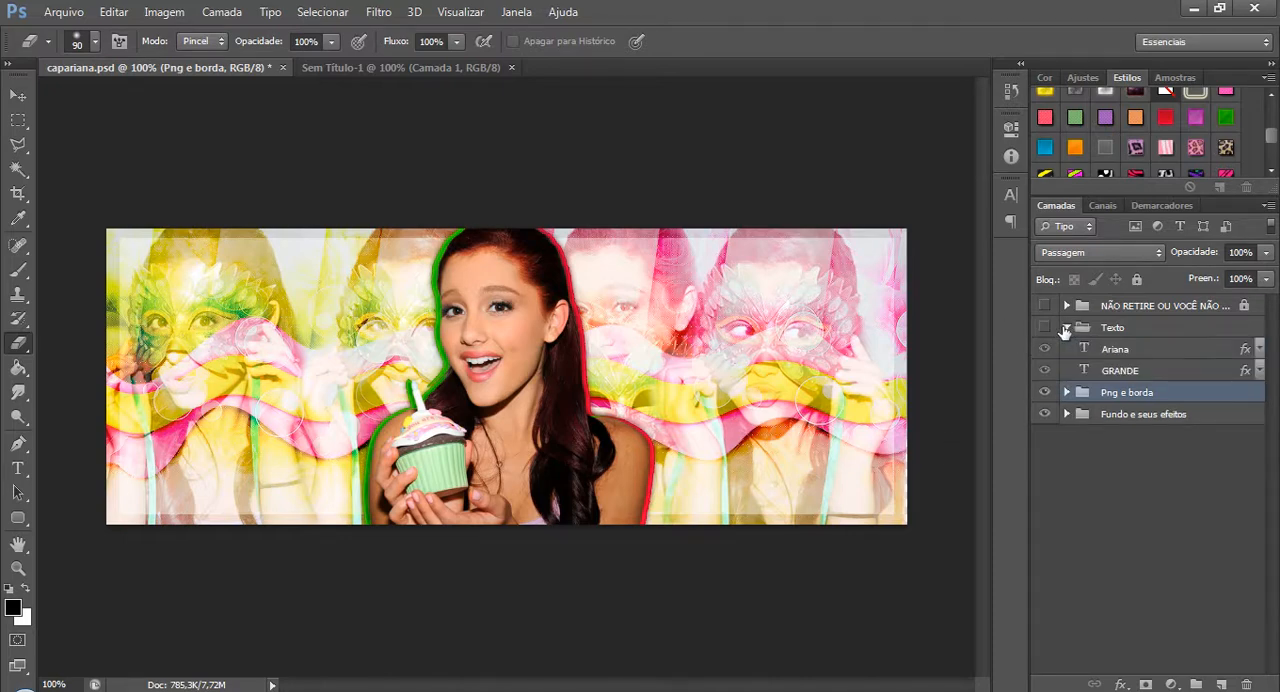
click(1044, 327)
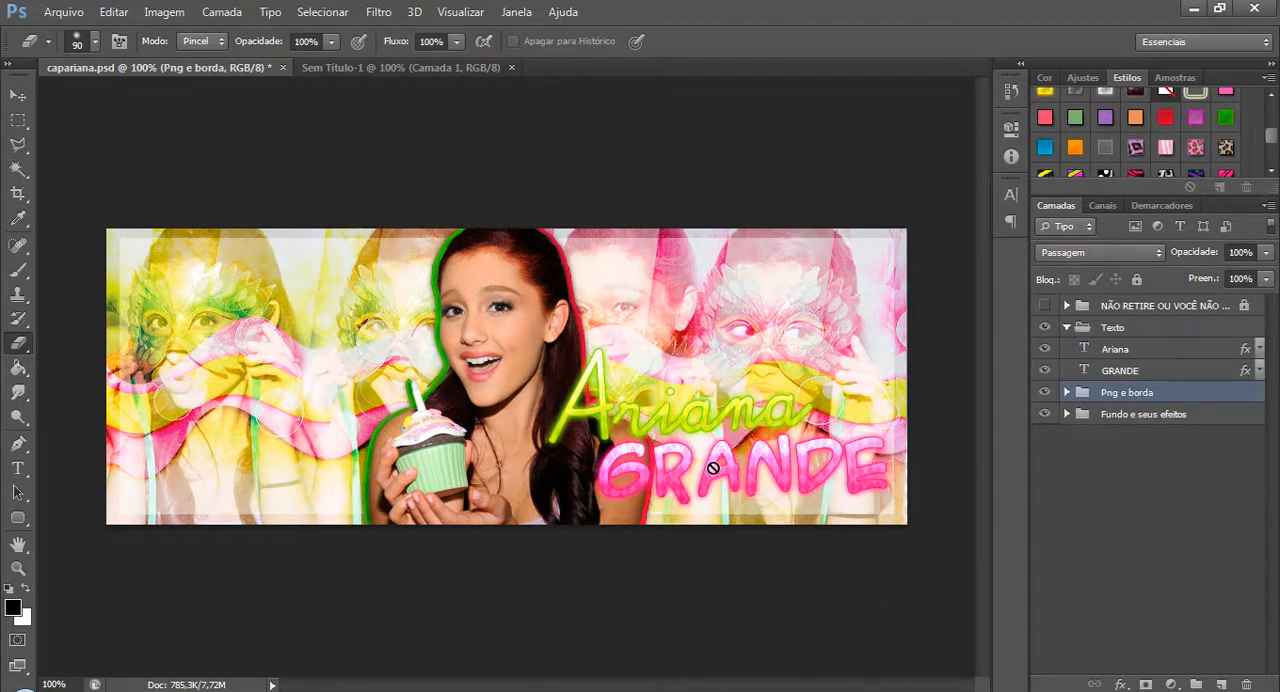
click(1148, 340)
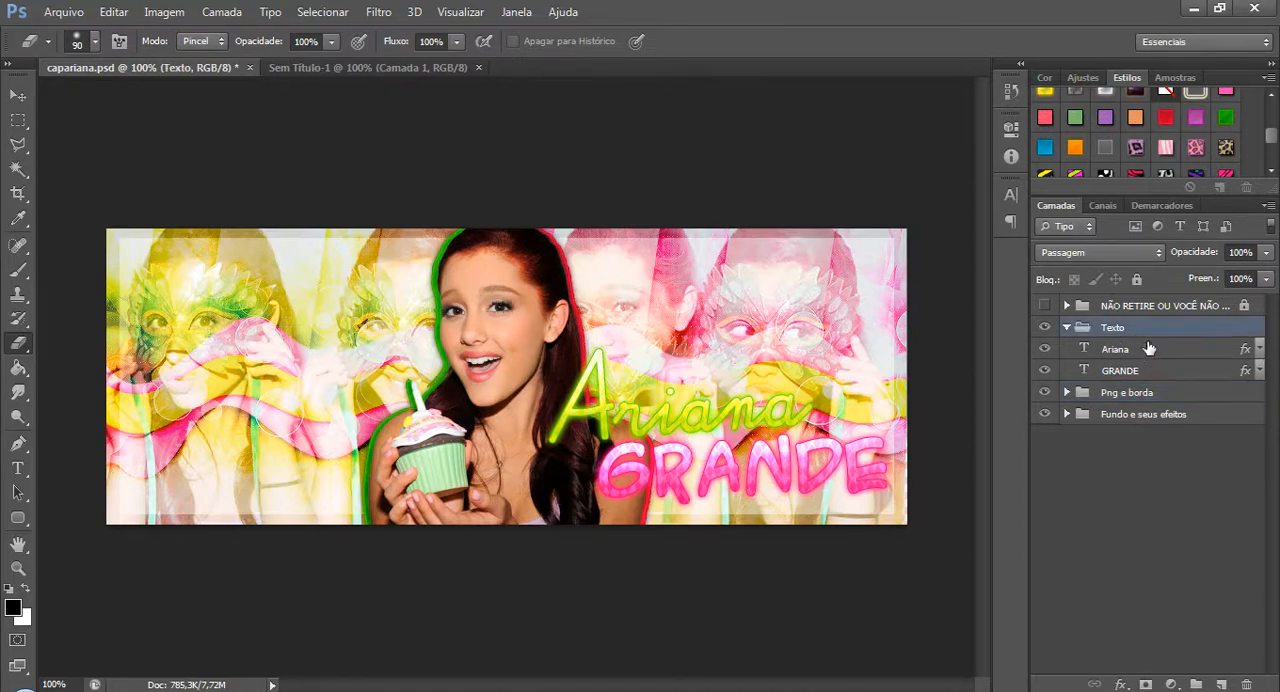
click(1149, 352)
click(1160, 372)
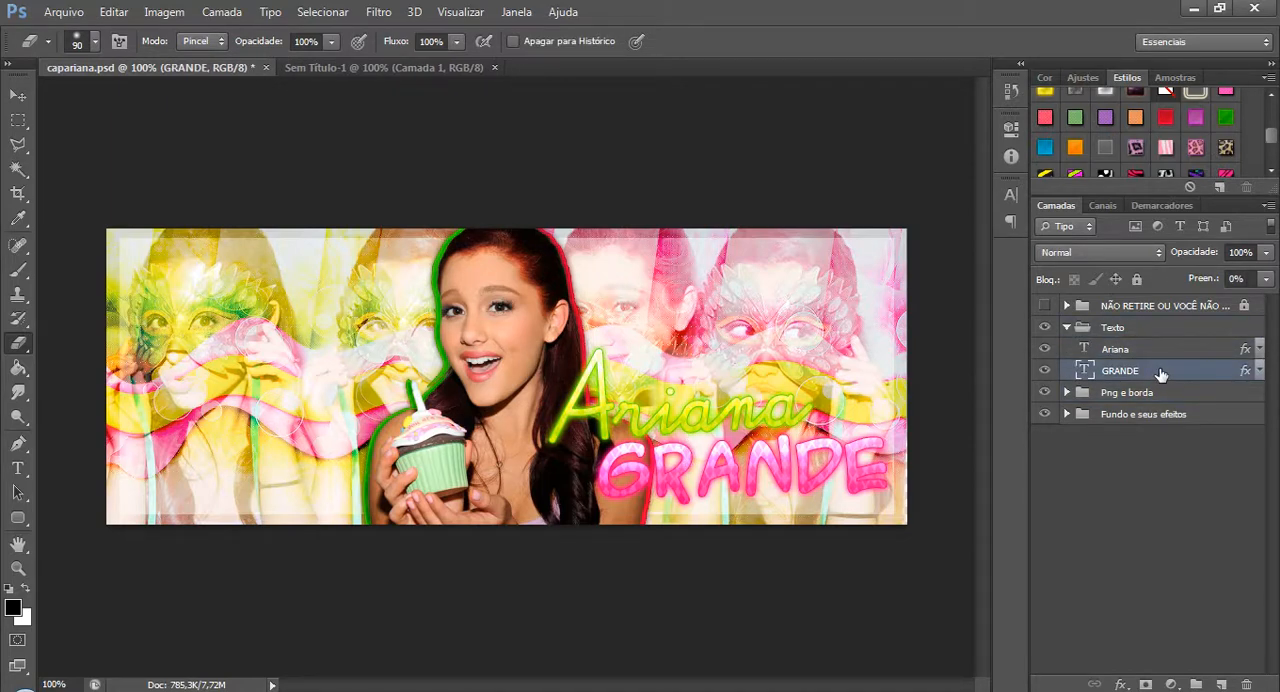
Select the Ariana text layer and look through the style presets for its lime green style.
click(1155, 356)
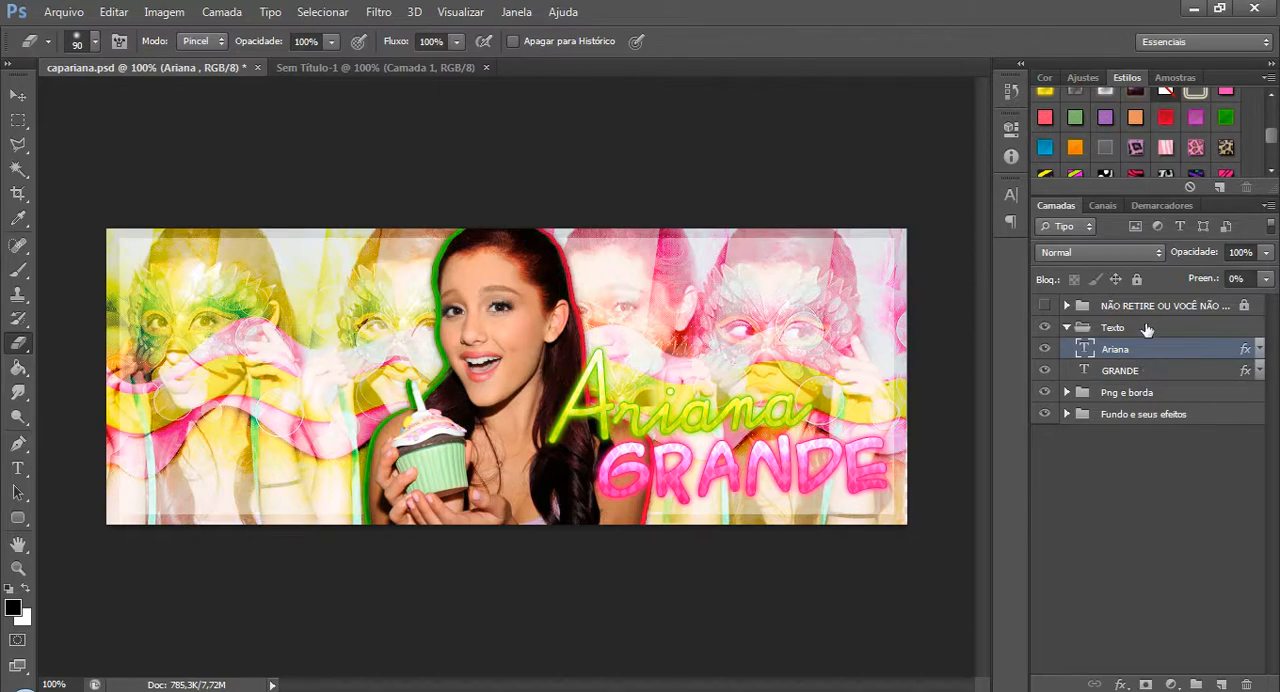
scroll(1198, 123, down, 5)
scroll(1198, 128, down, 6)
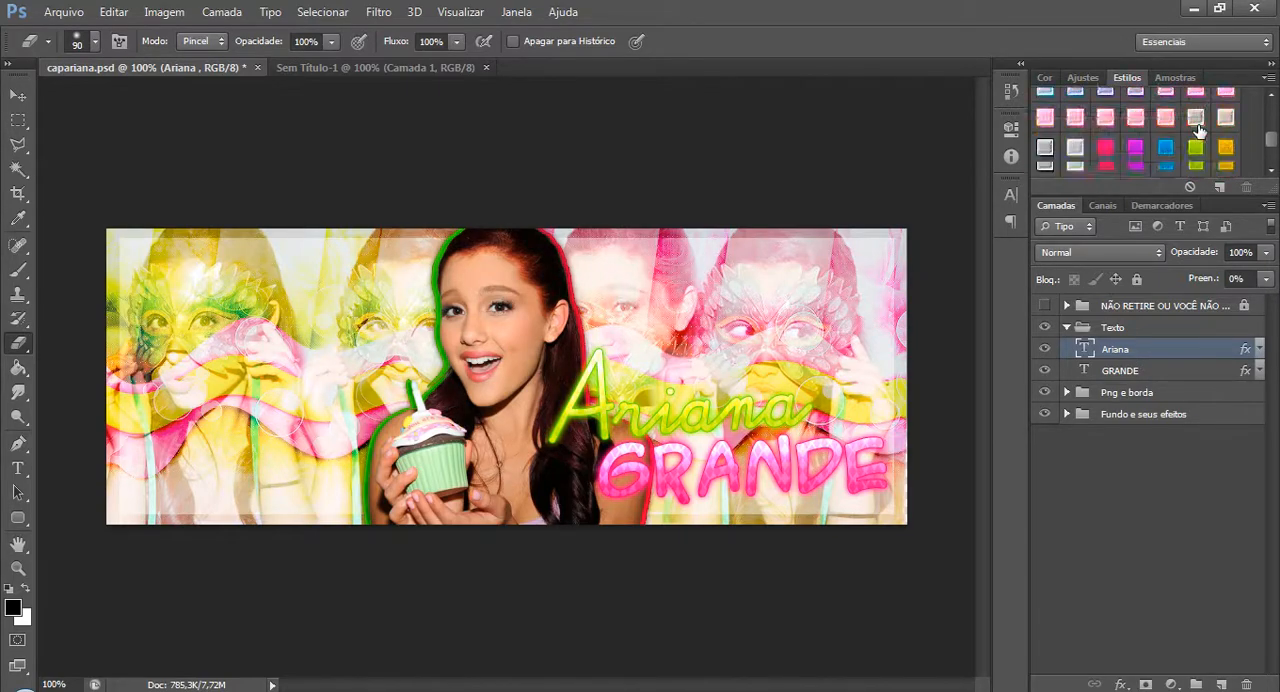
scroll(1198, 130, down, 6)
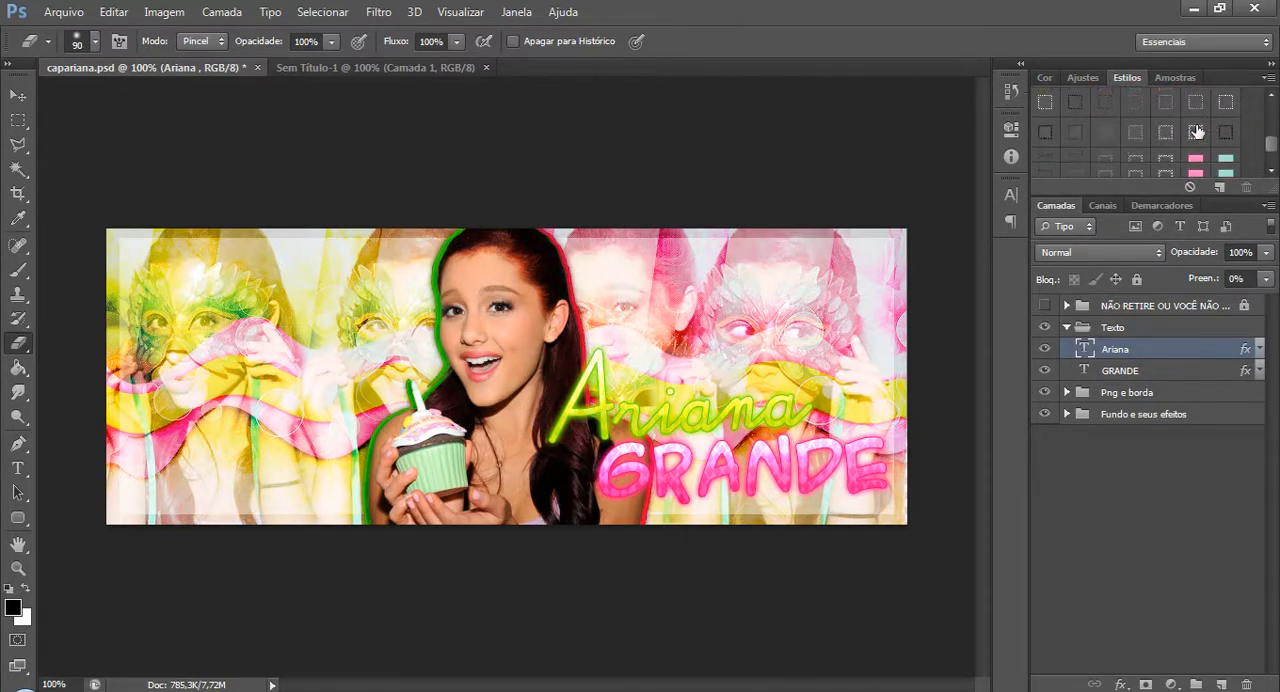
scroll(1198, 133, up, 6)
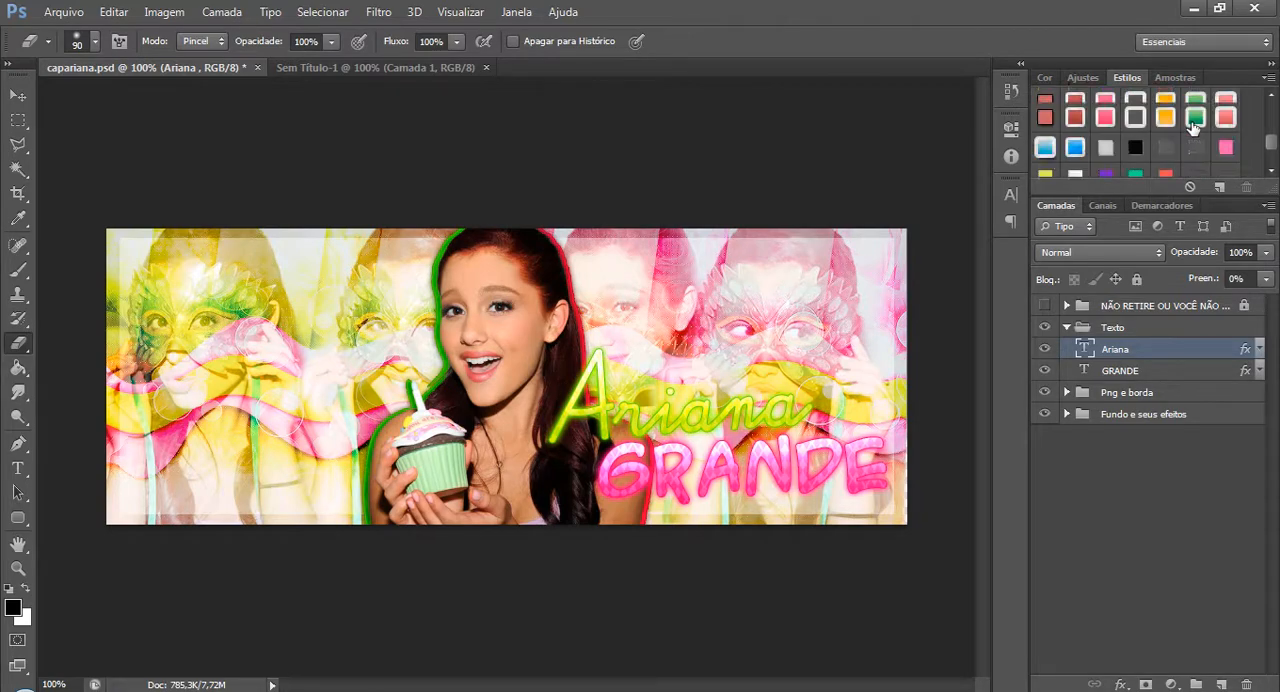
scroll(1193, 128, up, 4)
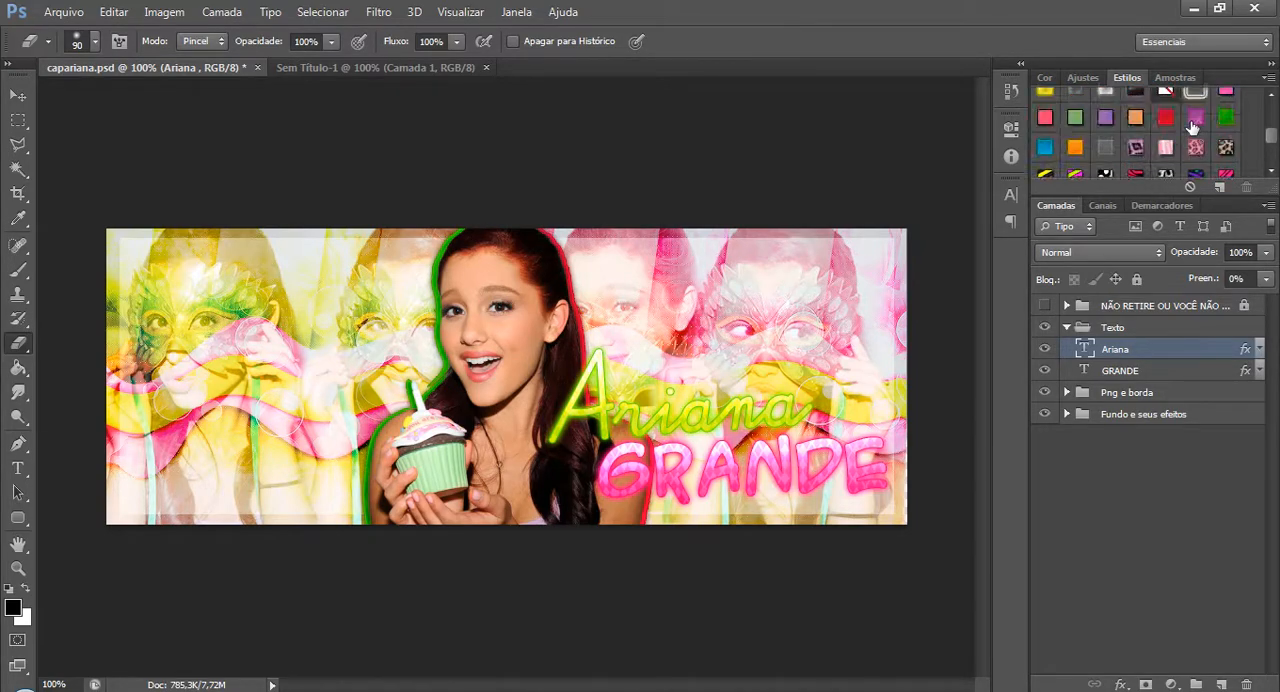
scroll(1170, 166, up, 1)
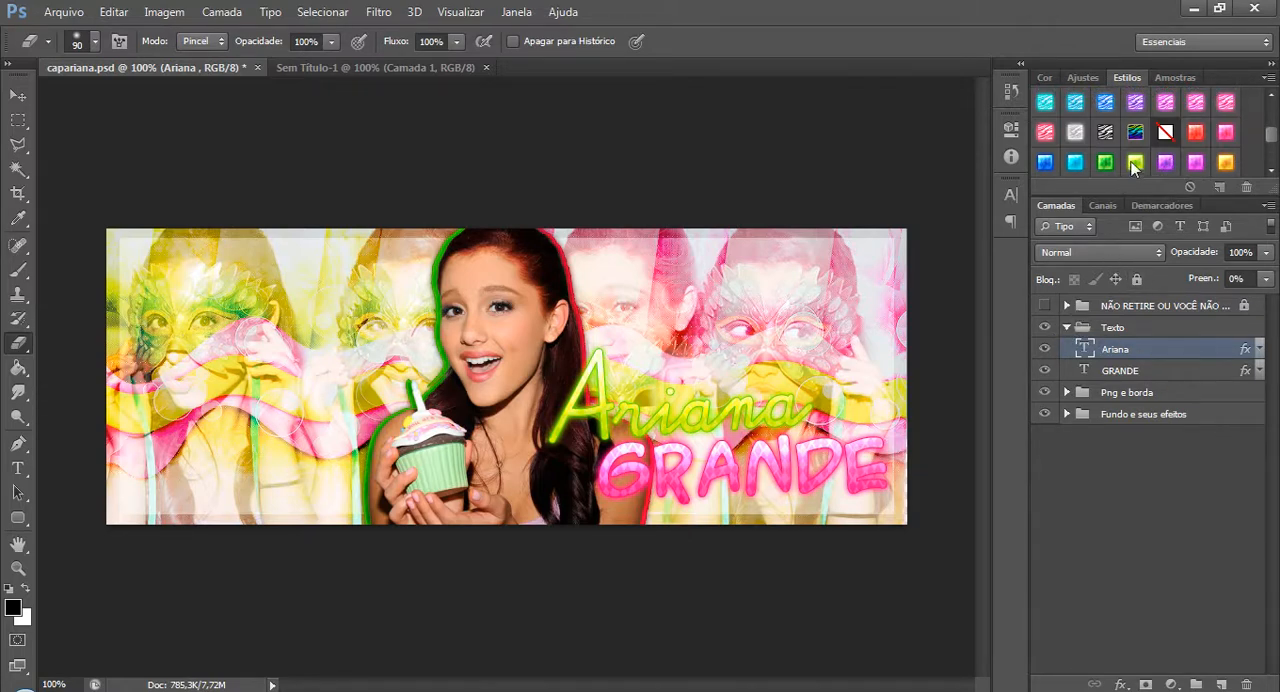
Check the font of the GRANDE text with the Type tool, then collapse the Texto group.
click(1172, 374)
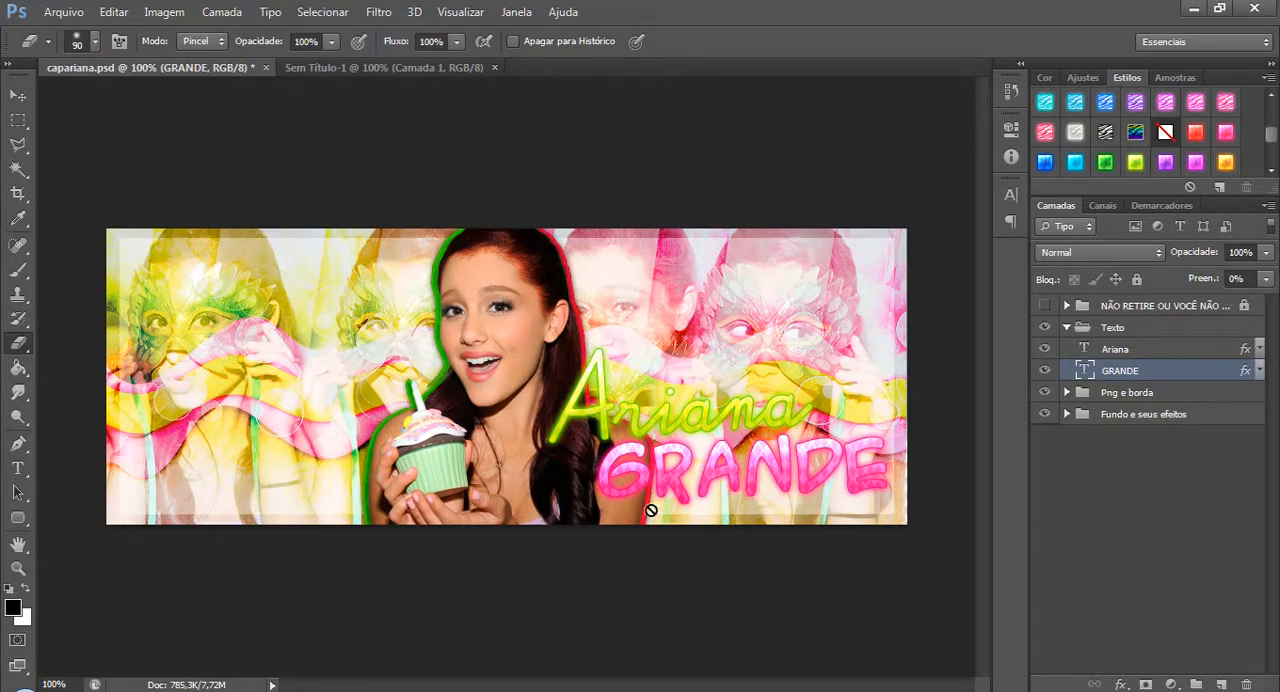
key(t)
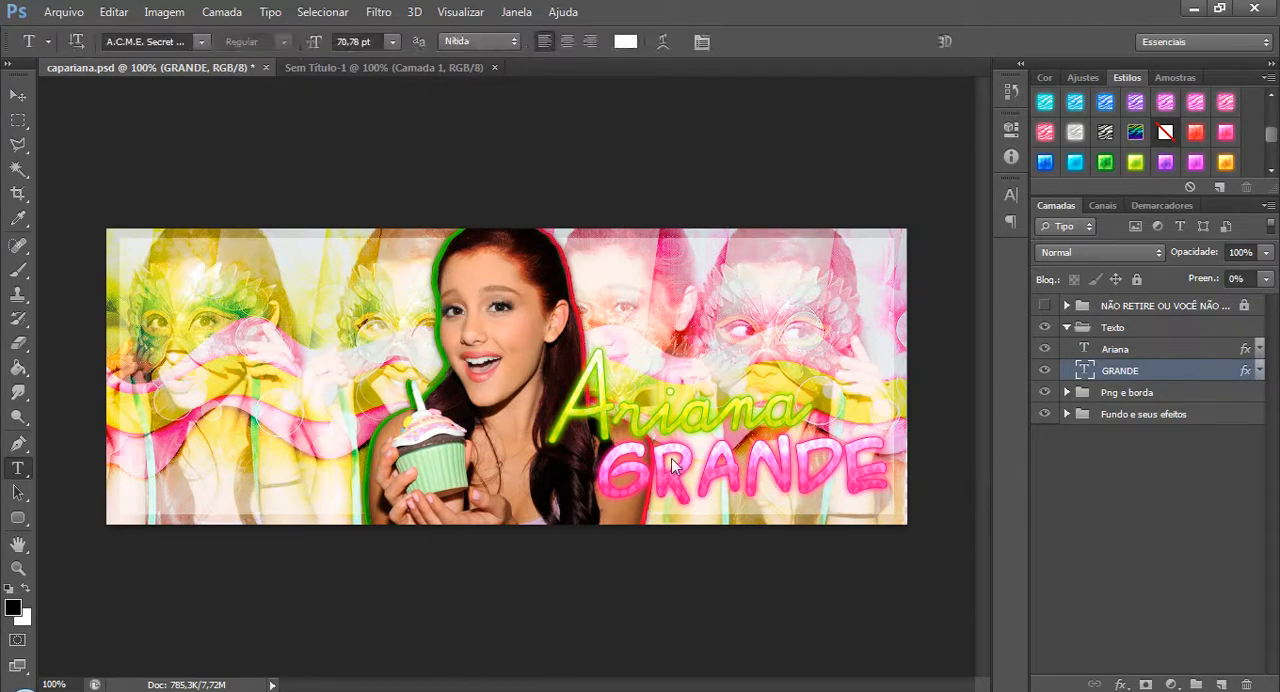
drag(607, 468, 26, 580)
click(1162, 371)
click(1066, 327)
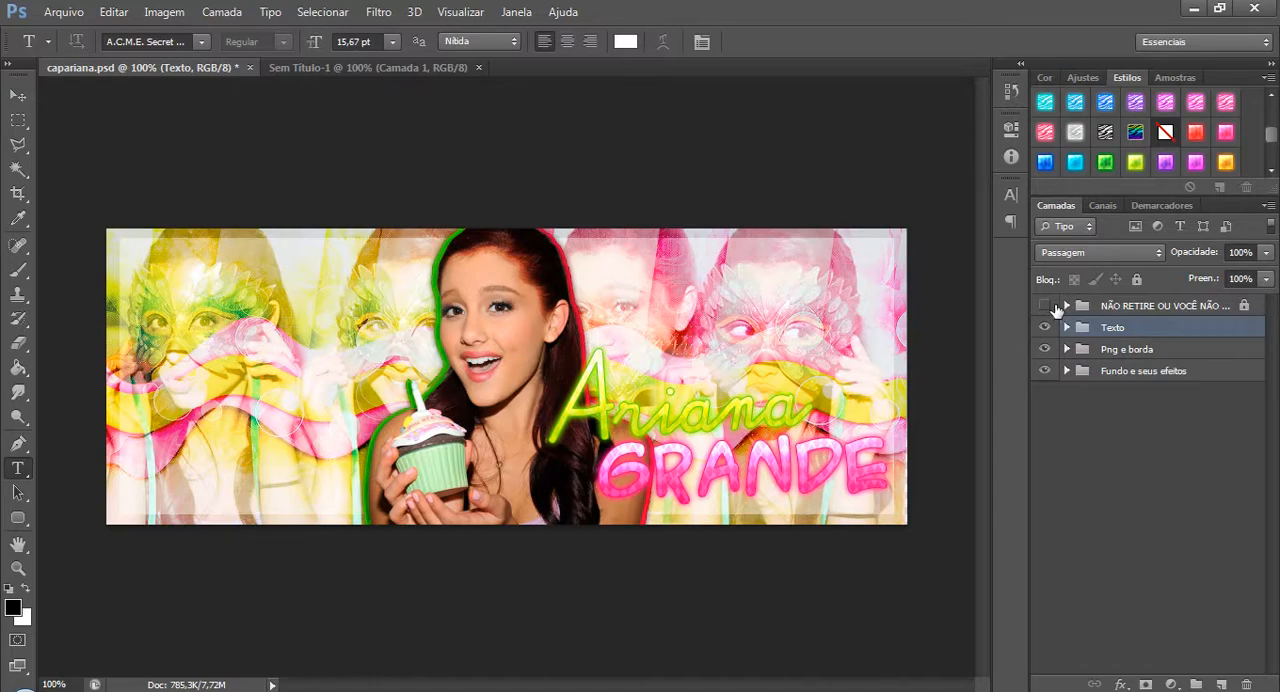
Show the locked NÃO RETIRE OU VOCÊ NÃO COMERÁ PAÇOCA! group and examine its credit text at 400% zoom, then return to 100%.
click(1045, 305)
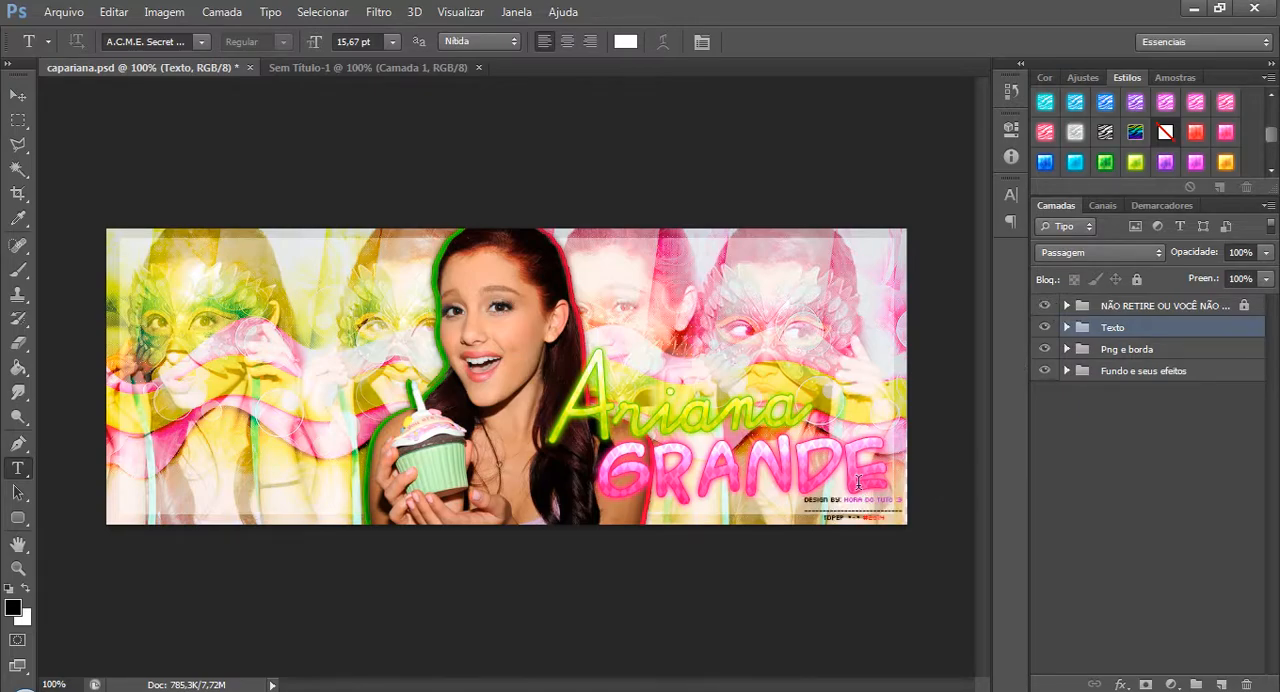
key(ctrl+plus)
key(ctrl+plus)
key(ctrl+plus)
drag(646, 685, 813, 686)
scroll(783, 491, down, 5)
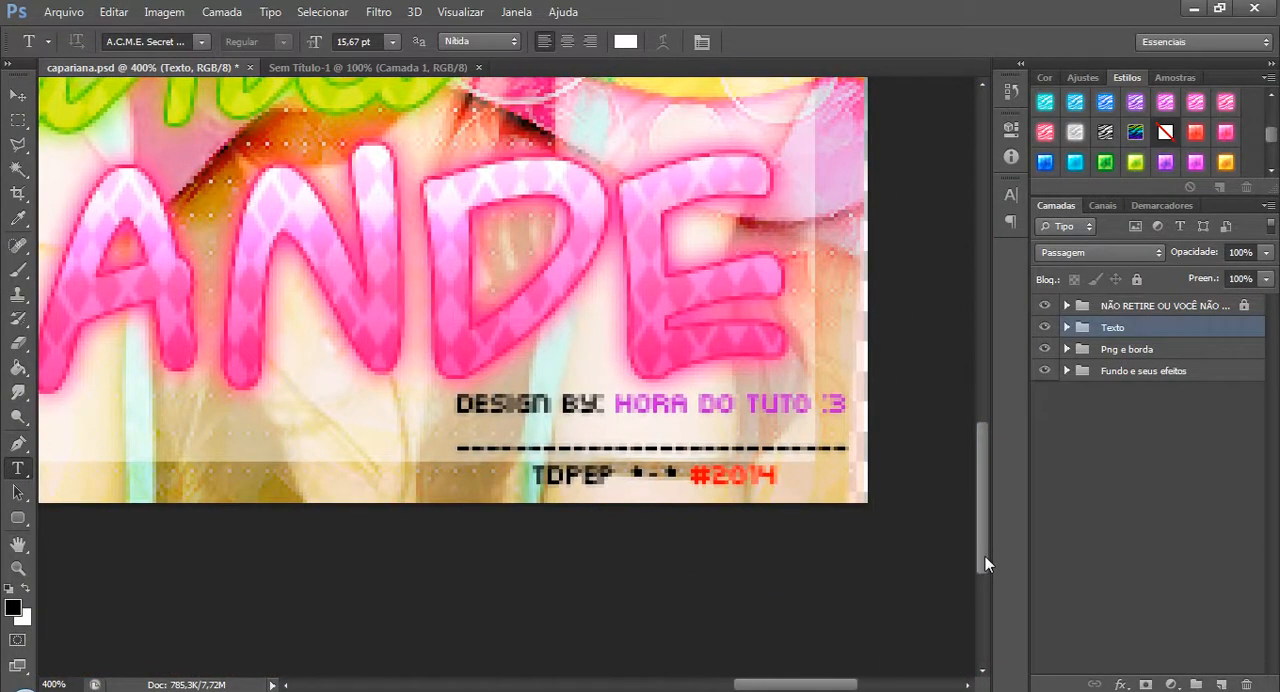
key(ctrl+minus)
key(ctrl+minus)
key(ctrl+minus)
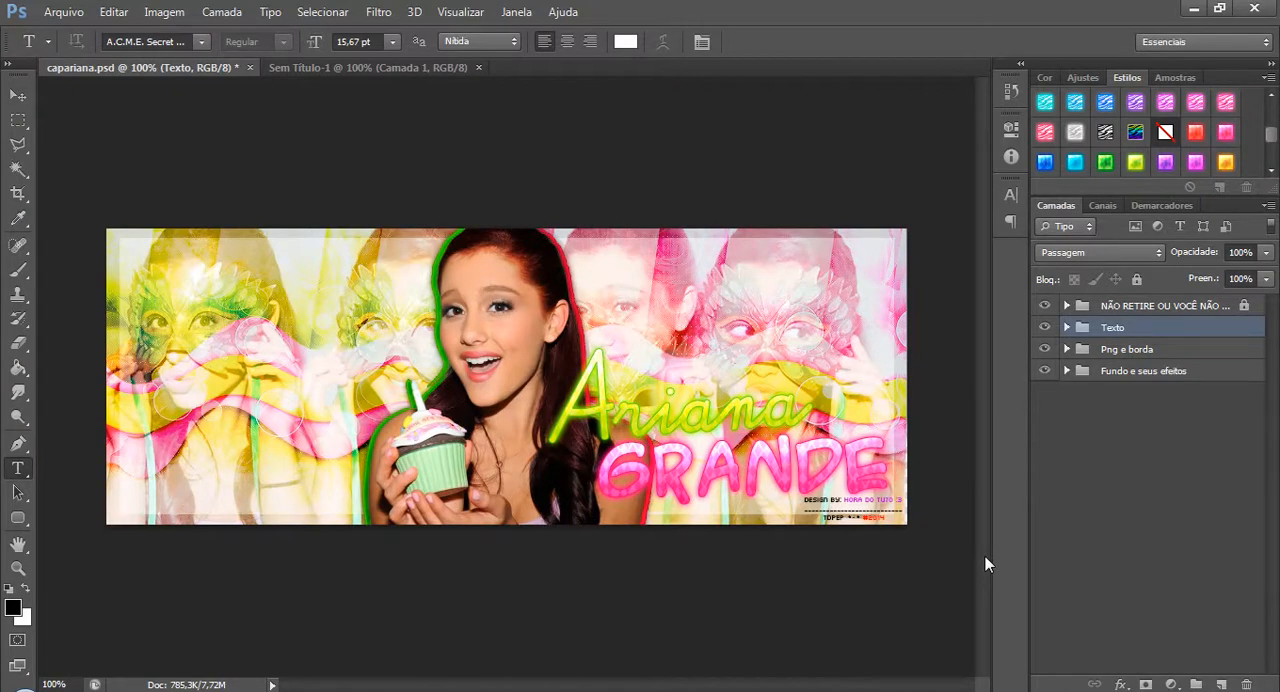
Expand the locked credit group to view its text layer, then collapse it again.
click(1072, 307)
click(1066, 306)
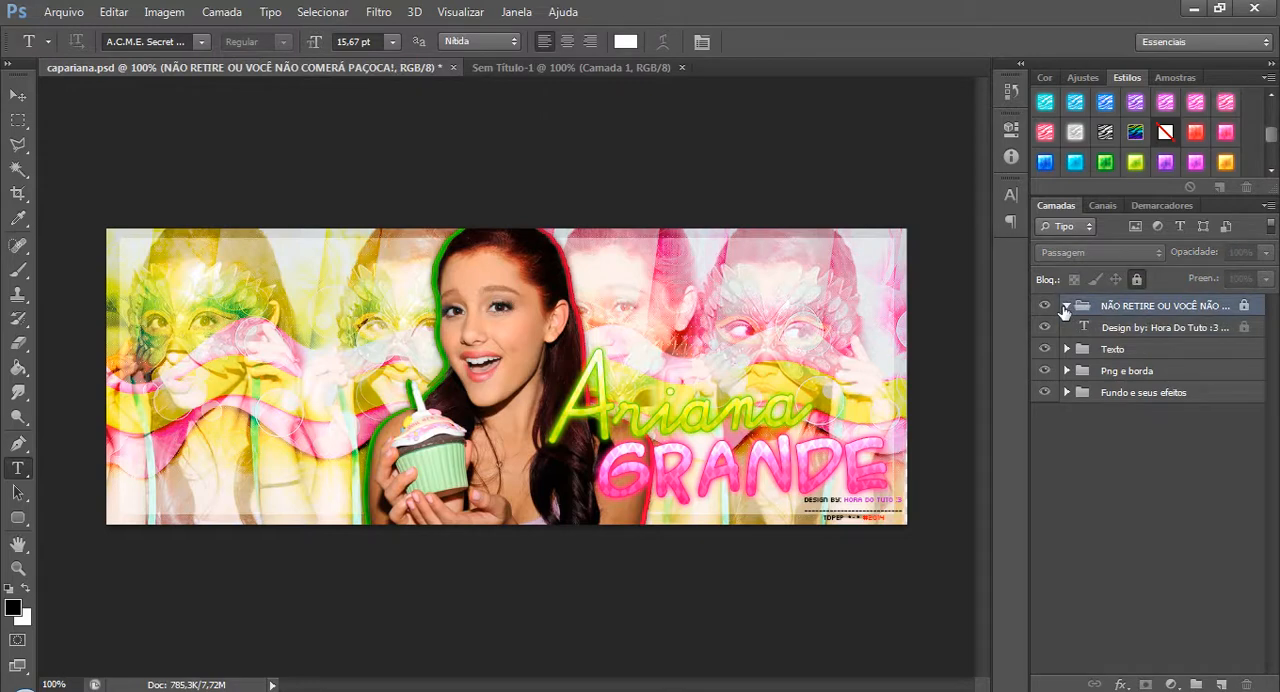
click(1066, 306)
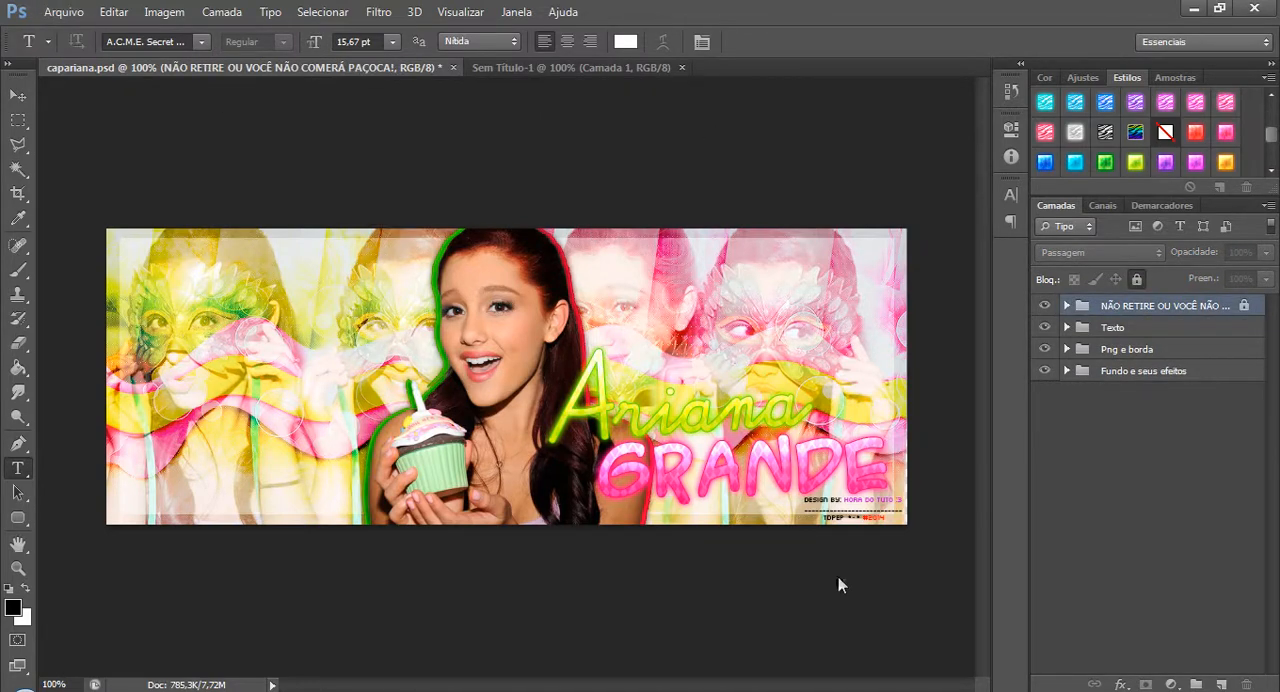
Unlock the NÃO RETIRE OU VOCÊ NÃO COMERÁ PAÇOCA! group and select its credit text layer.
click(810, 503)
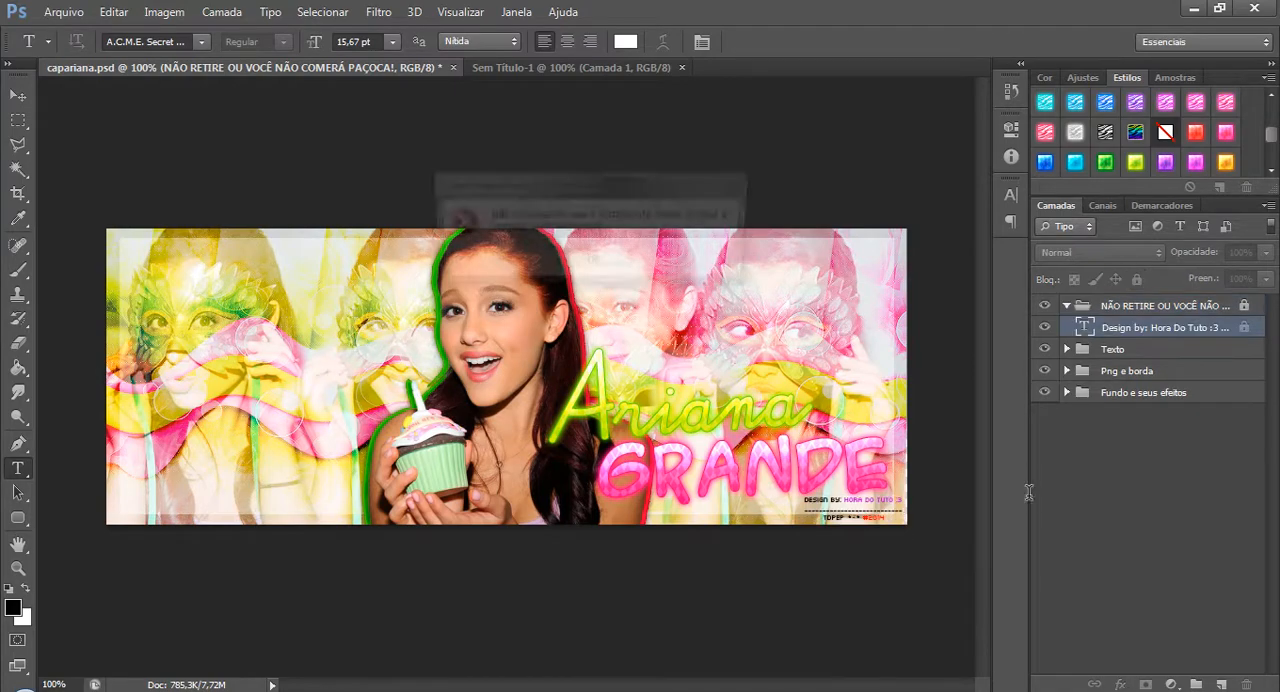
click(614, 266)
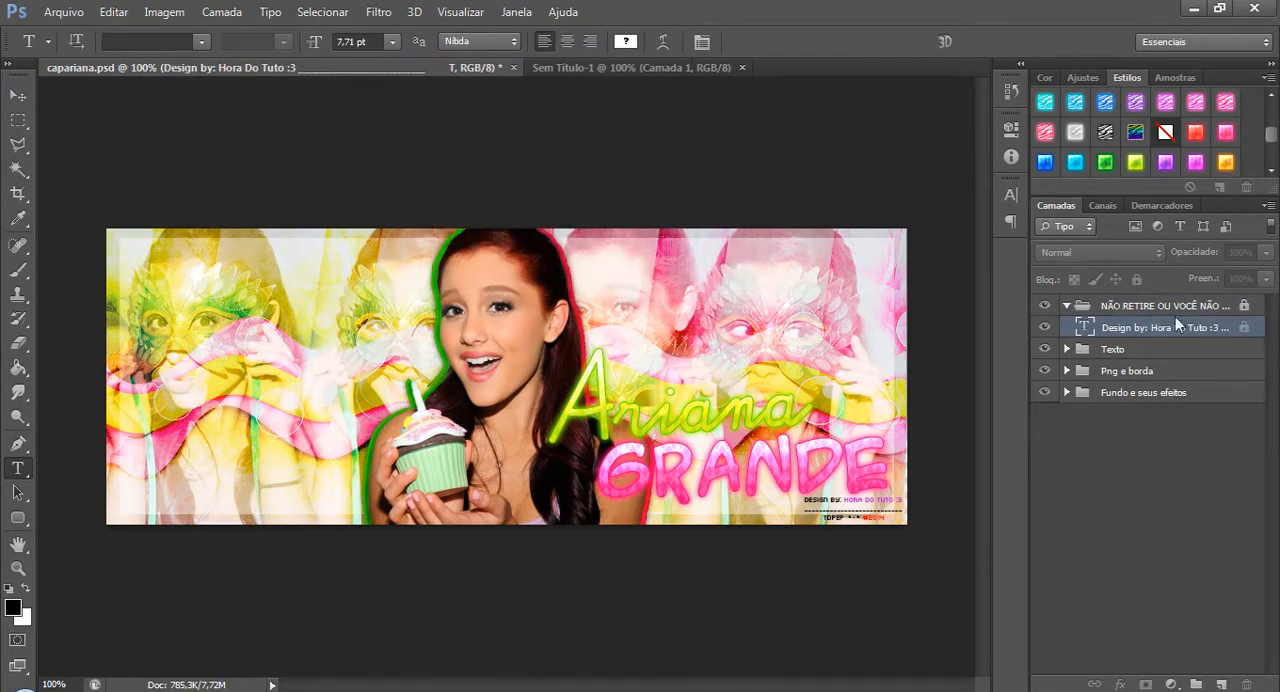
click(1160, 305)
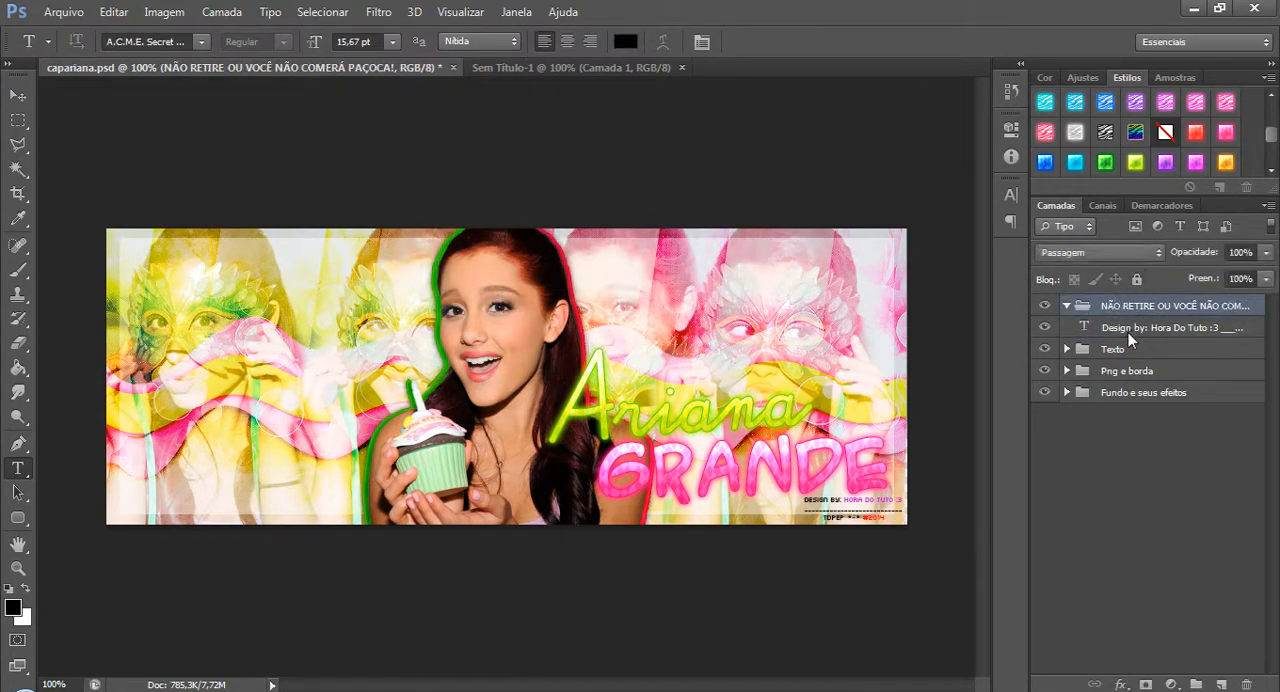
click(1128, 332)
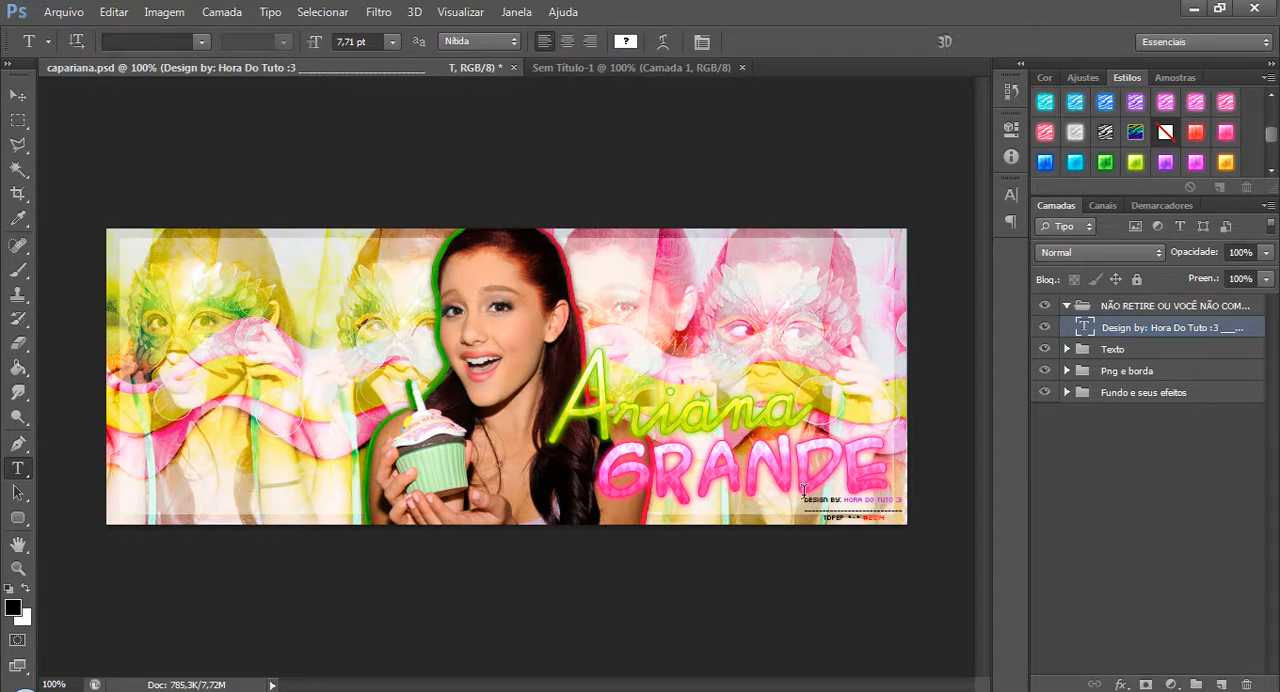
Select all of the small credit text in the cover's lower corner with the Type tool.
drag(804, 492, 925, 524)
click(1176, 400)
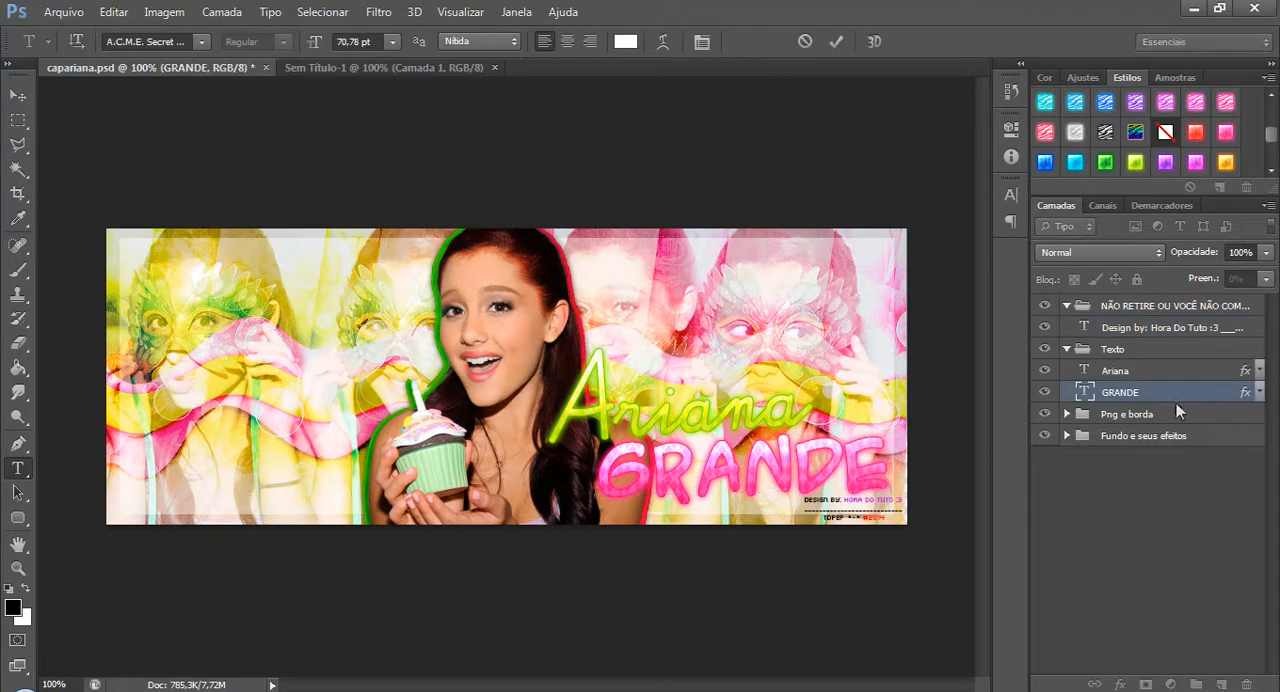
drag(804, 494, 906, 524)
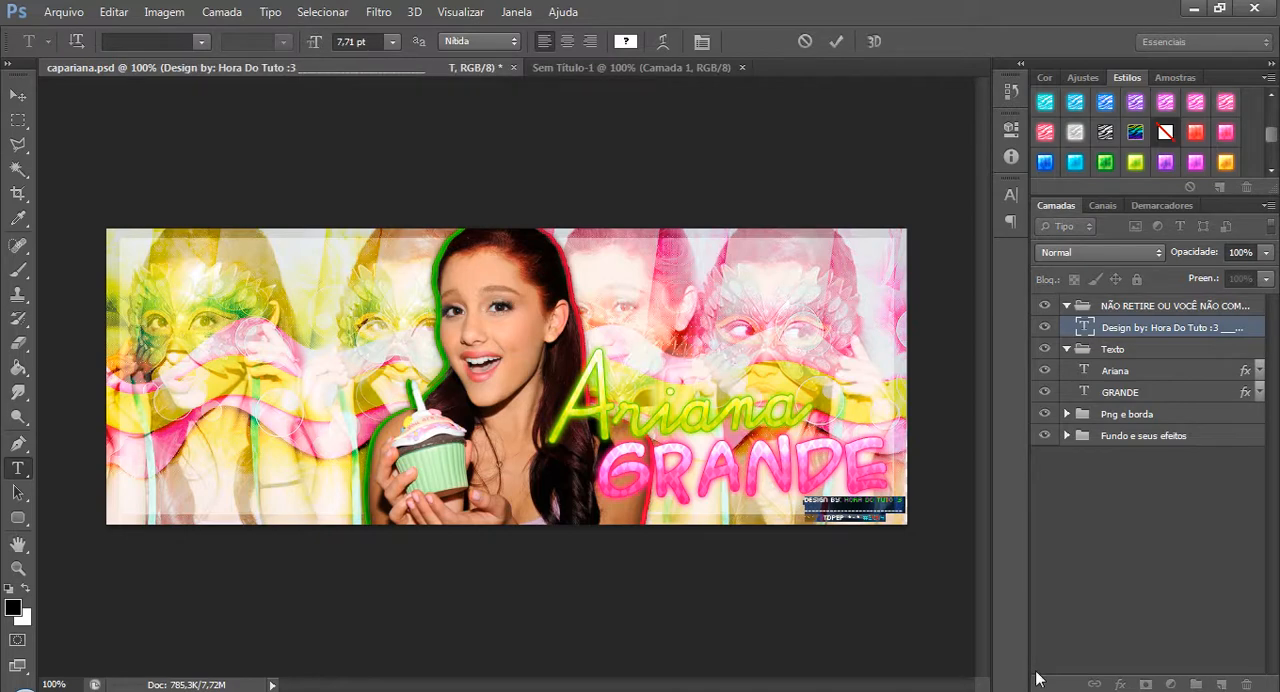
click(889, 517)
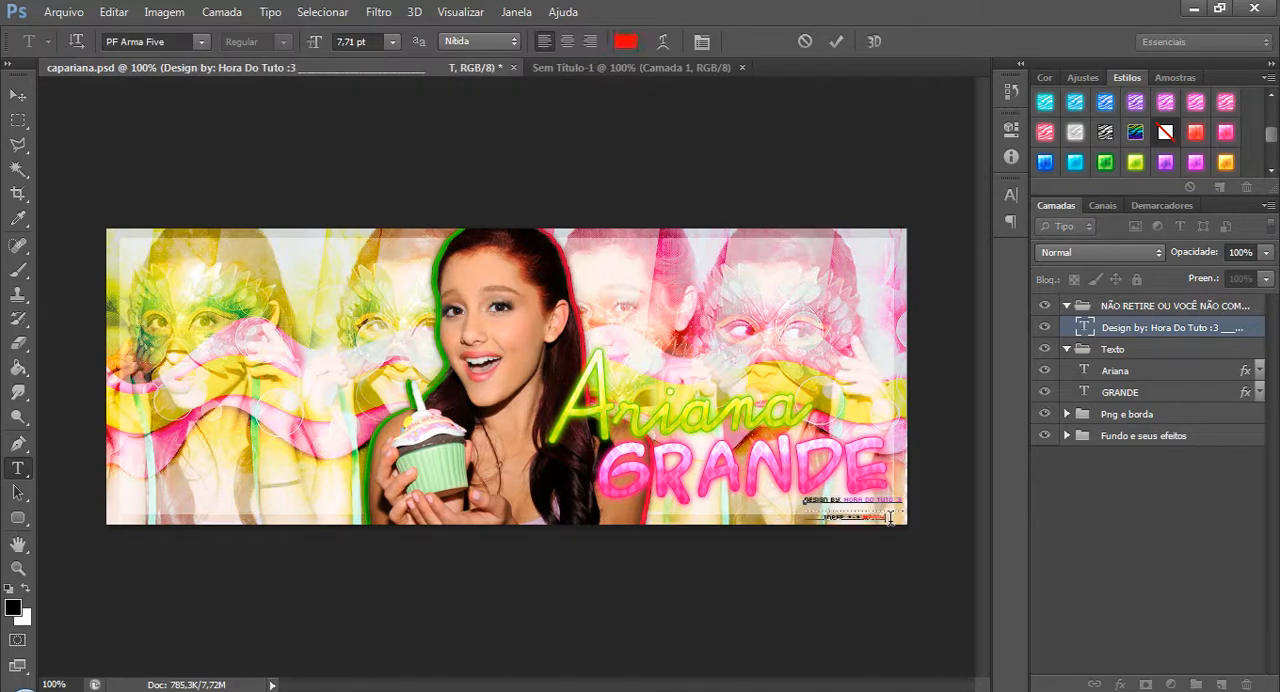
key(ctrl+a)
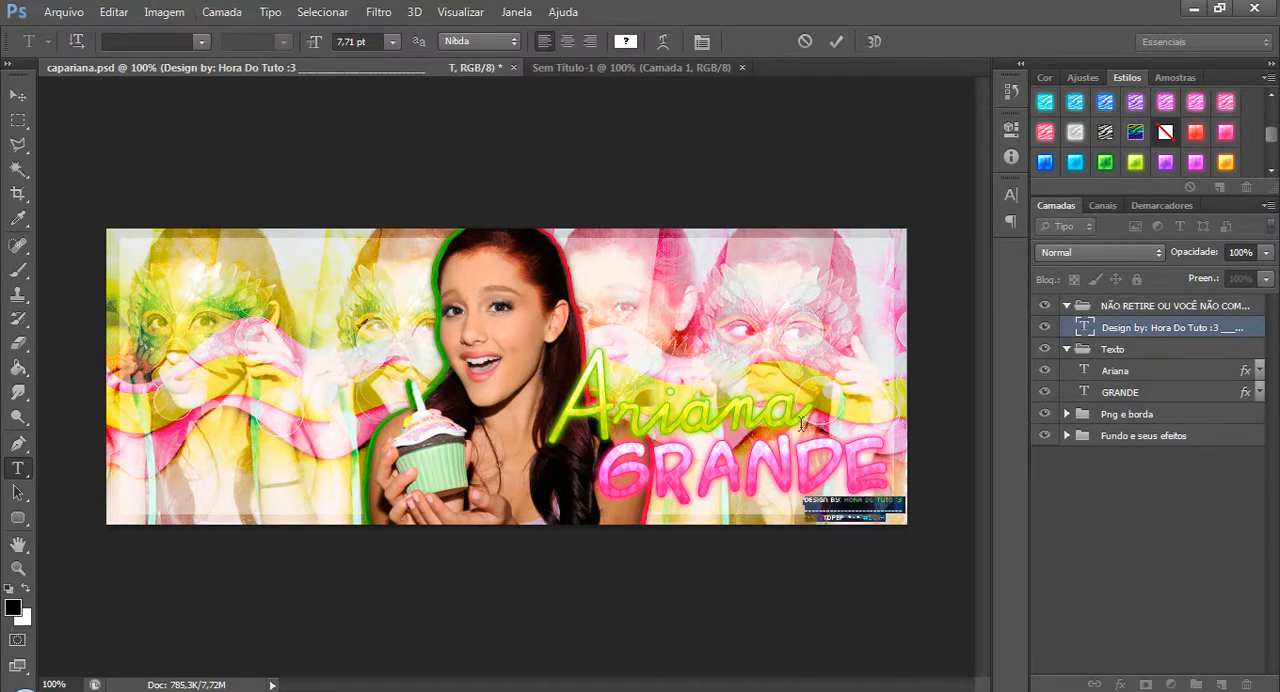
Place the text cursor at the end of the credit text and check its font in the font list.
click(886, 517)
key(alt)
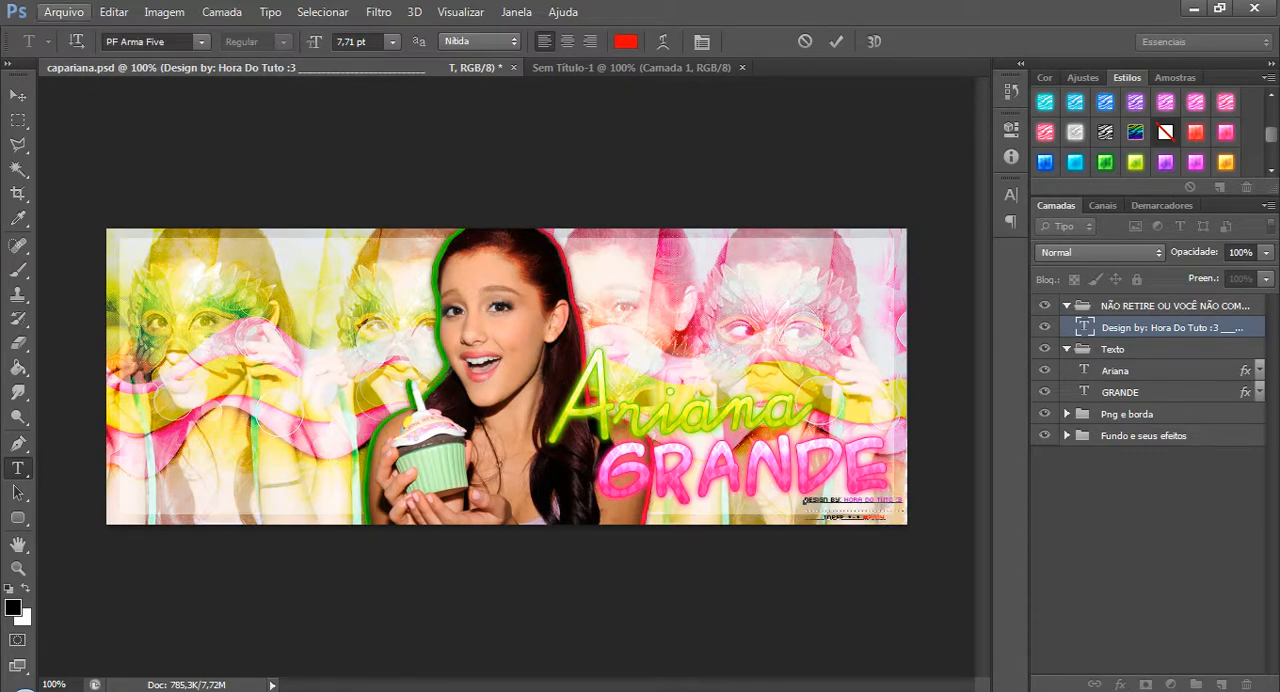
click(165, 41)
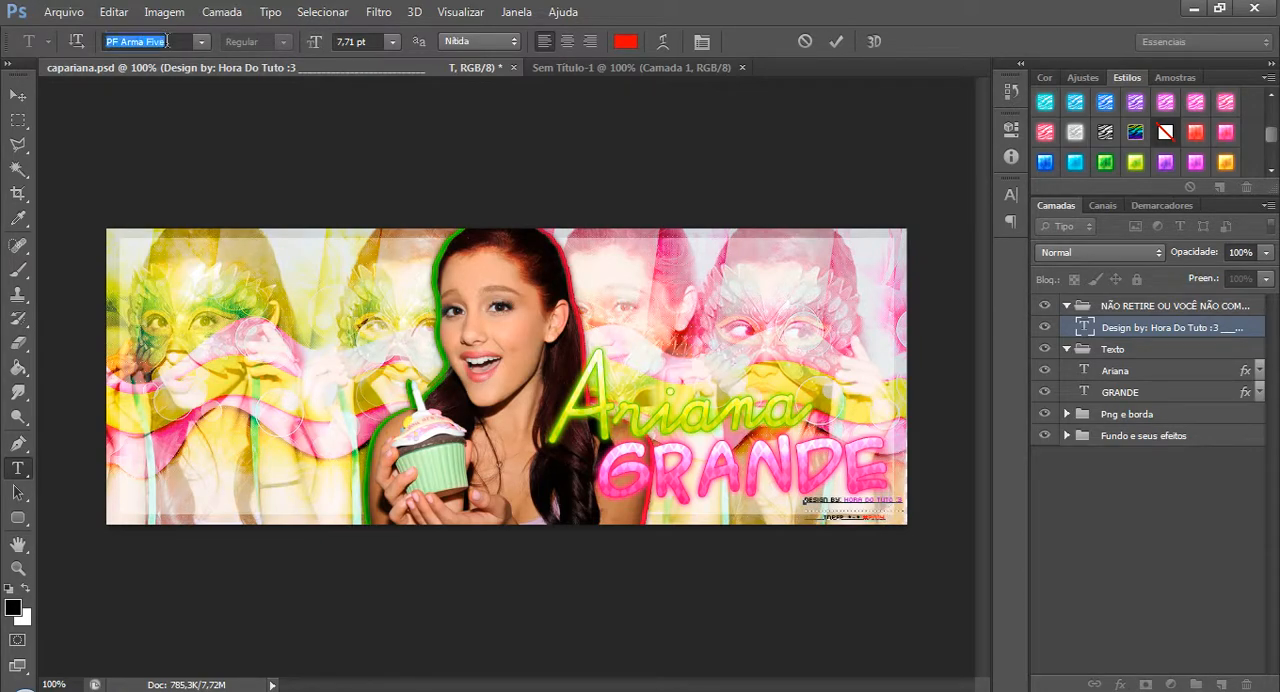
click(202, 41)
click(202, 44)
mouse_move(422, 690)
Highlight the Hora Do Tuto :3 name and the year in the credit text to check each part's colour.
drag(846, 499, 904, 499)
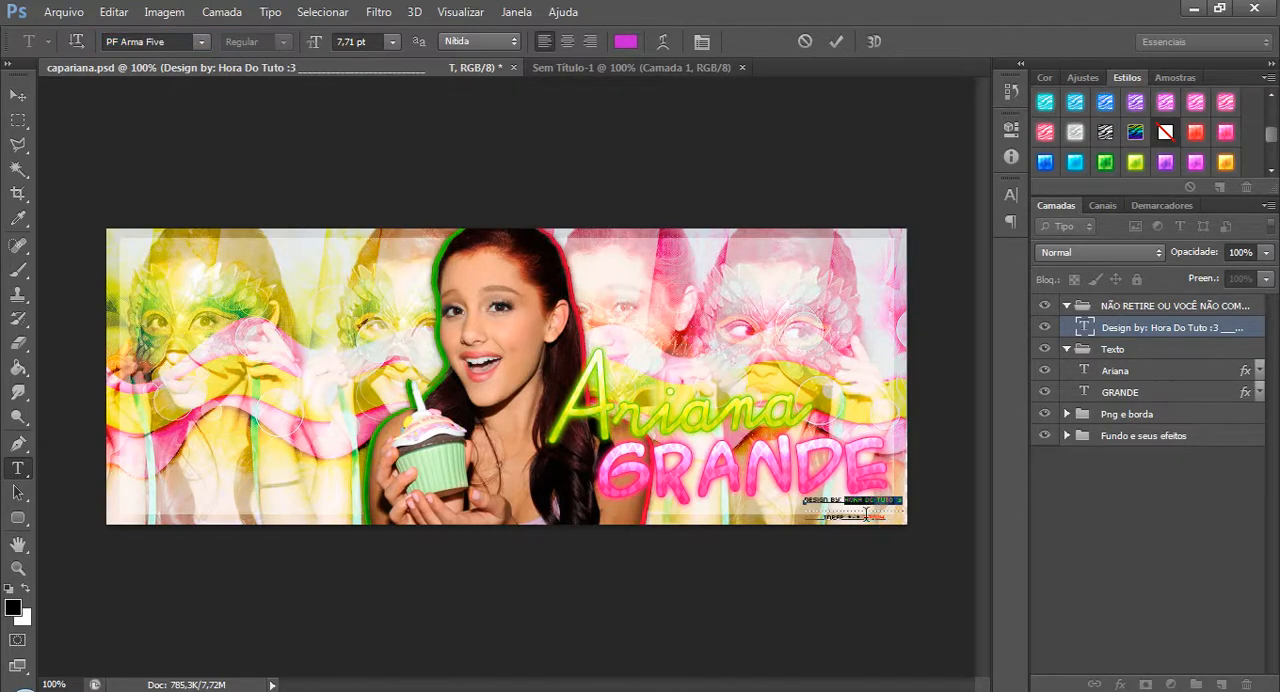
drag(865, 516, 971, 525)
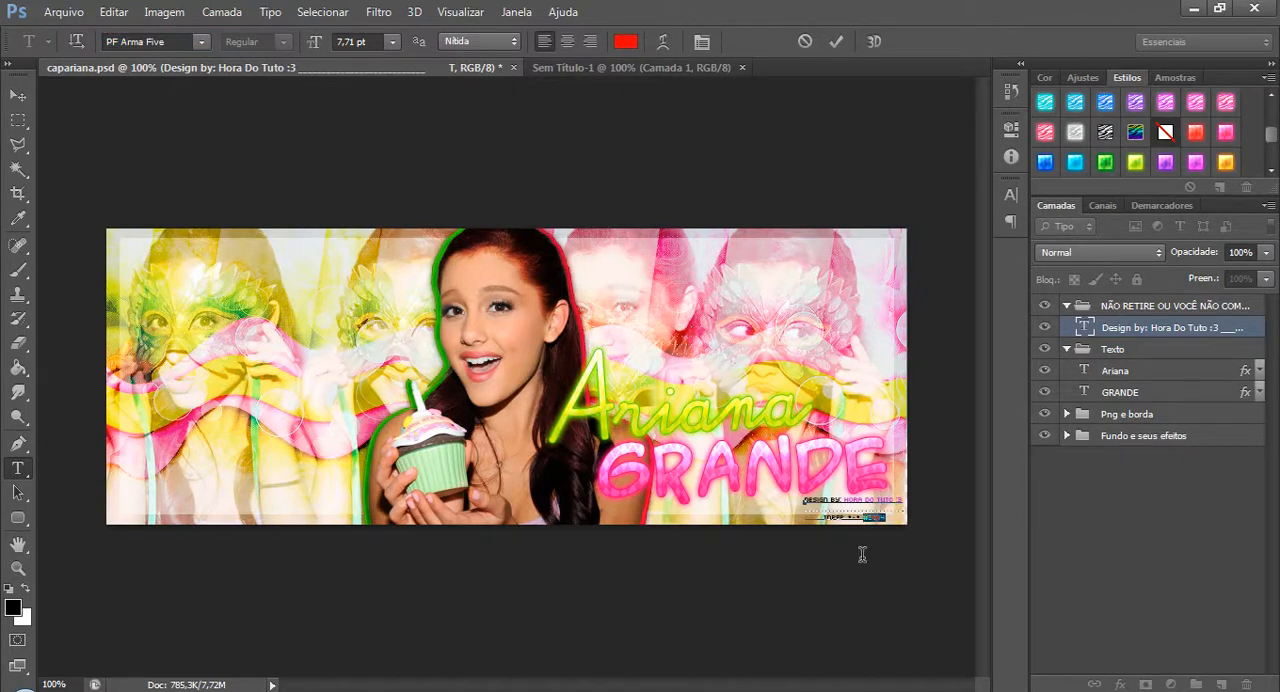
drag(846, 497, 977, 497)
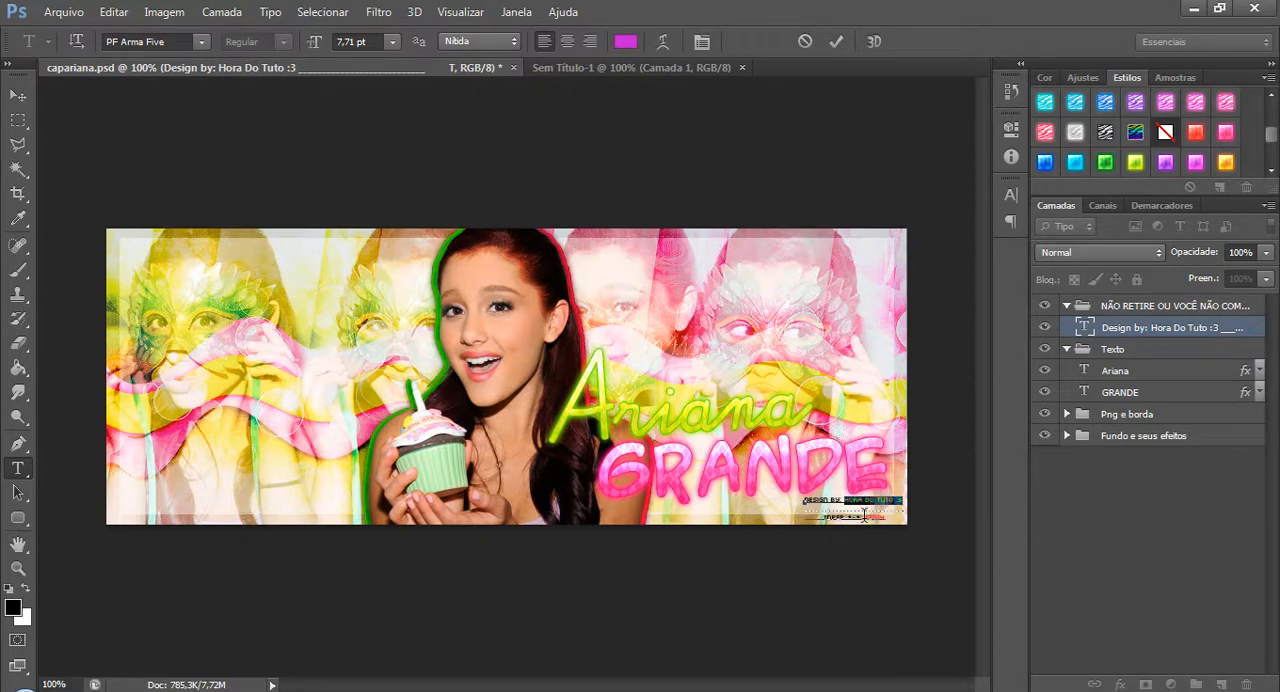
drag(864, 516, 958, 515)
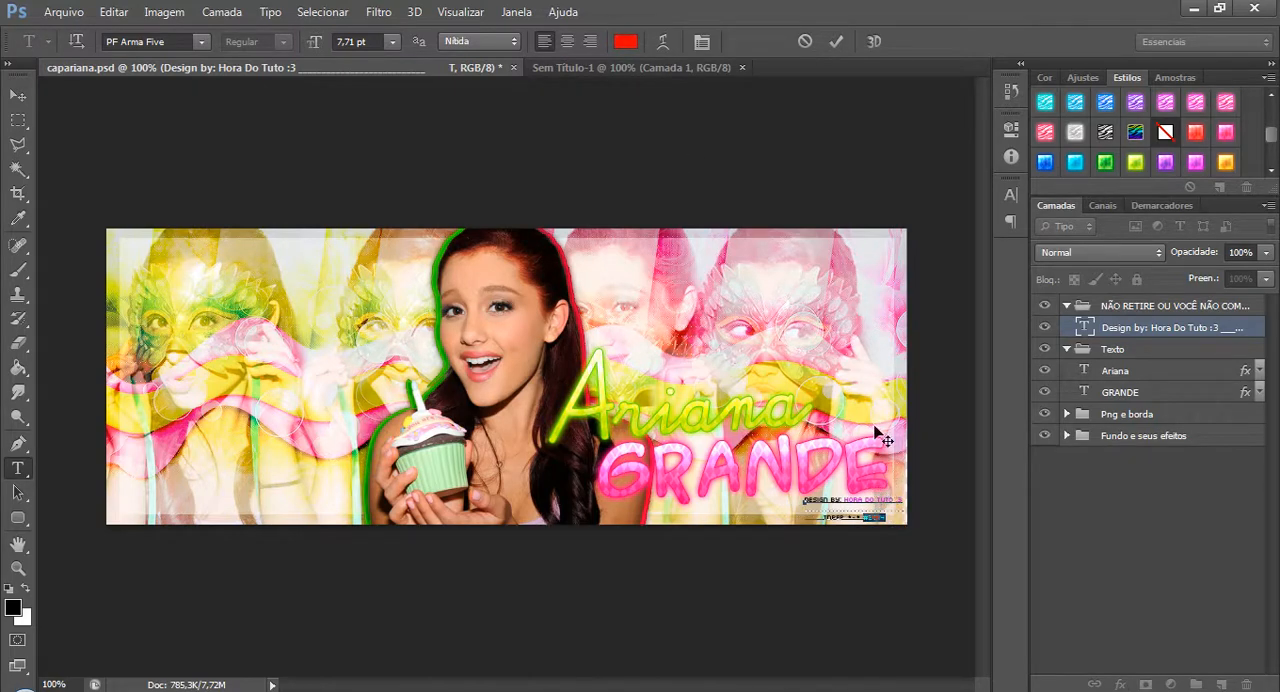
Collapse the credit group, lock it again, and collapse the Texto group.
click(1198, 330)
click(1067, 306)
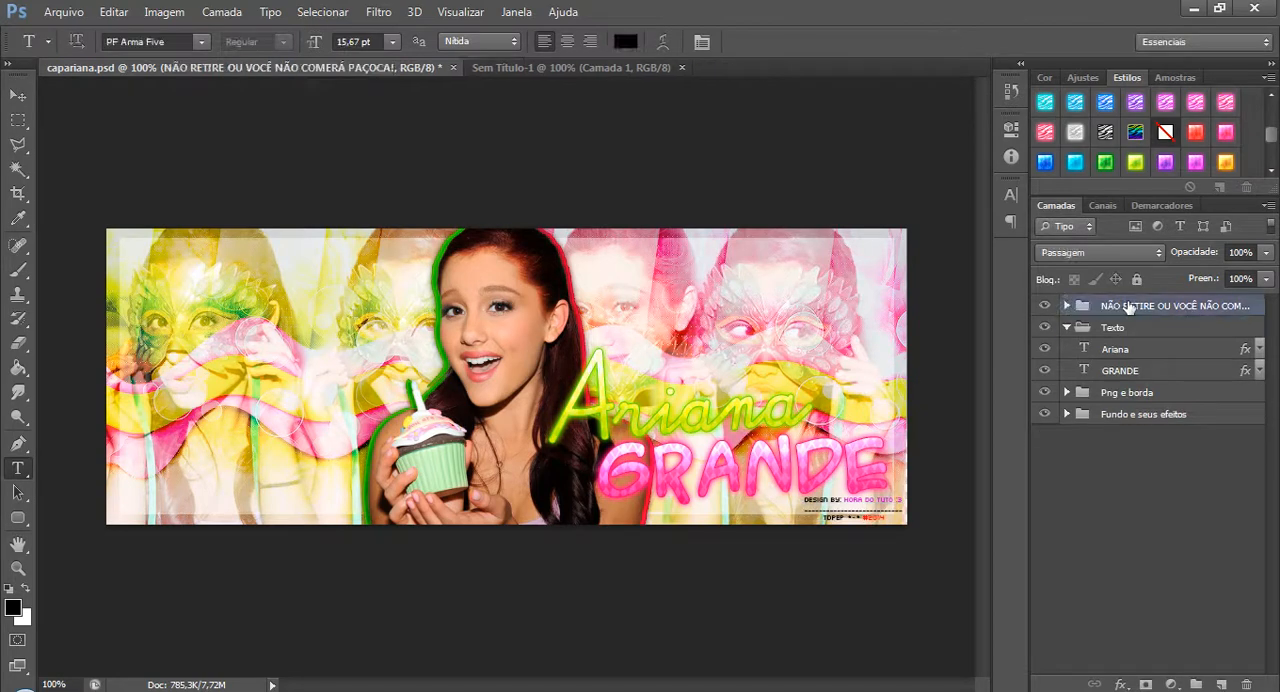
click(1136, 279)
click(1067, 327)
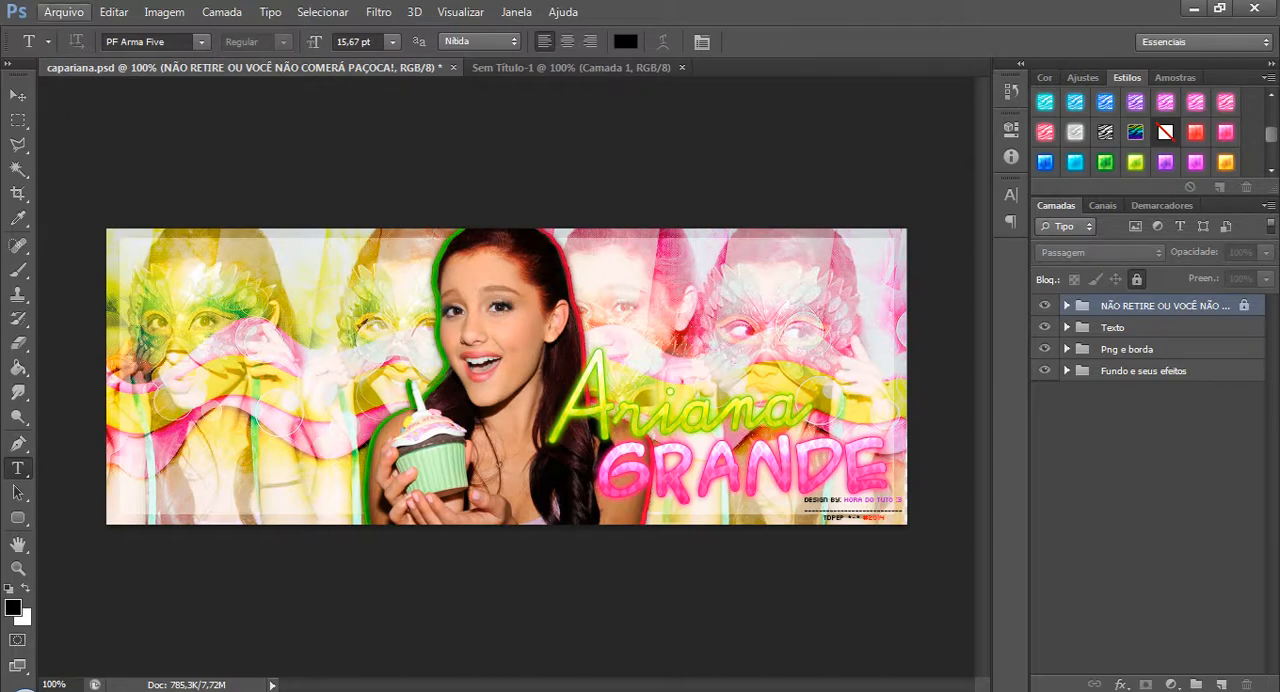
Open the cutout image pngariana.png.
click(63, 12)
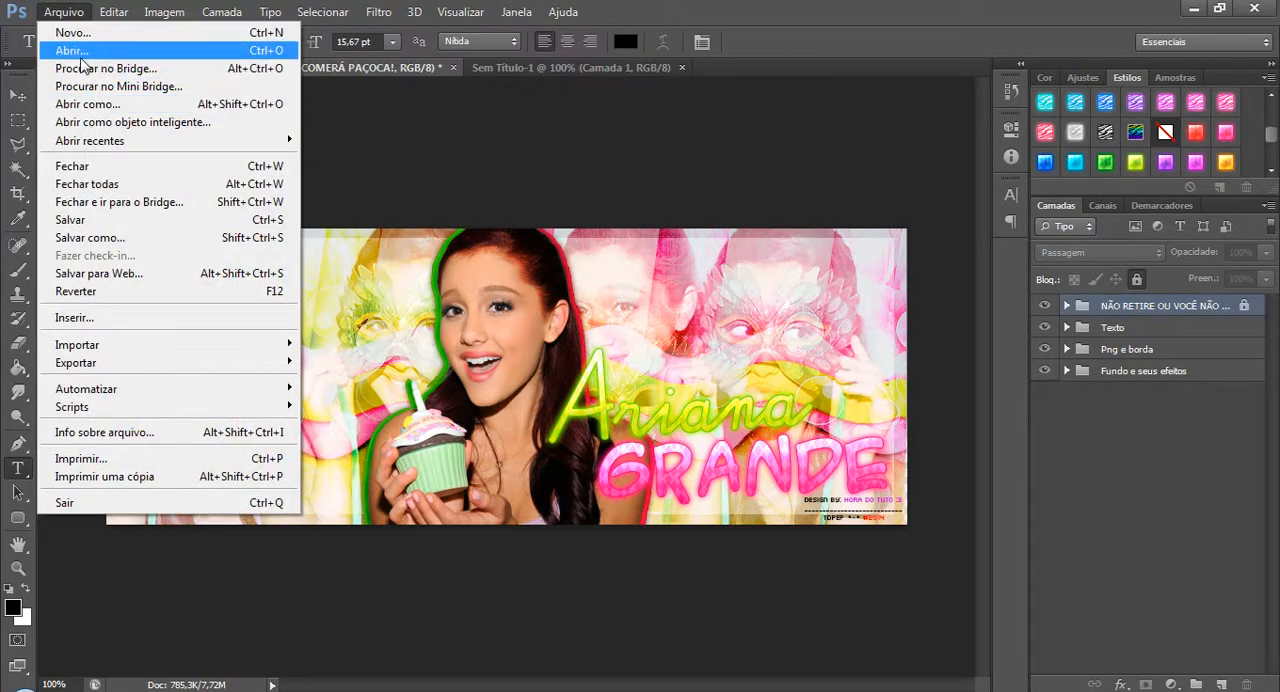
click(150, 49)
drag(929, 187, 960, 446)
double_click(586, 445)
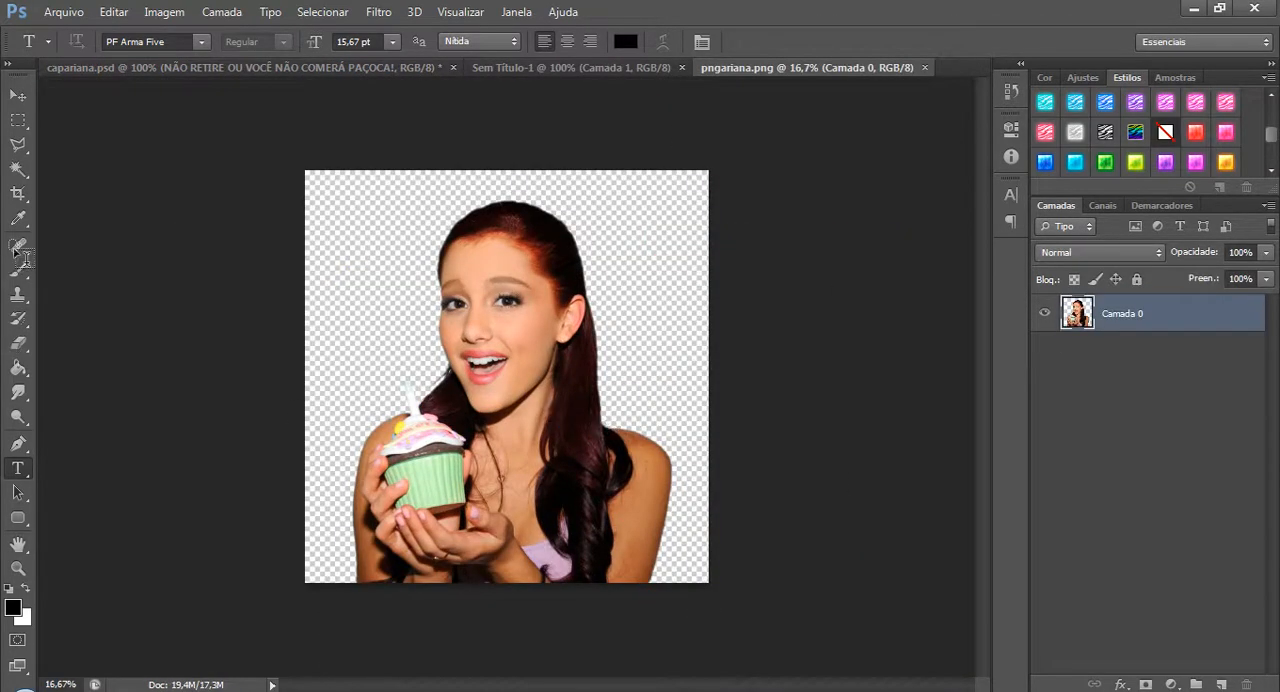
Select the transparent background around the singer with the Magic Wand and examine the selection edges up close at 66.7% zoom.
click(19, 169)
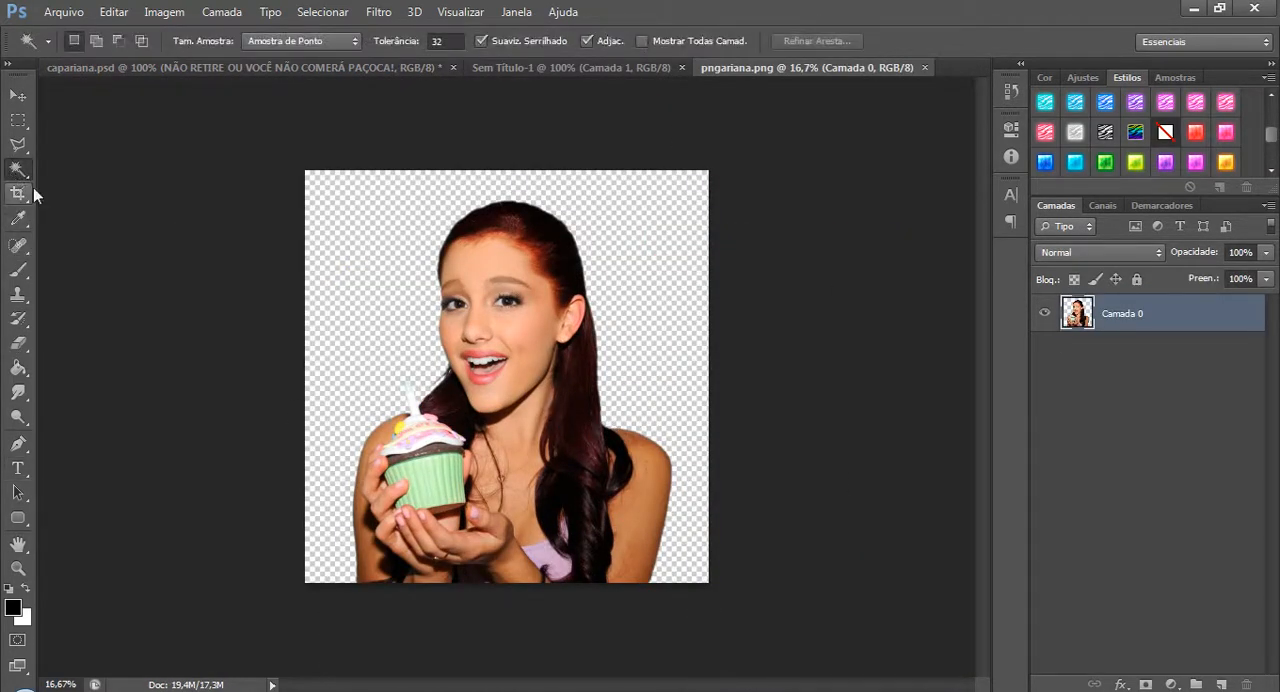
click(391, 268)
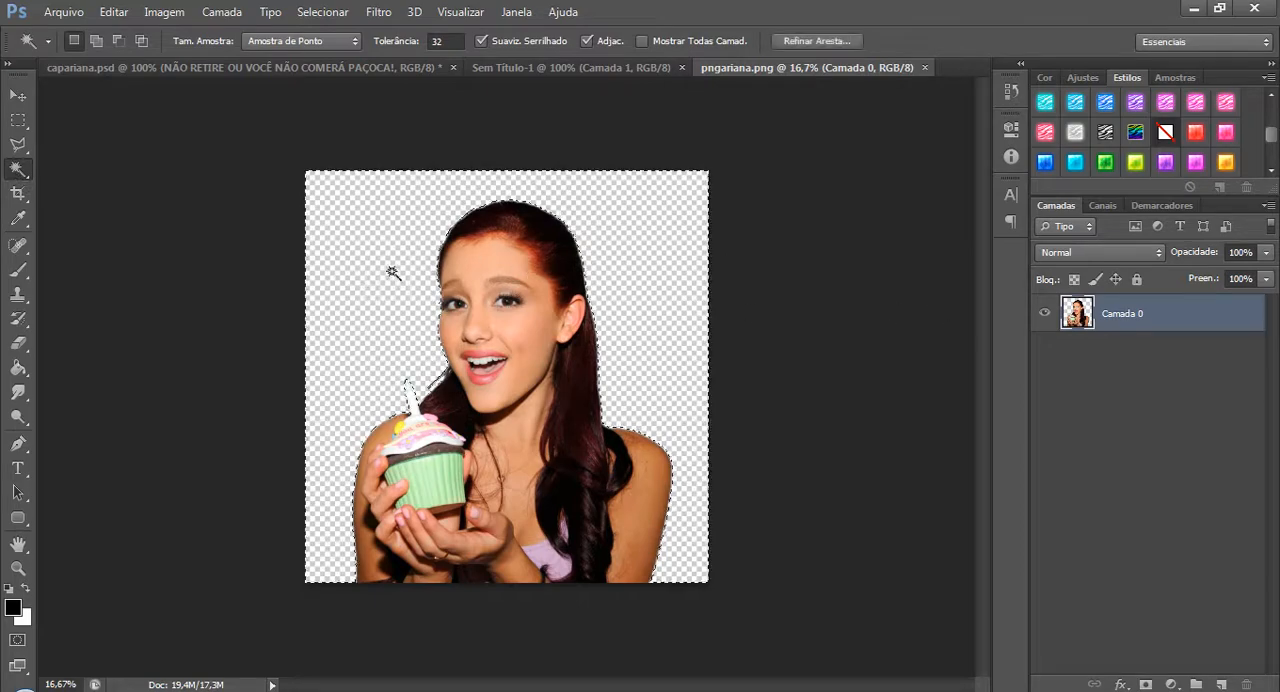
key(ctrl+plus)
key(ctrl+plus)
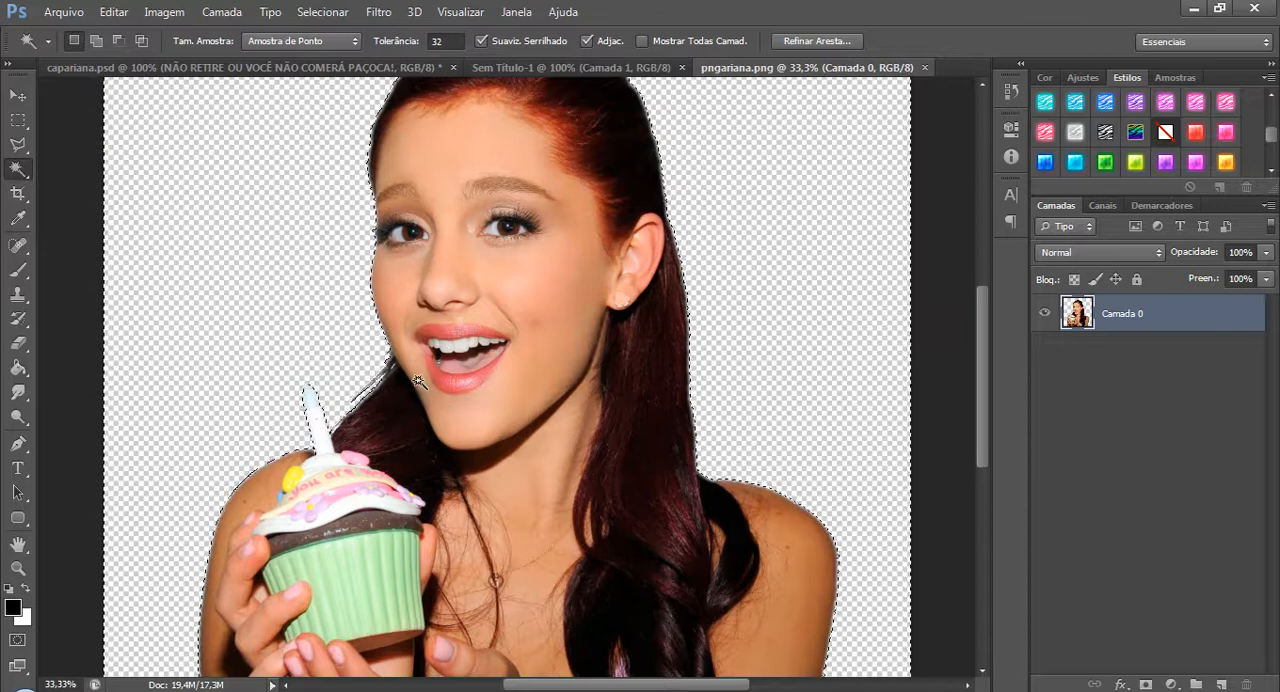
key(ctrl+plus)
key(ctrl+plus)
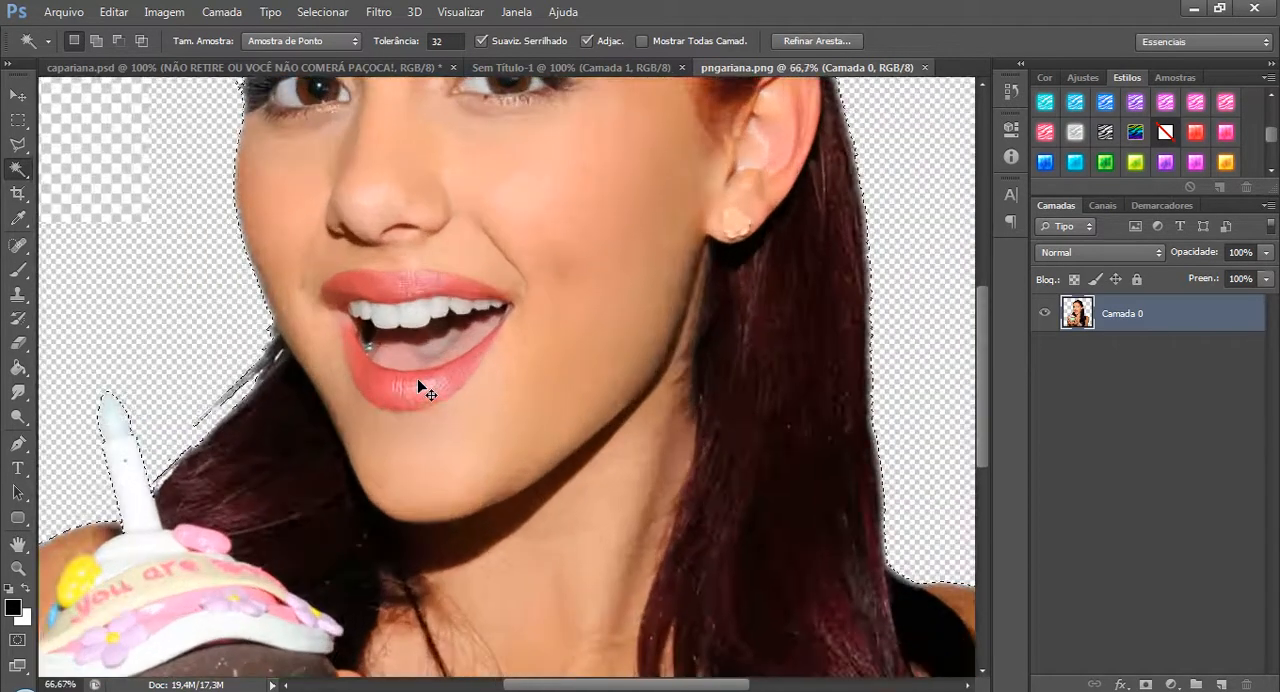
key(shift)
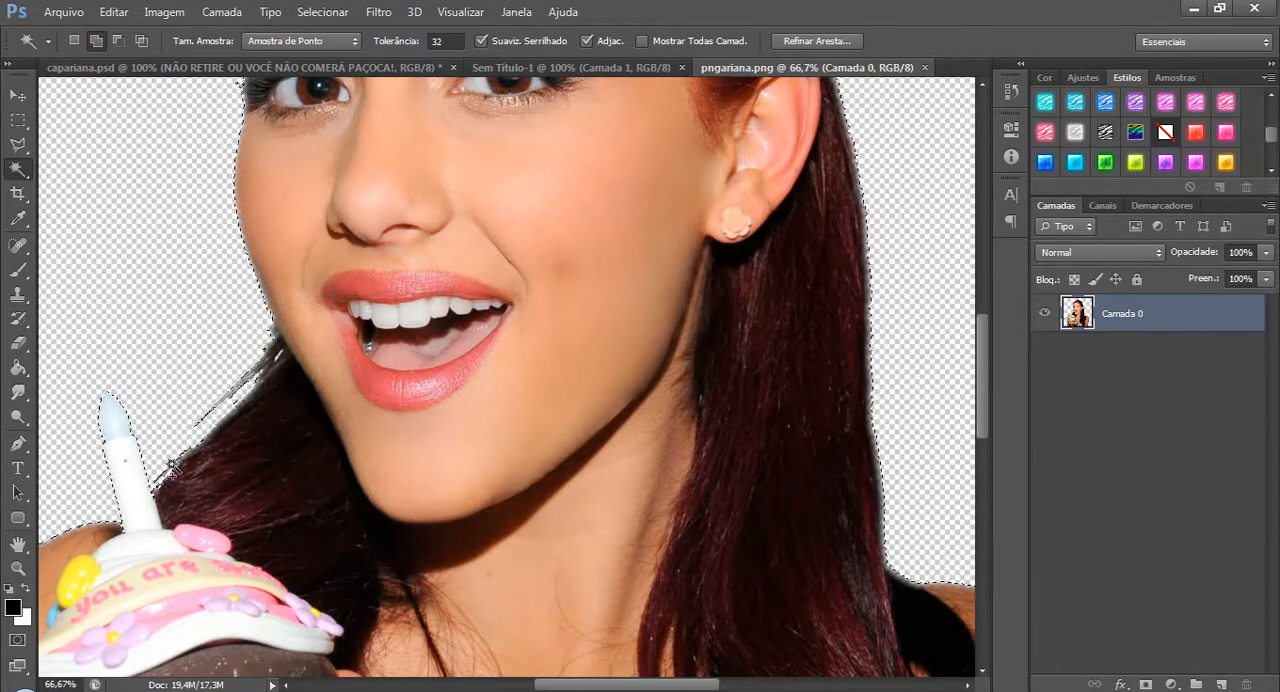
scroll(180, 360, down, 10)
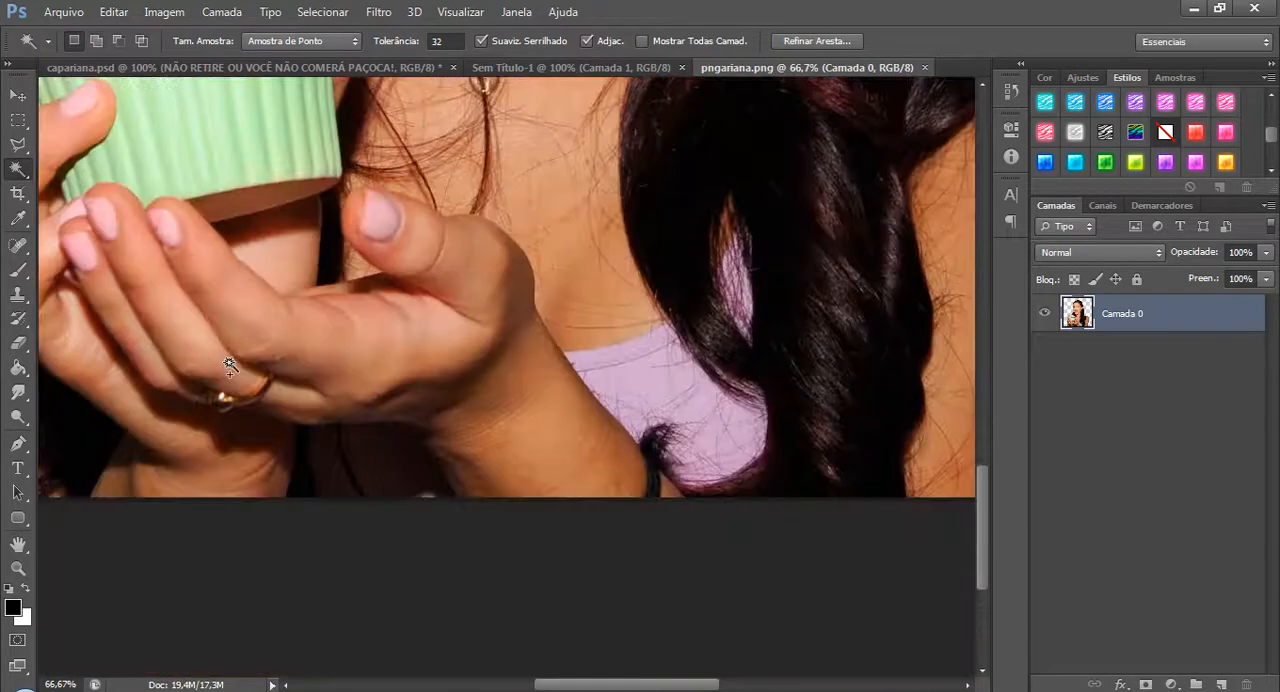
scroll(680, 640, right, 5)
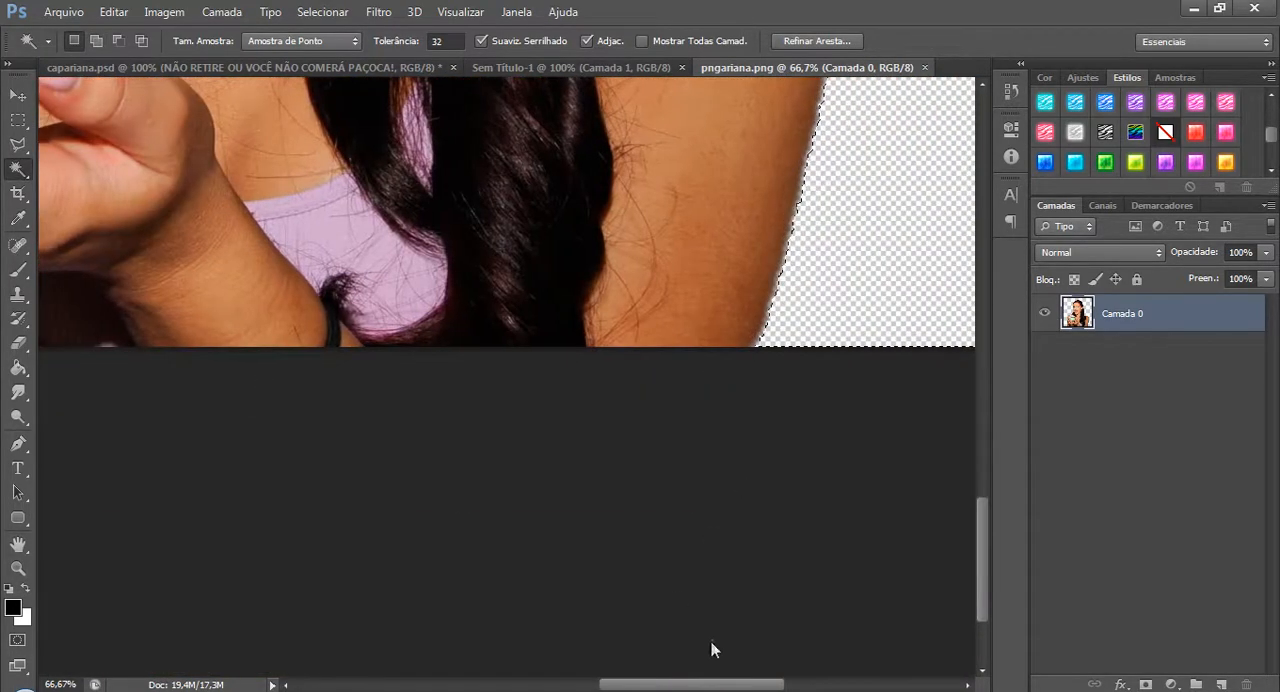
scroll(800, 289, up, 2)
scroll(799, 285, up, 2)
Reselect the background beside the arm with the Magic Wand, clear the selected area, and deselect.
shift+click(830, 315)
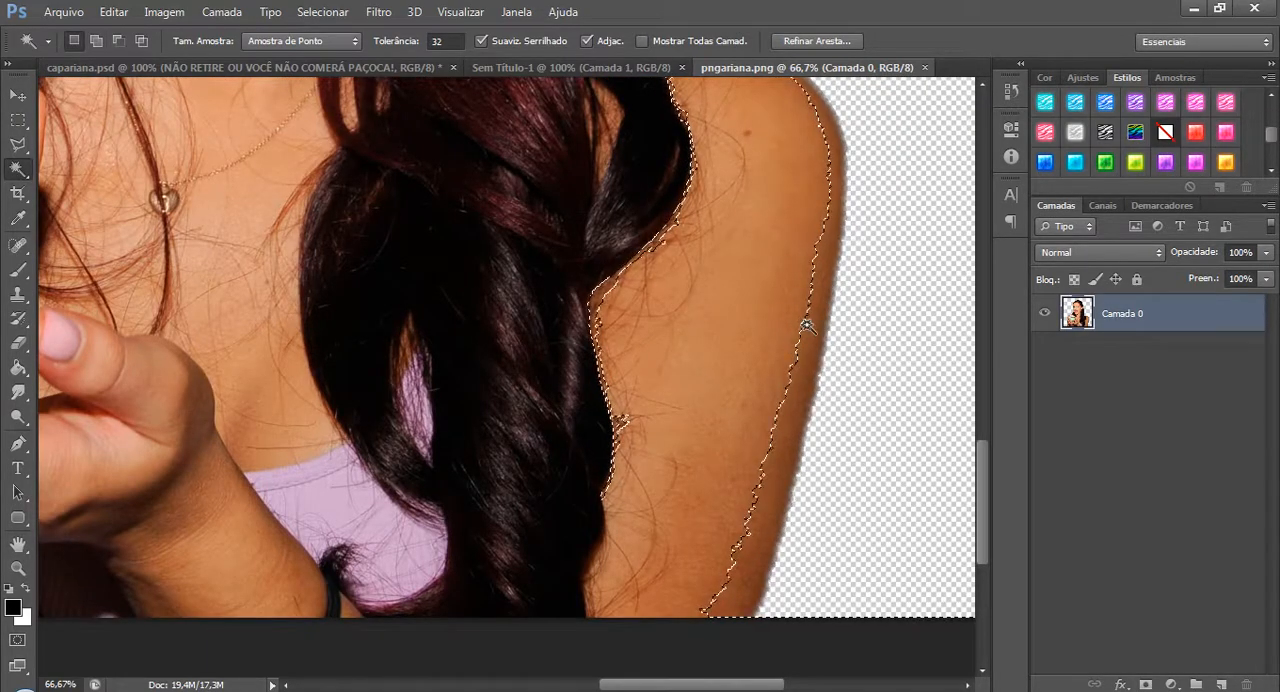
click(880, 298)
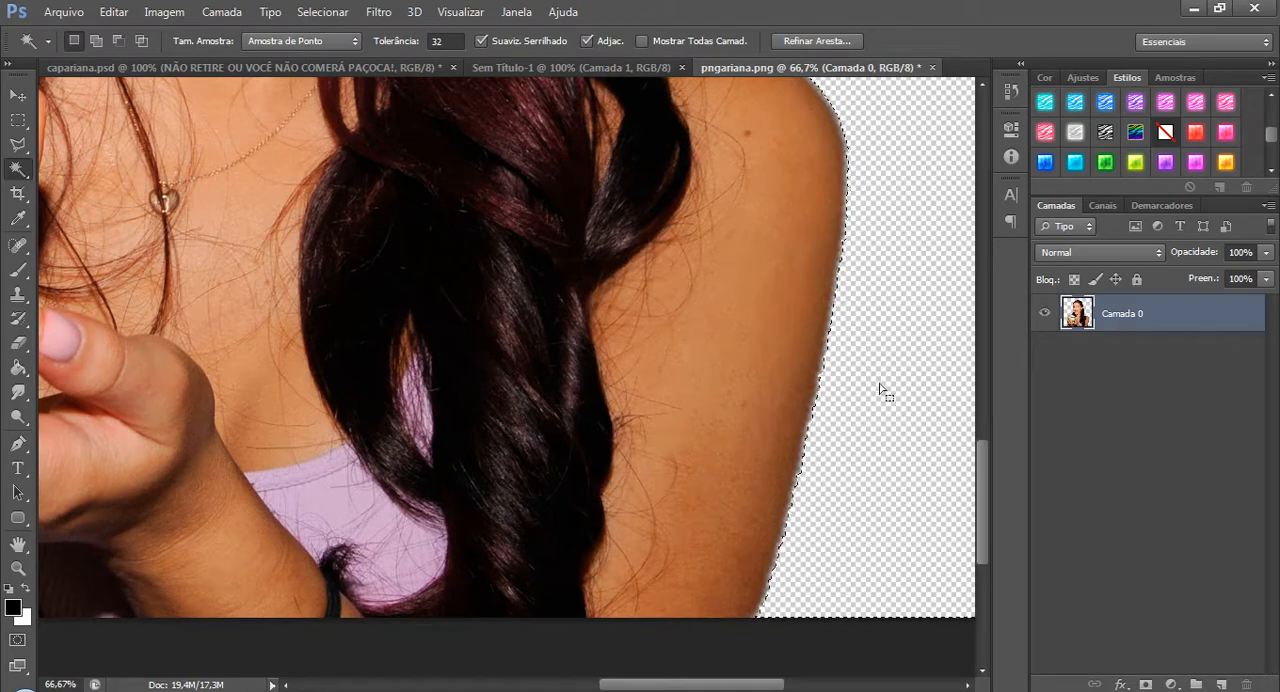
key(ctrl+minus)
key(ctrl+minus)
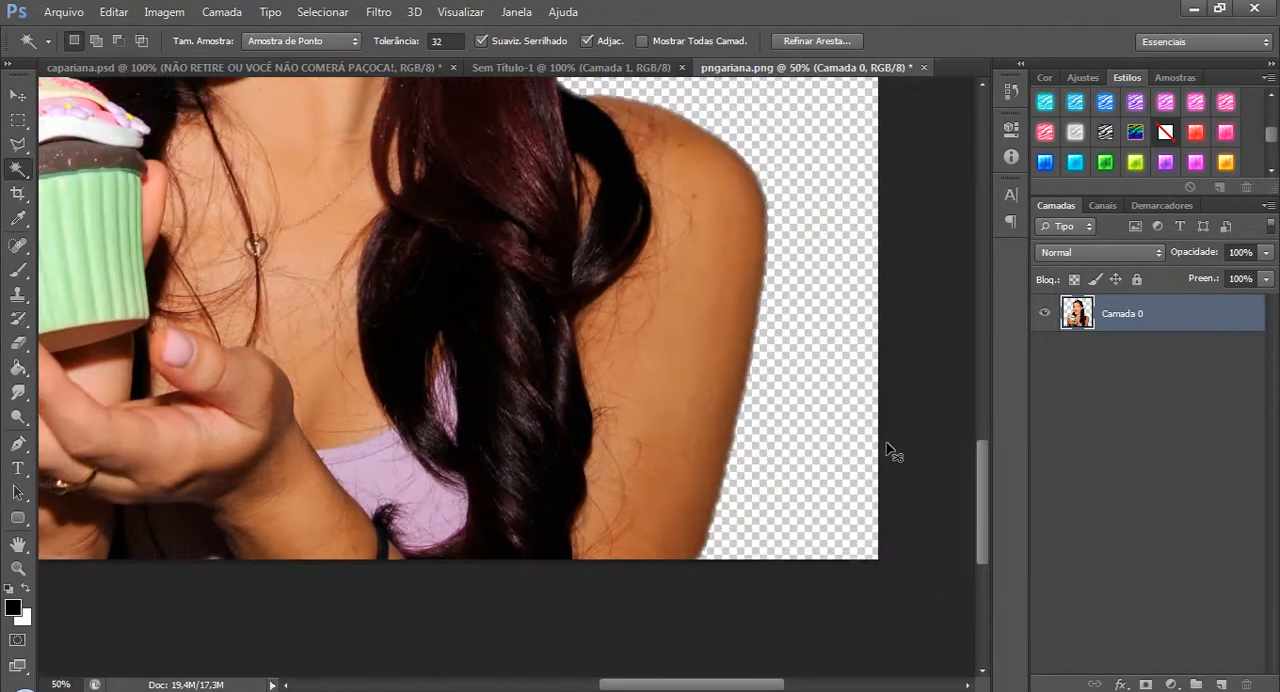
key(ctrl+minus)
key(ctrl+minus)
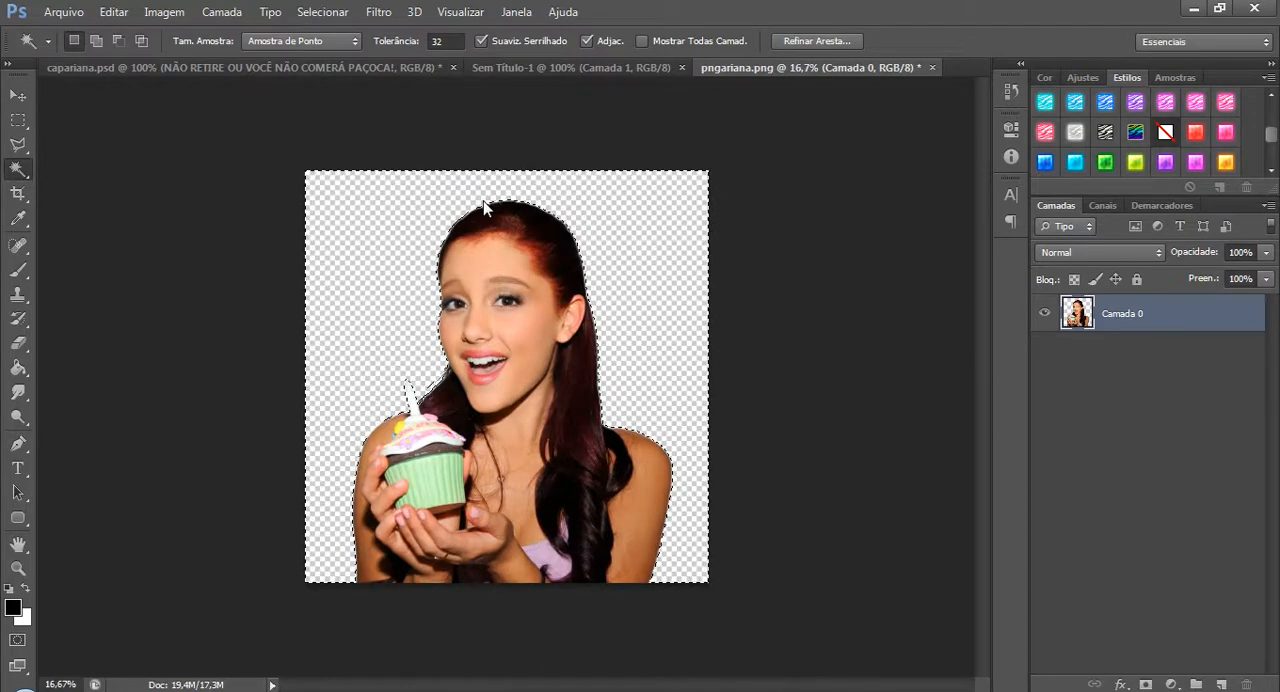
key(ctrl+d)
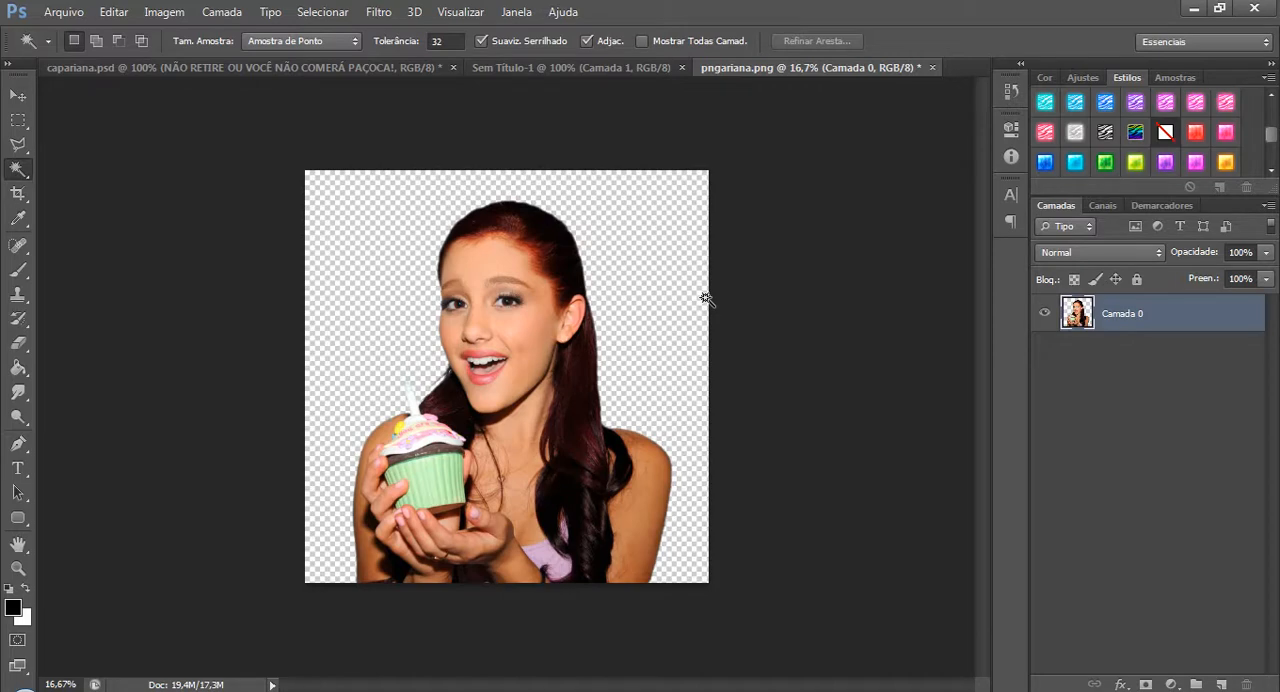
Try the Quick Selection tool on the background and the cutout's edge, removing each selection.
right_click(18, 169)
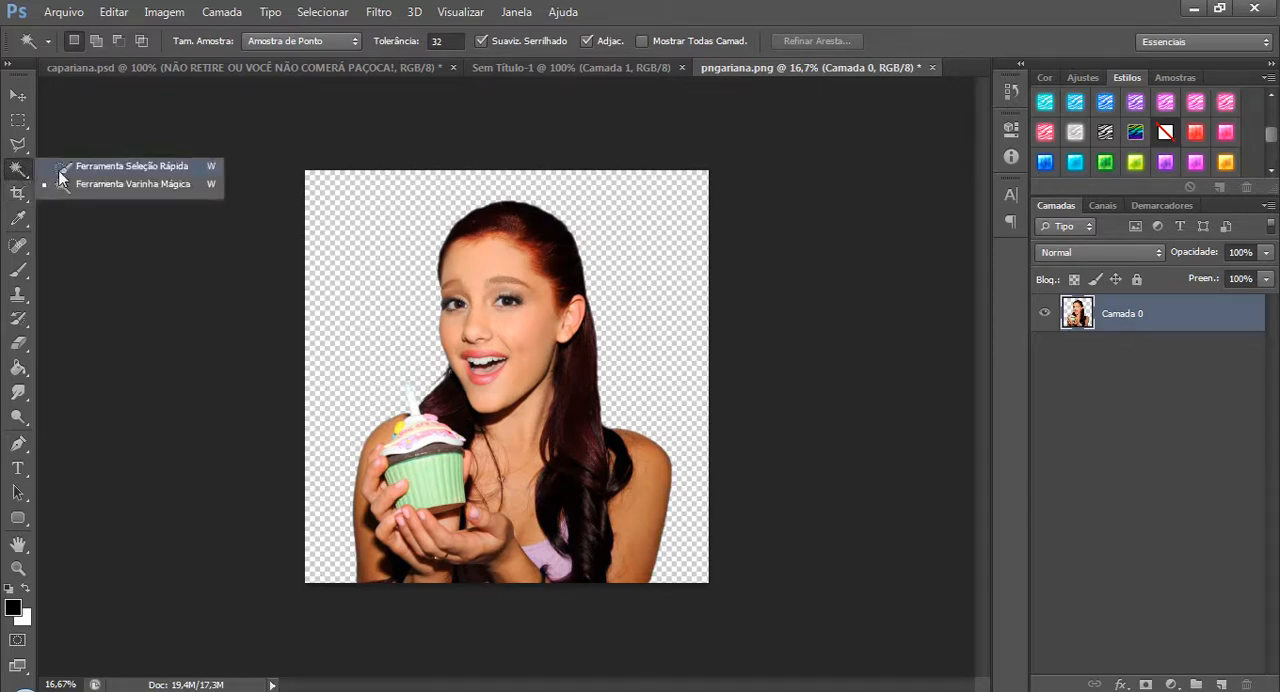
click(120, 166)
click(401, 285)
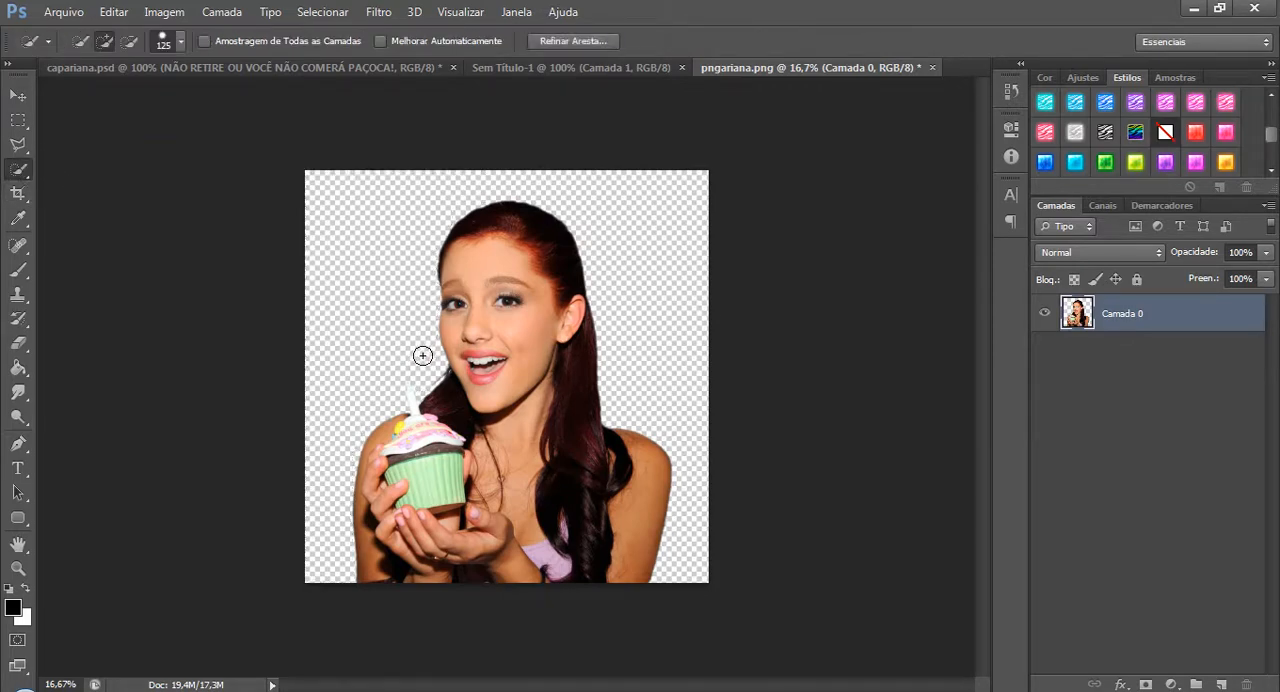
drag(357, 377, 352, 445)
key(ctrl+d)
click(384, 445)
key(ctrl+d)
Switch back to the Magic Wand tool and close pngariana.png without saving.
drag(22, 170, 62, 190)
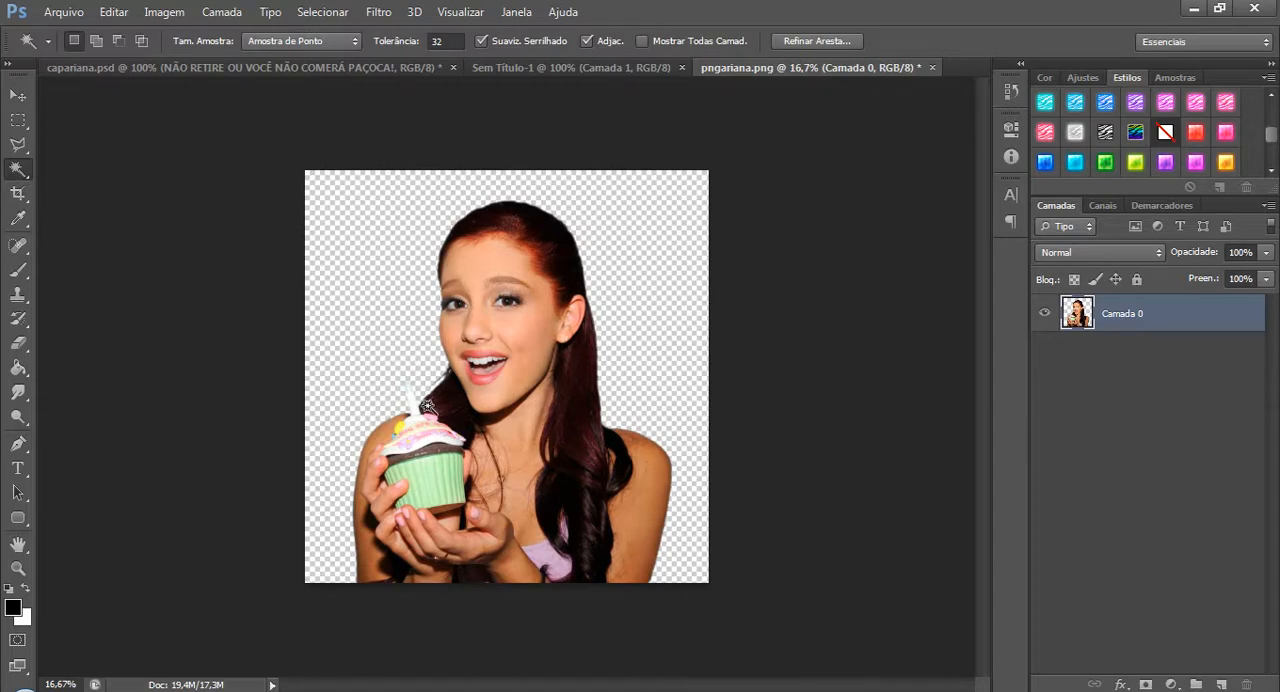
click(931, 67)
click(613, 263)
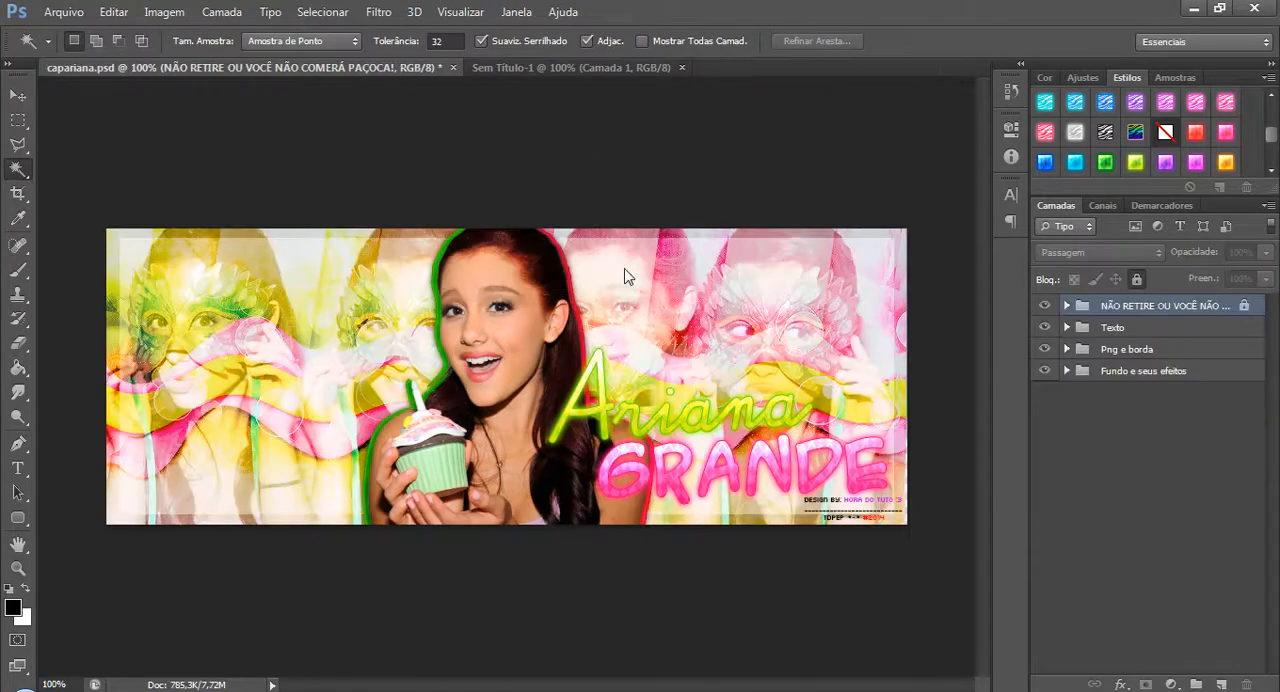